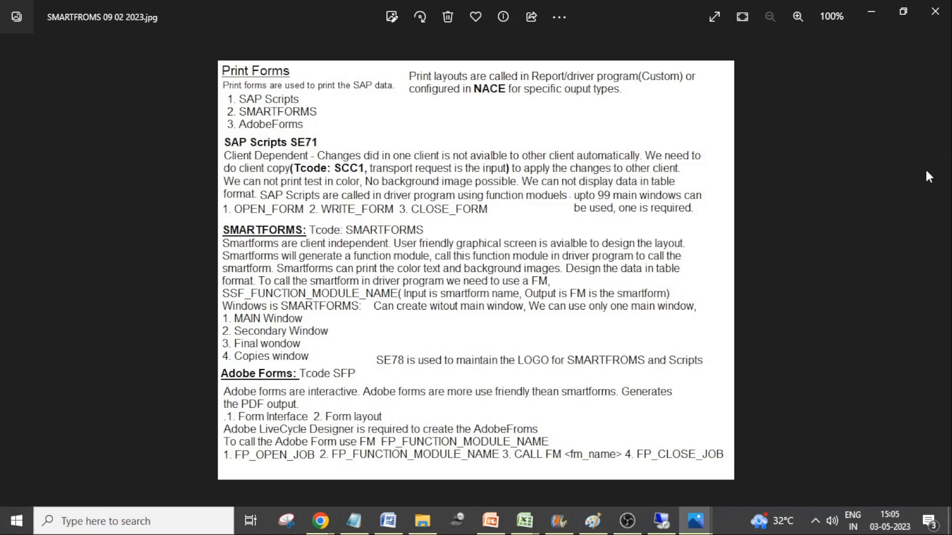
# Open Paint and resize the blank canvas to a portrait page of about 433 × 506 px
pyautogui.press('super+r')
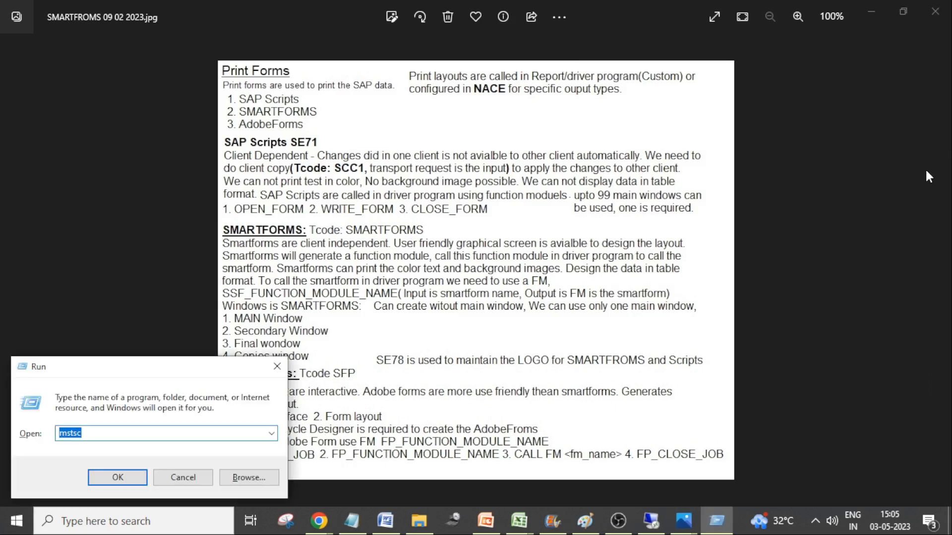
pyautogui.write('mspaint')
pyautogui.press('Return')
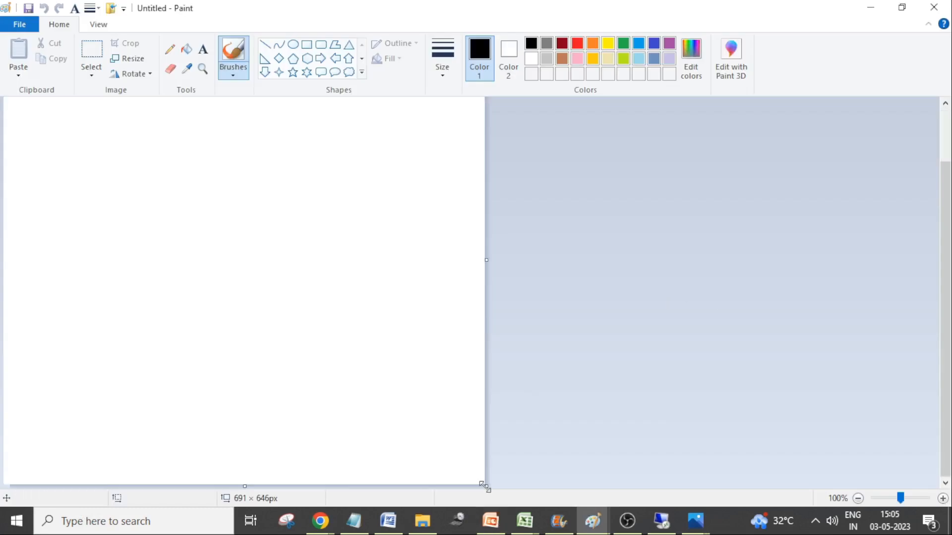
pyautogui.moveTo(486, 486); pyautogui.dragTo(284, 404)
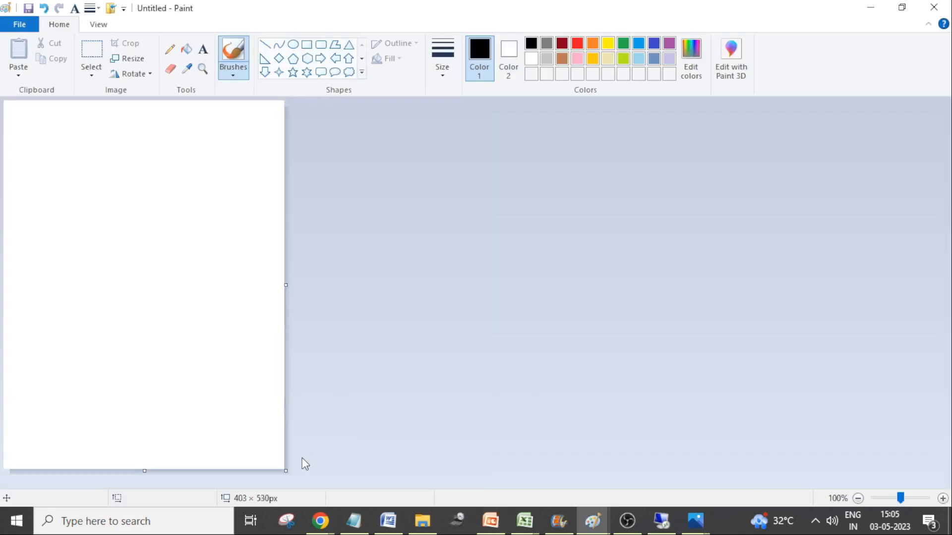
pyautogui.moveTo(285, 471); pyautogui.dragTo(292, 452)
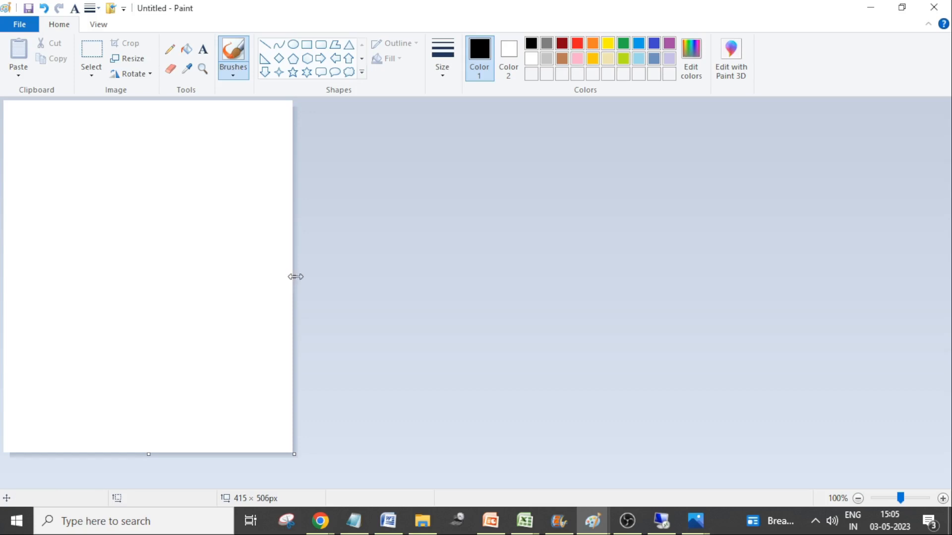
pyautogui.moveTo(295, 277); pyautogui.dragTo(304, 277)
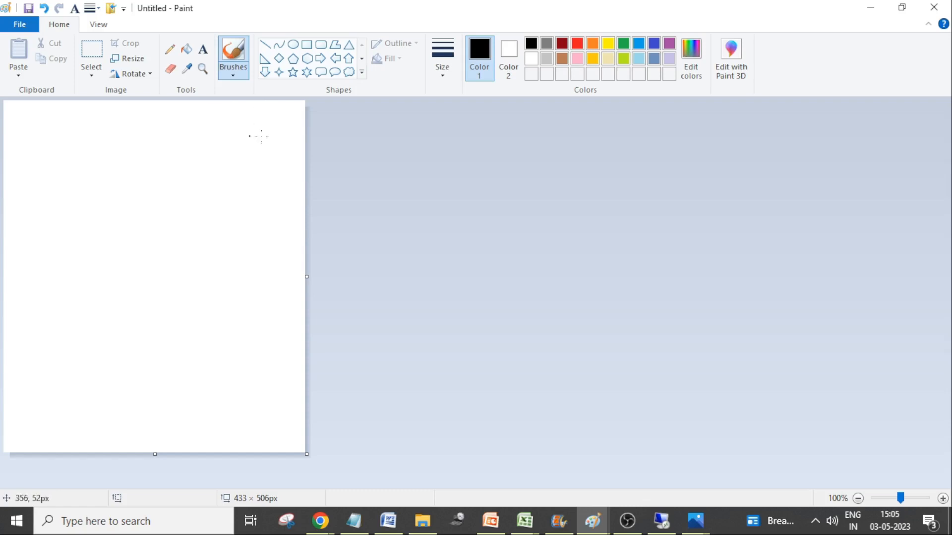
# Draw a rectangle about 96 px wide in the page's upper right corner and stretch its upper edge slightly upward
pyautogui.click(306, 44)
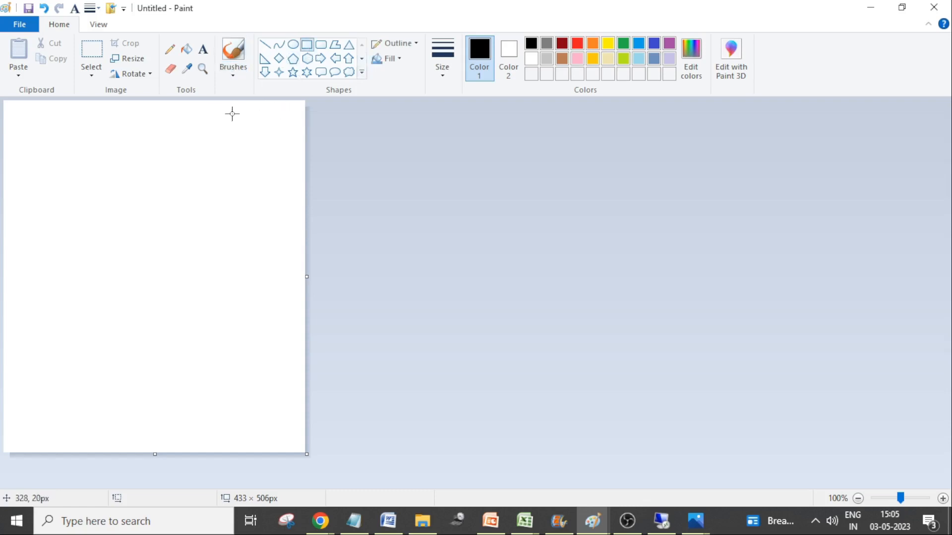
pyautogui.moveTo(231, 108); pyautogui.dragTo(297, 151)
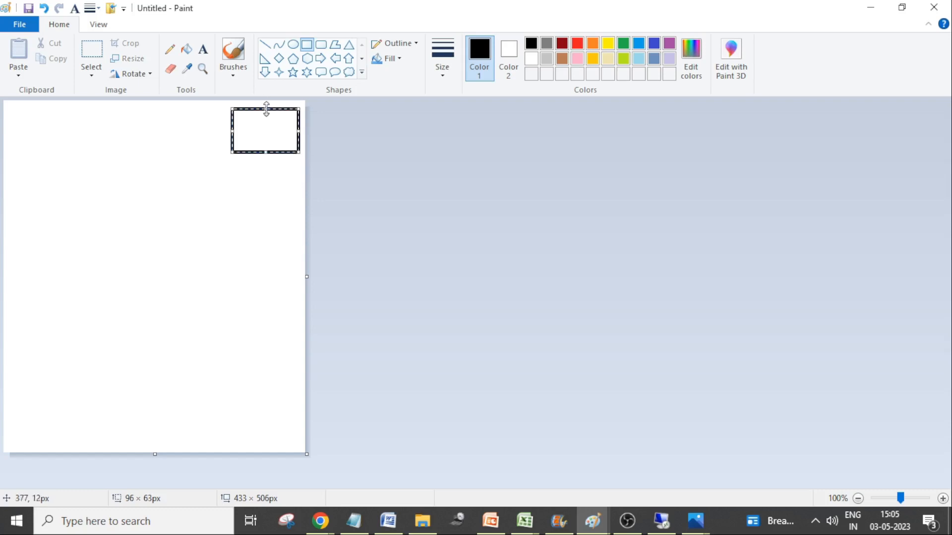
pyautogui.moveTo(266, 109); pyautogui.dragTo(266, 106)
pyautogui.click(274, 191)
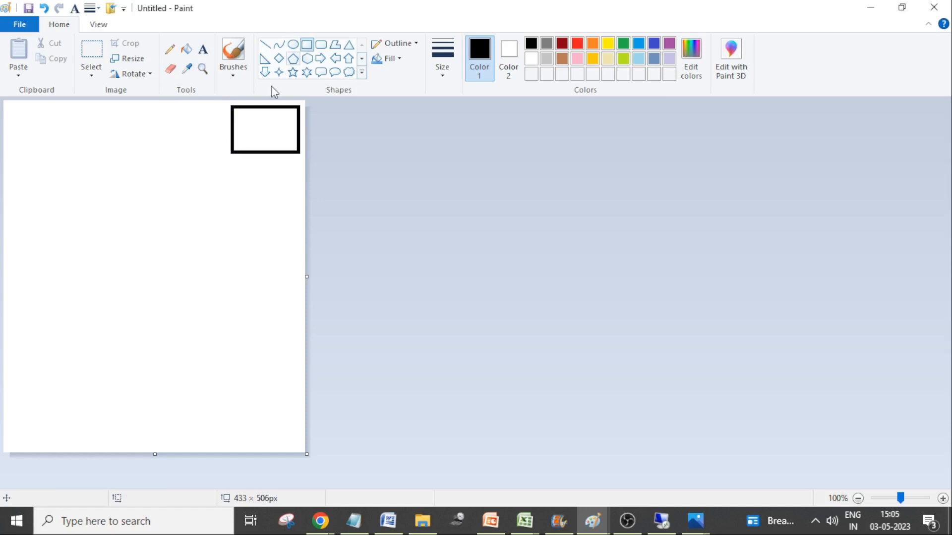
# Draw a table of five rows and three columns from overlapping rectangles across the middle and lower part of the page
pyautogui.moveTo(20, 220); pyautogui.dragTo(268, 404)
pyautogui.click(280, 377)
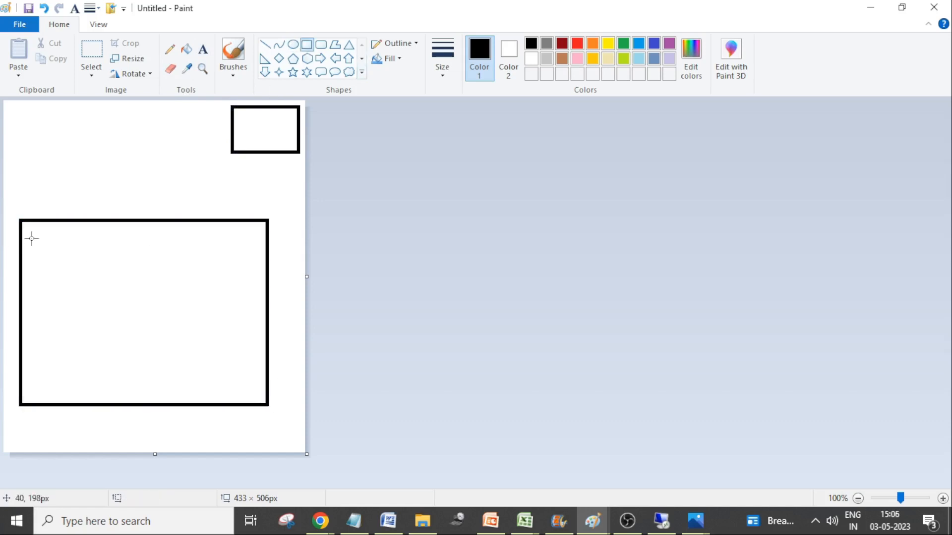
pyautogui.moveTo(22, 241); pyautogui.dragTo(266, 282)
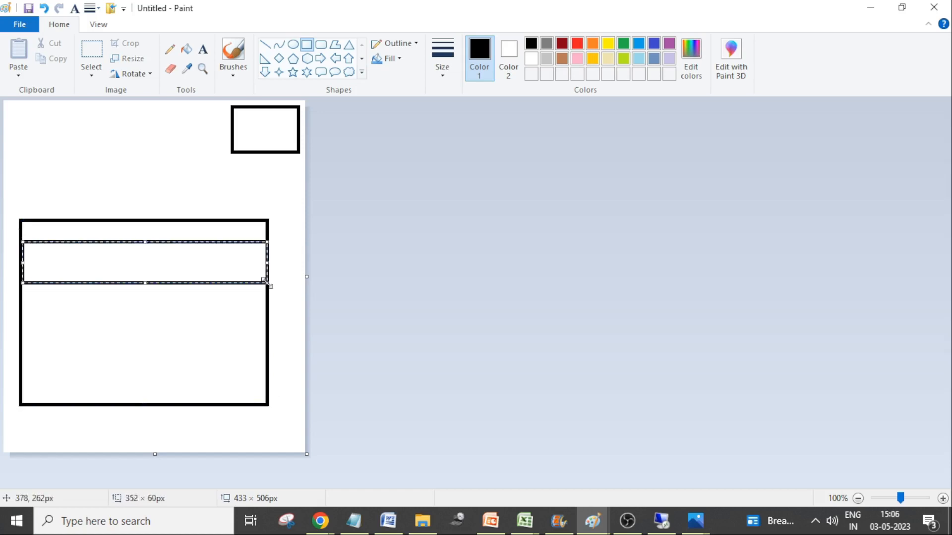
pyautogui.click(37, 321)
pyautogui.moveTo(22, 327); pyautogui.dragTo(265, 361)
pyautogui.click(278, 348)
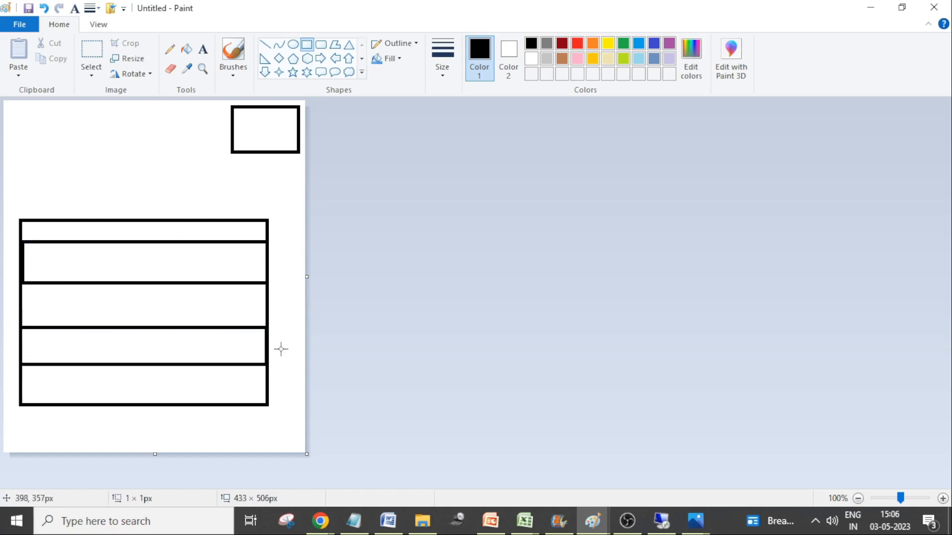
pyautogui.moveTo(70, 219); pyautogui.dragTo(206, 405)
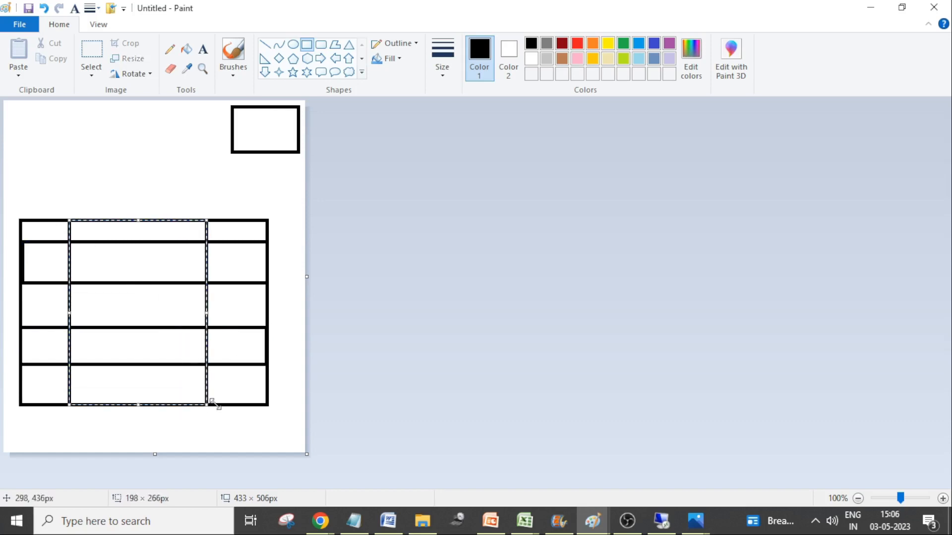
pyautogui.click(273, 381)
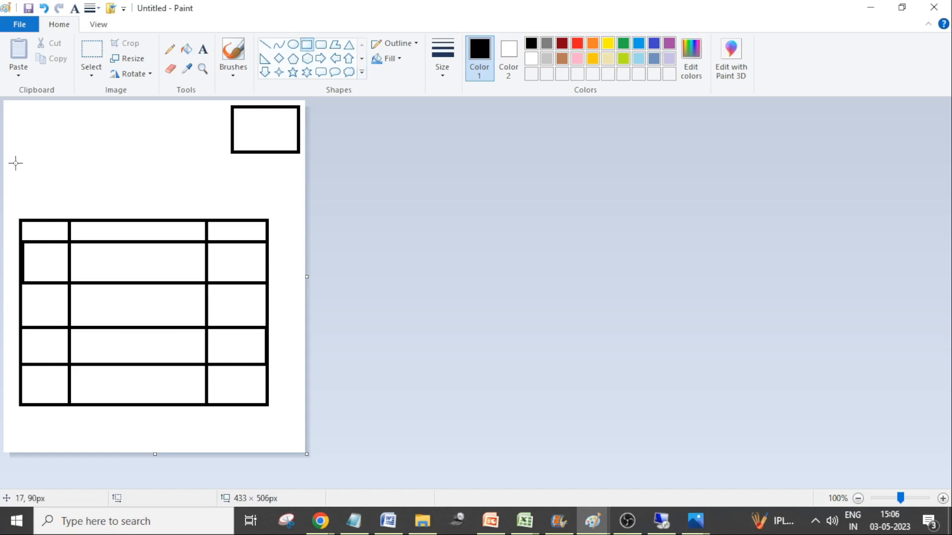
# Draw a wide rectangle about 399 × 58 px above the table and one about 111 × 53 px in the page's upper left corner
pyautogui.moveTo(14, 159)
pyautogui.mouseDown()
pyautogui.moveTo(43, 174)
pyautogui.moveTo(292, 198)
pyautogui.mouseUp()
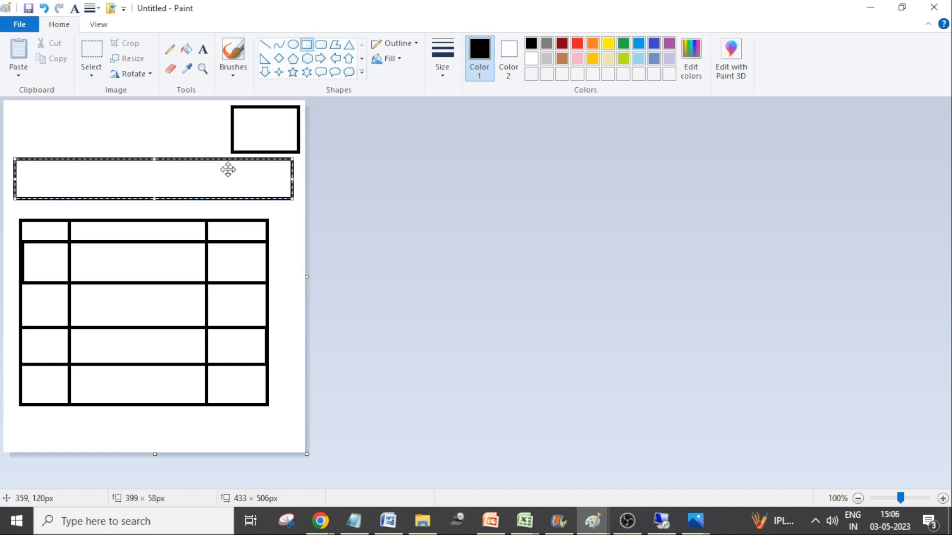
pyautogui.click(177, 154)
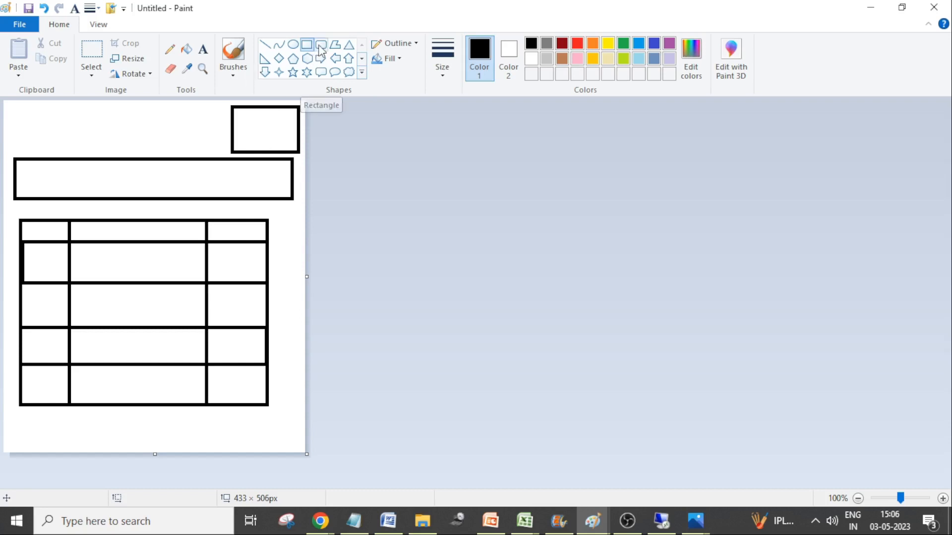
pyautogui.moveTo(11, 108); pyautogui.dragTo(89, 144)
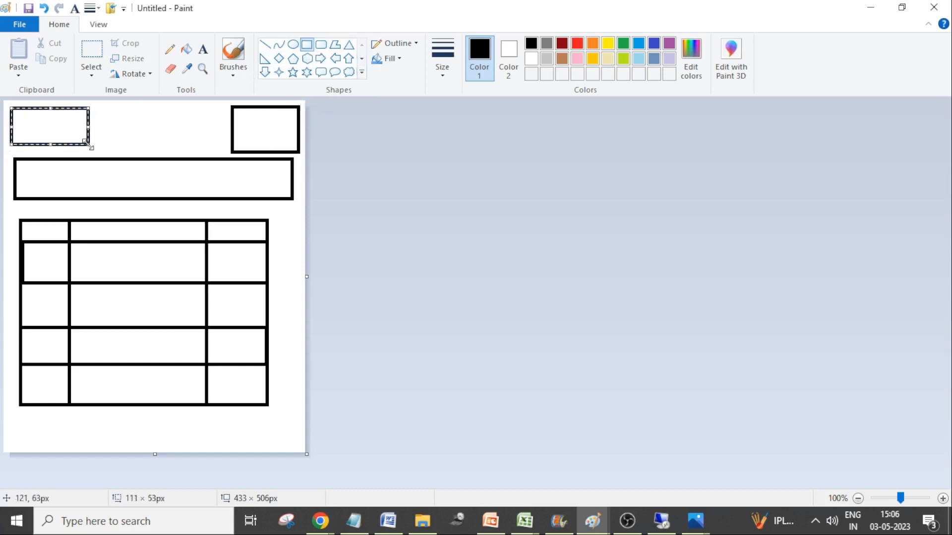
pyautogui.click(309, 48)
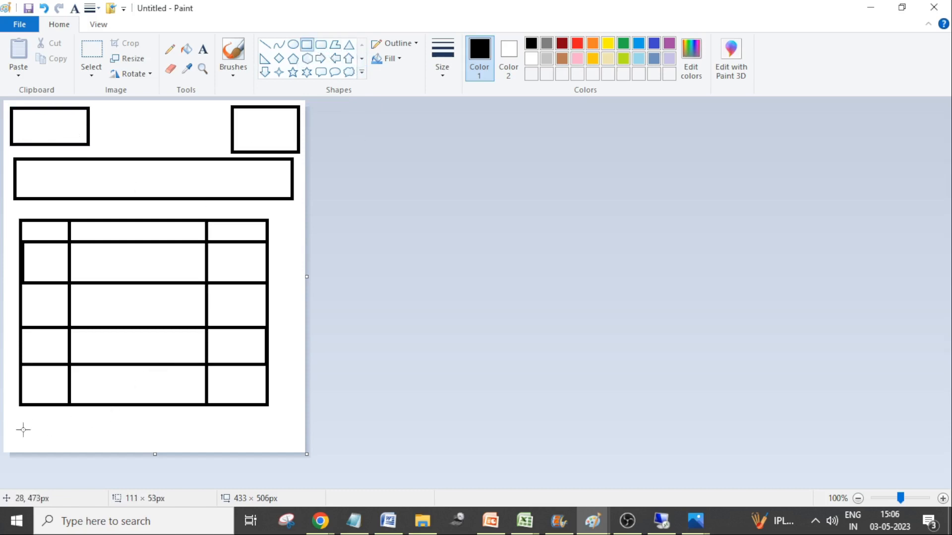
# Draw a footer rectangle about 395 × 37 px below the table and fit a box about 67 × 19 px between them at the right
pyautogui.moveTo(12, 424); pyautogui.dragTo(287, 449)
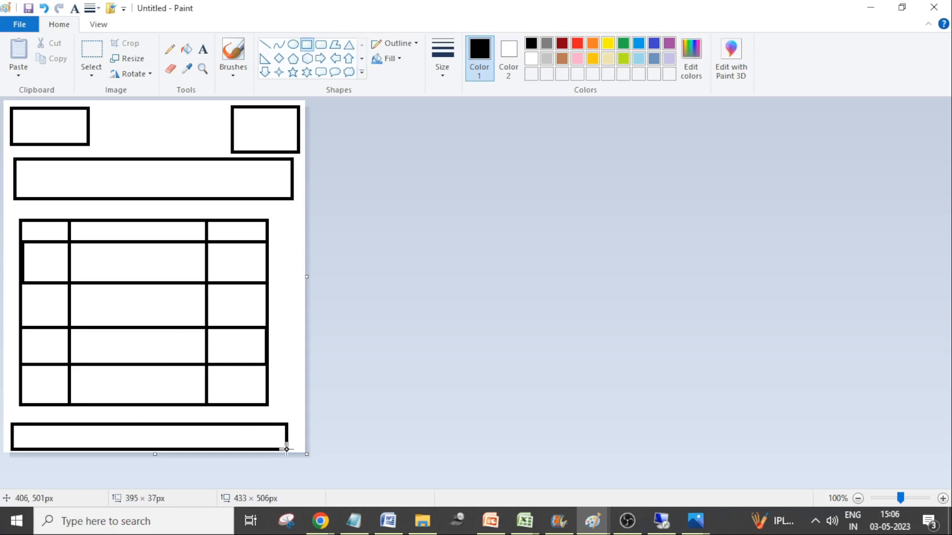
pyautogui.click(135, 396)
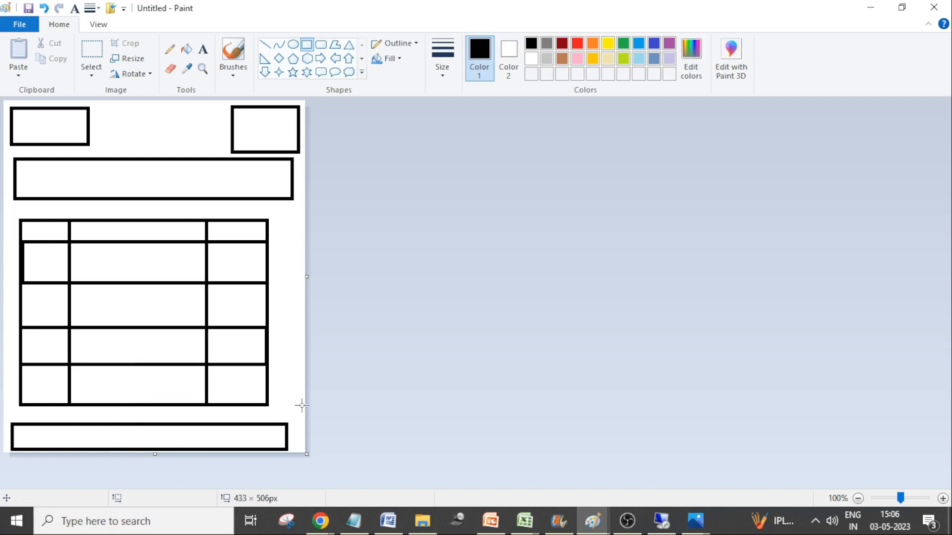
pyautogui.moveTo(276, 392); pyautogui.dragTo(255, 400)
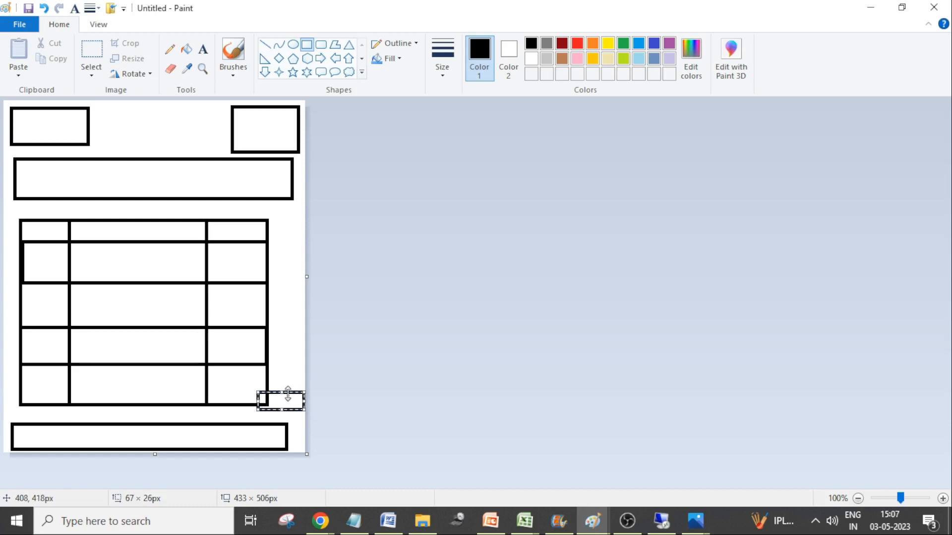
pyautogui.moveTo(290, 395); pyautogui.dragTo(267, 399)
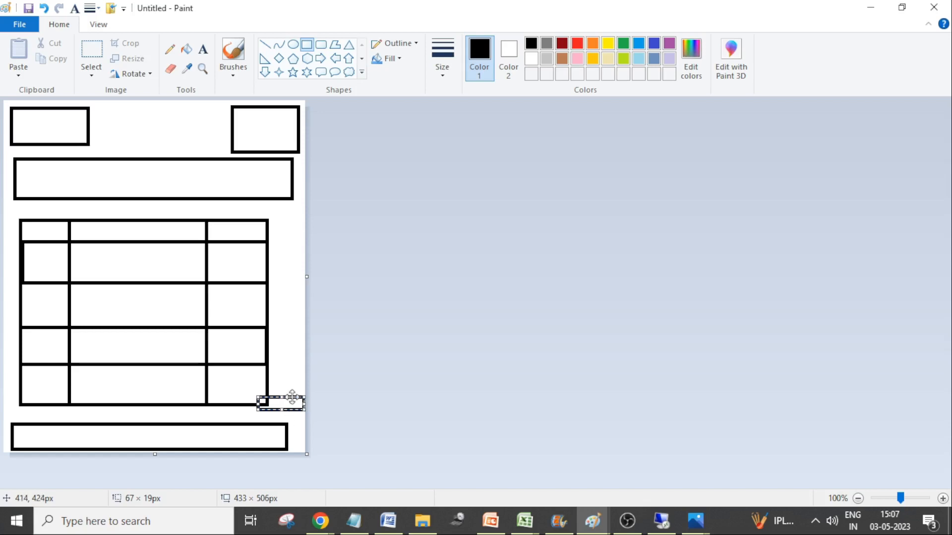
pyautogui.moveTo(292, 398); pyautogui.dragTo(288, 409)
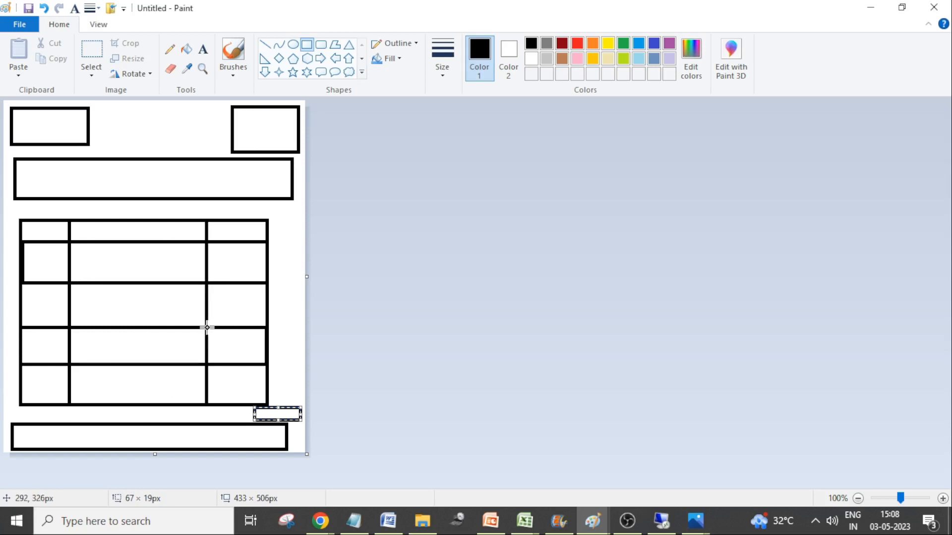
# Erase the entire form layout drawing from the page
pyautogui.hotkey('ctrl', 'a')
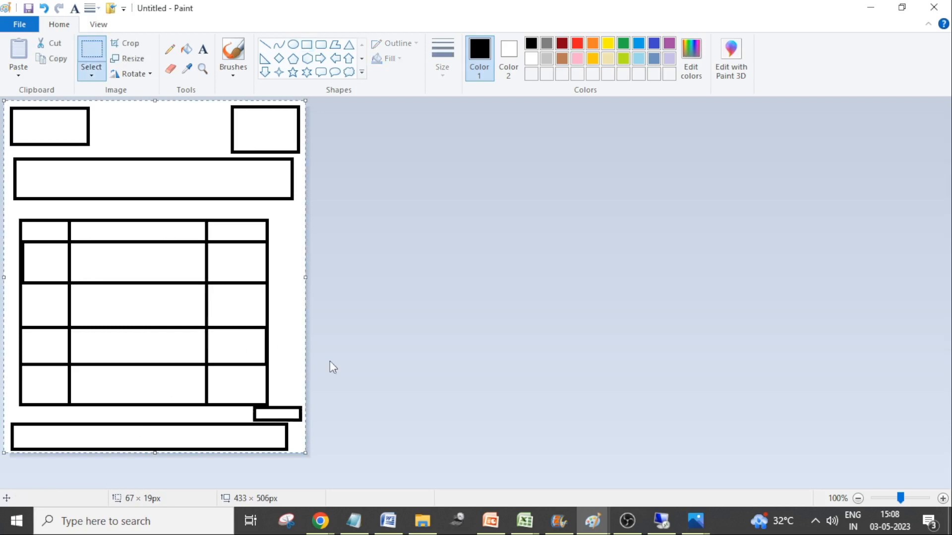
pyautogui.press('Delete')
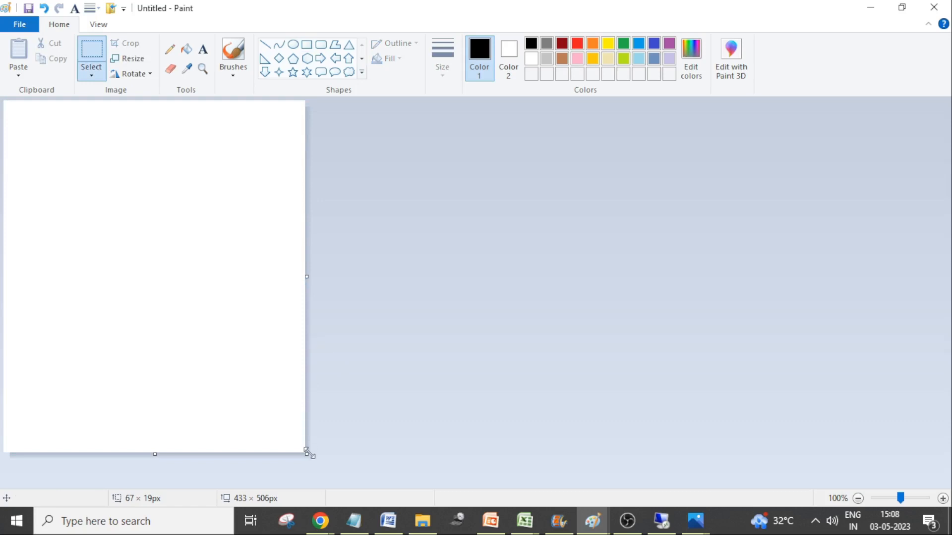
# Shrink and enlarge the blank canvas several times, ending at about 418 × 532 px
pyautogui.moveTo(307, 454); pyautogui.dragTo(289, 439)
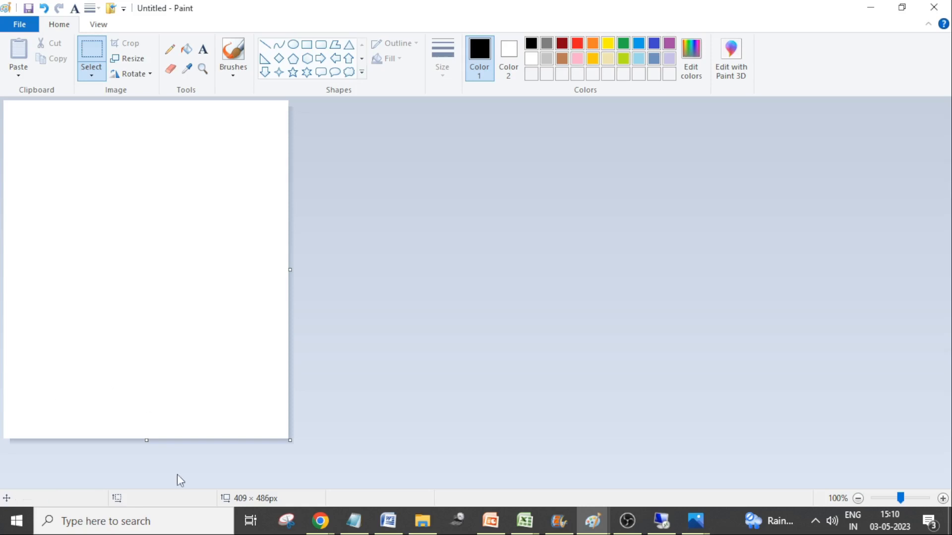
pyautogui.moveTo(290, 440); pyautogui.dragTo(249, 380)
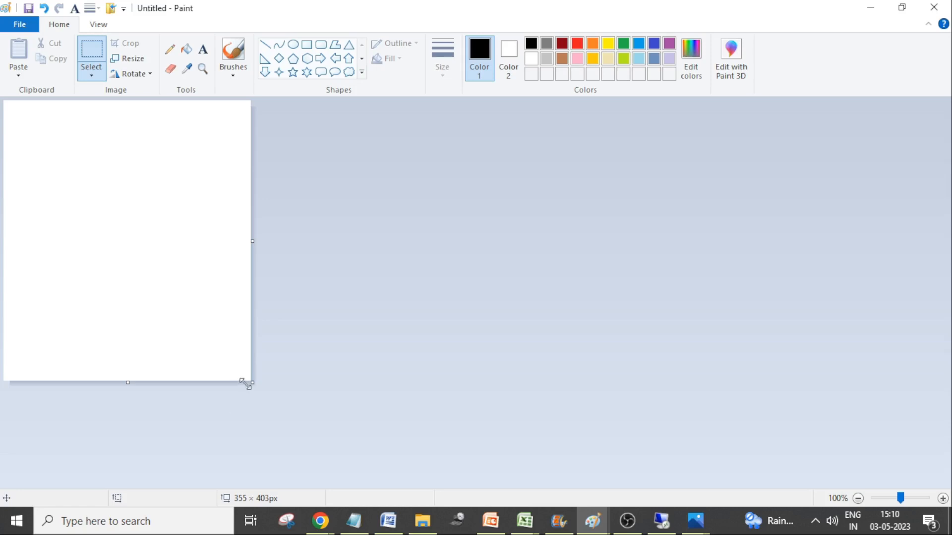
pyautogui.moveTo(251, 382); pyautogui.dragTo(285, 445)
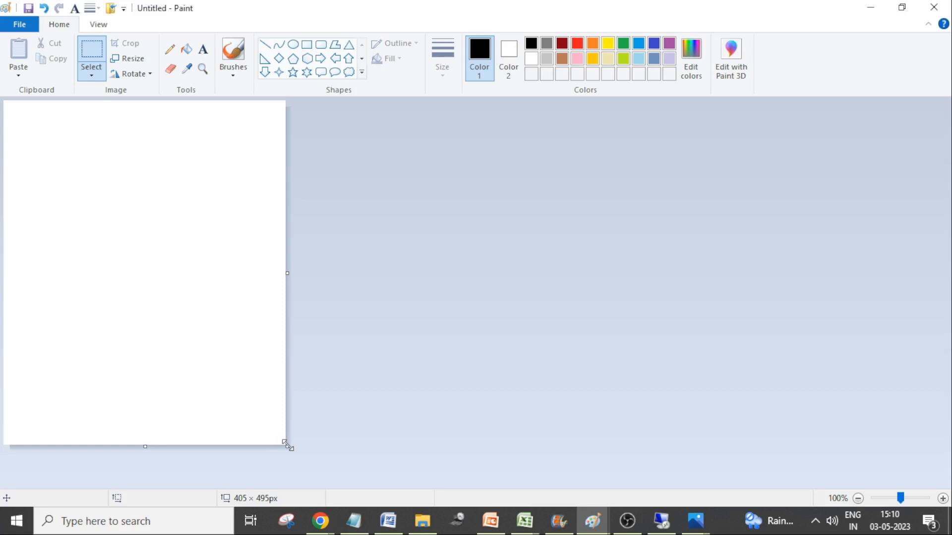
pyautogui.moveTo(287, 446); pyautogui.dragTo(270, 374)
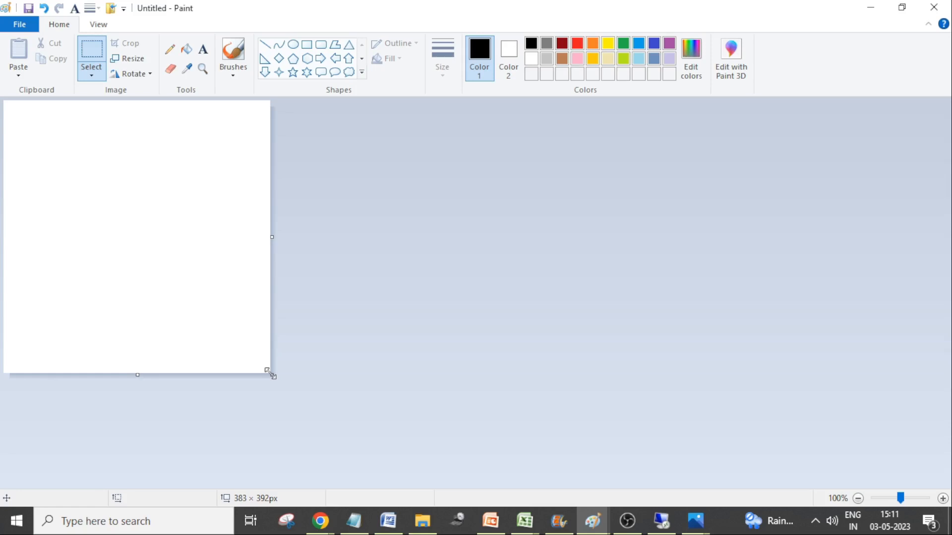
pyautogui.moveTo(272, 375); pyautogui.dragTo(295, 472)
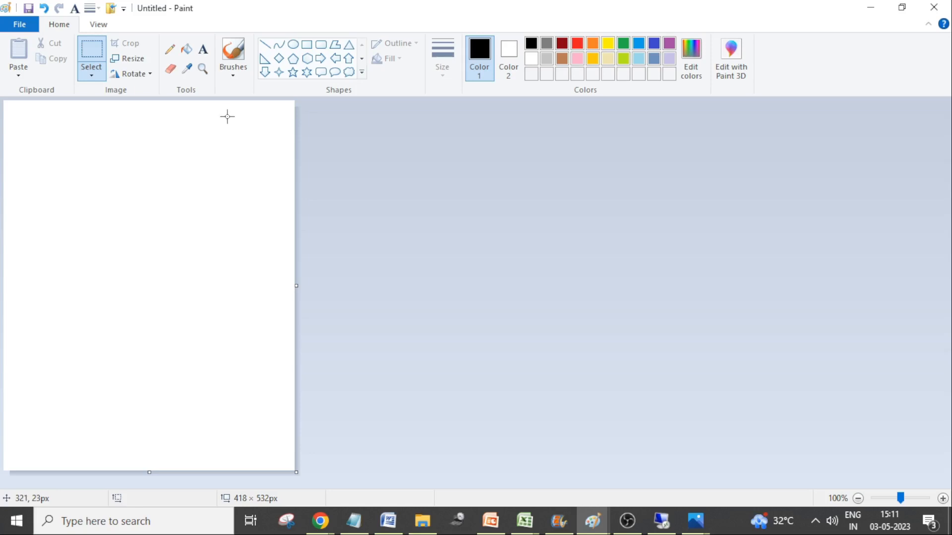
# Switch to the Photos app and review the print forms notes in SMARTFROMS 09 02 2023.jpg
pyautogui.click(695, 519)
pyautogui.click(632, 438)
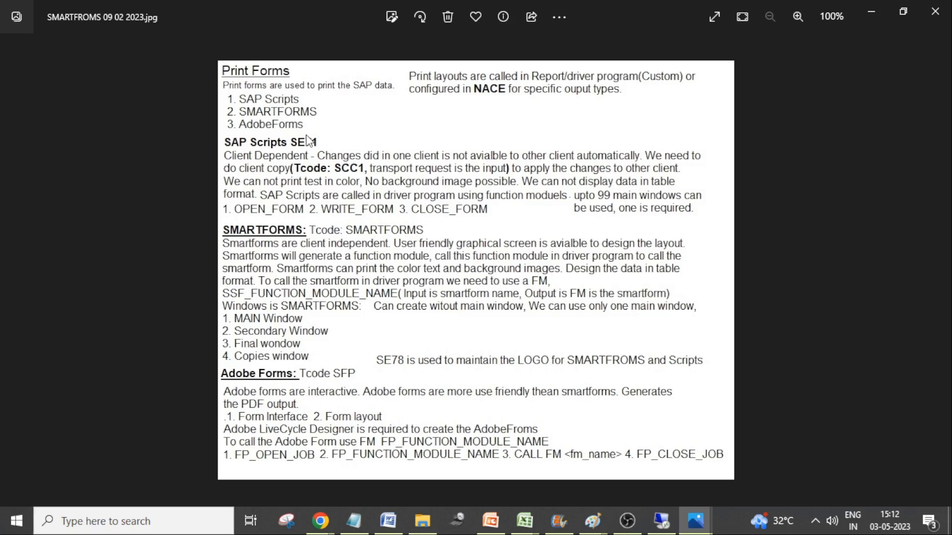
# Switch to the SAP remote desktop session, make it full screen, and open transaction vl03
pyautogui.moveTo(320, 521)
pyautogui.click(661, 520)
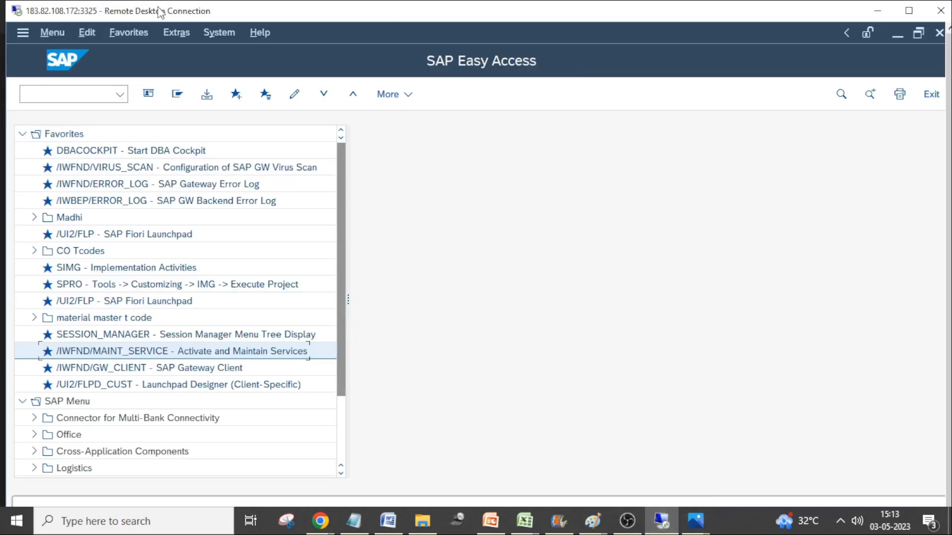
pyautogui.doubleClick(272, 11)
pyautogui.click(81, 72)
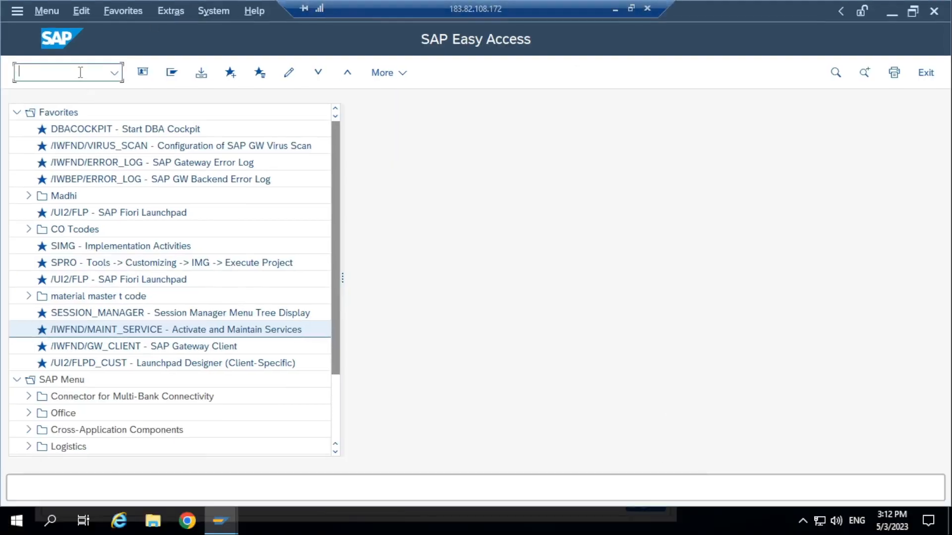
pyautogui.write('vl03')
pyautogui.press('Return')
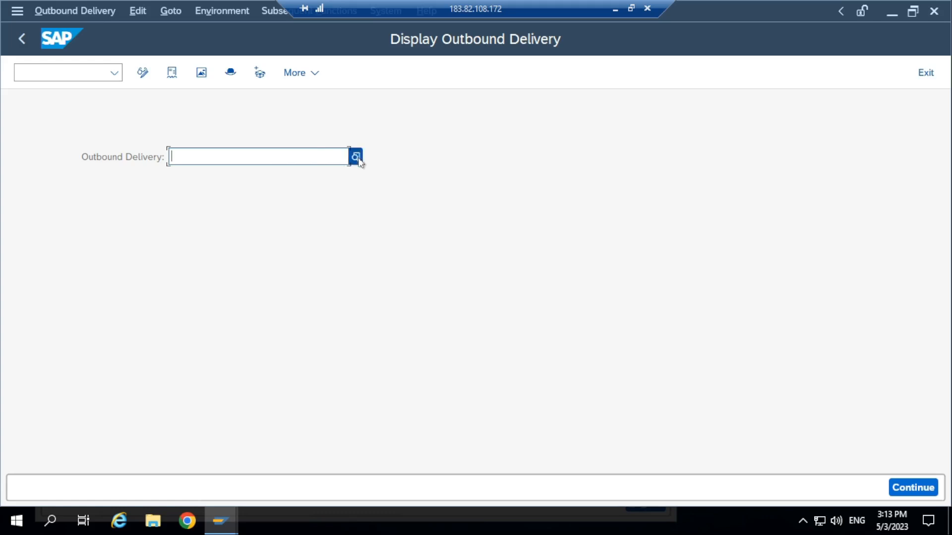
# Search for unpicked outbound deliveries at shipping point UKSP, rerun the search, and close the search help
pyautogui.click(356, 157)
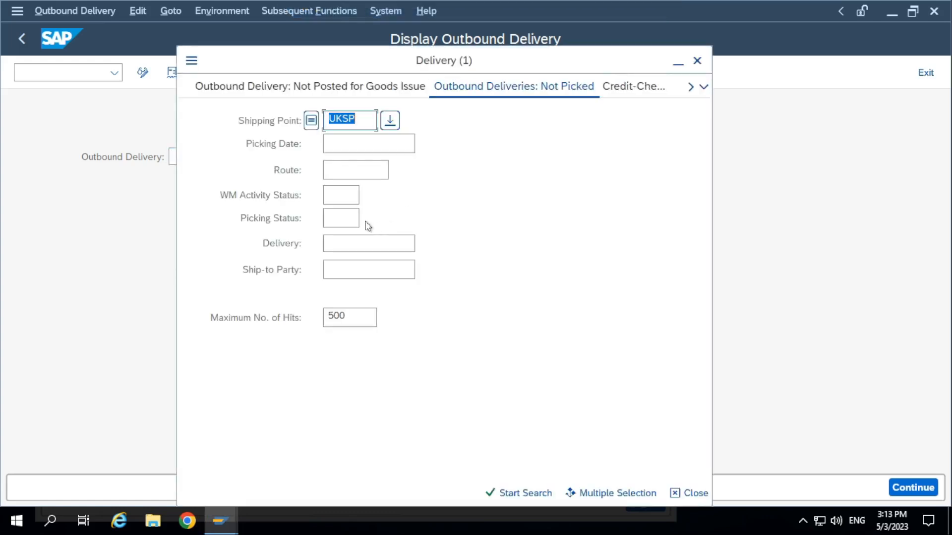
pyautogui.click(498, 492)
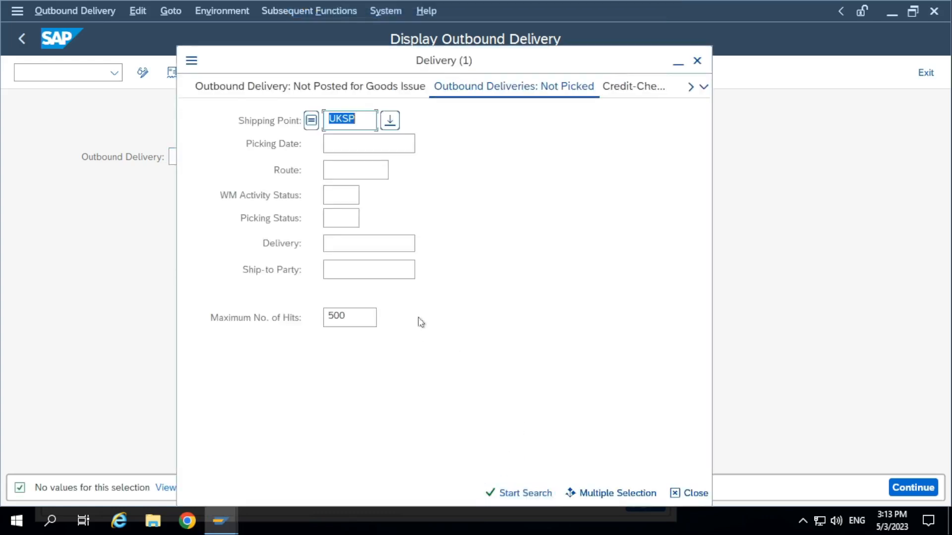
pyautogui.click(488, 493)
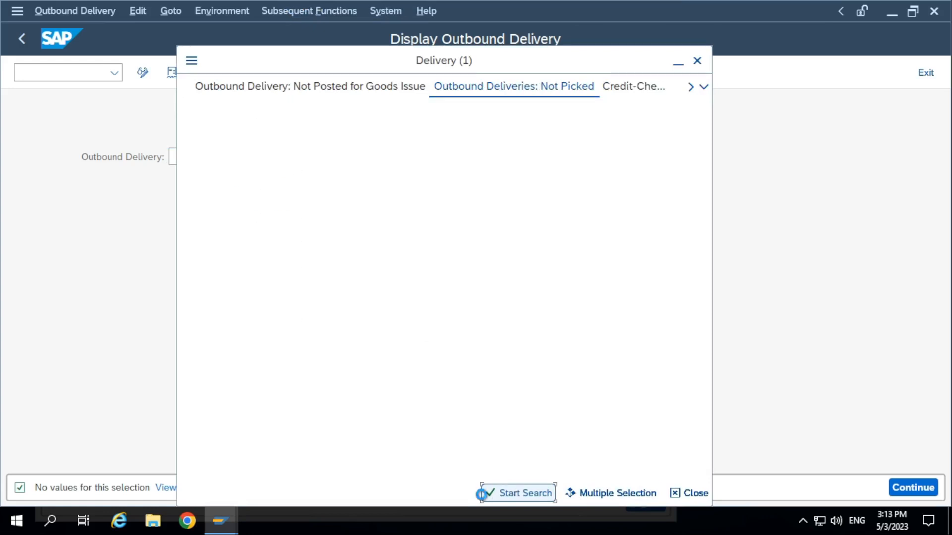
pyautogui.click(697, 60)
# Leave the delivery display and open the Change Sales Documents transaction
pyautogui.click(64, 69)
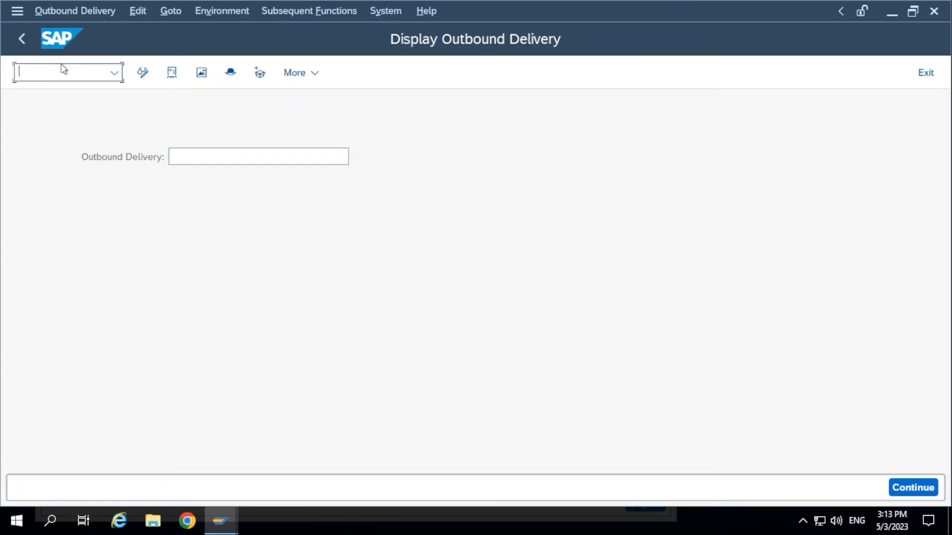
pyautogui.write('/n')
pyautogui.write('vl02')
pyautogui.press('Return')
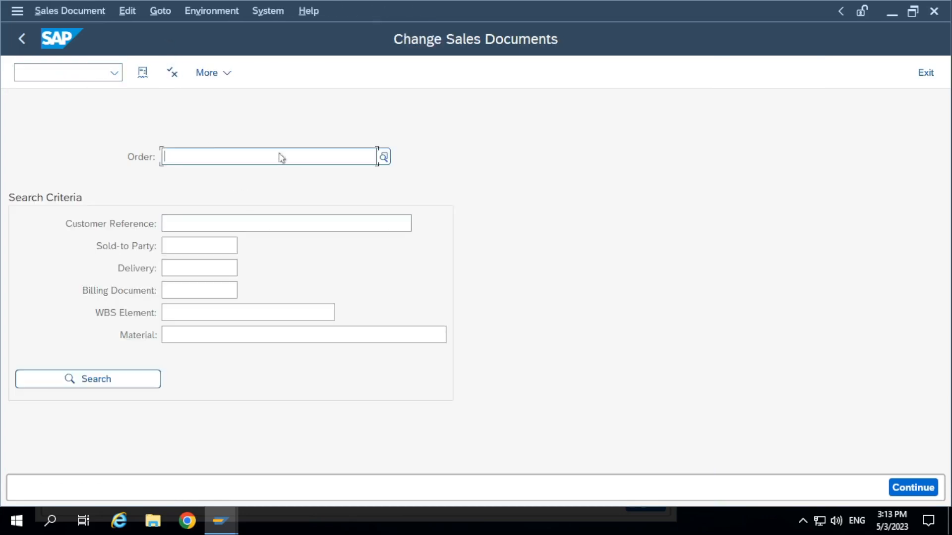
# Search for sales documents by customer with the Partner Function and Sales Organization criteria cleared
pyautogui.click(384, 157)
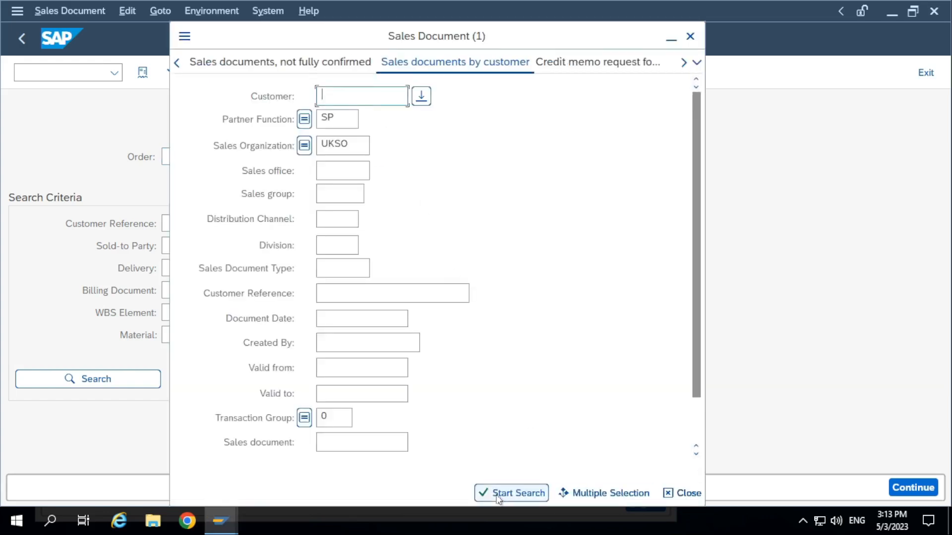
pyautogui.click(494, 493)
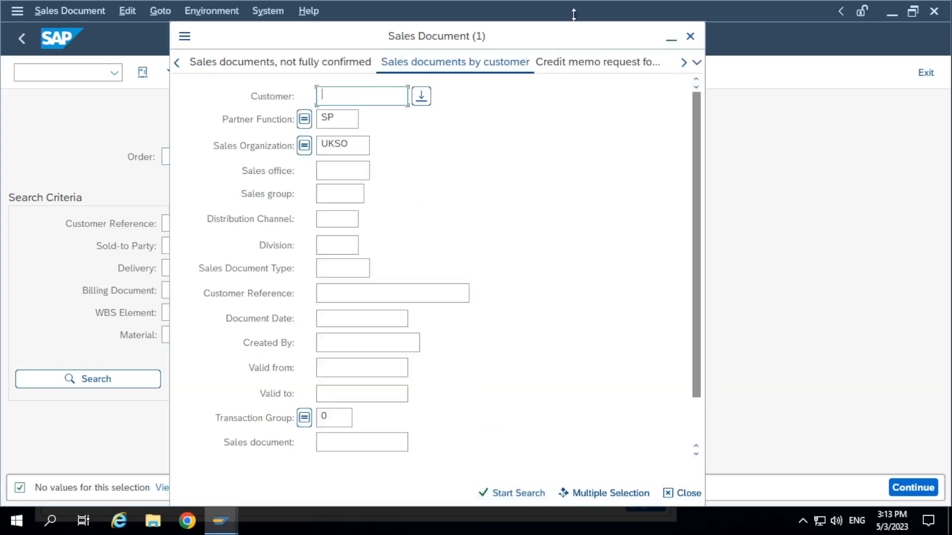
pyautogui.press('Tab')
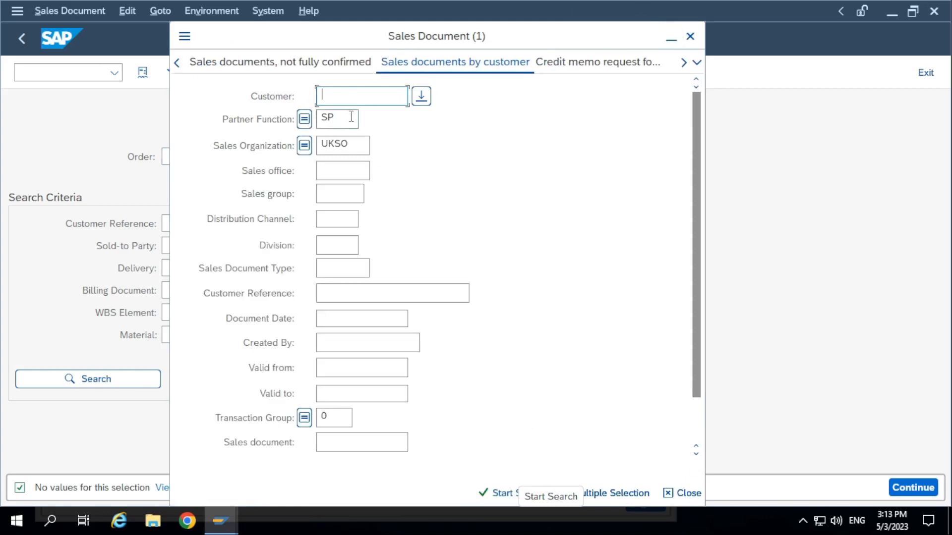
pyautogui.press('Delete')
pyautogui.press('Tab')
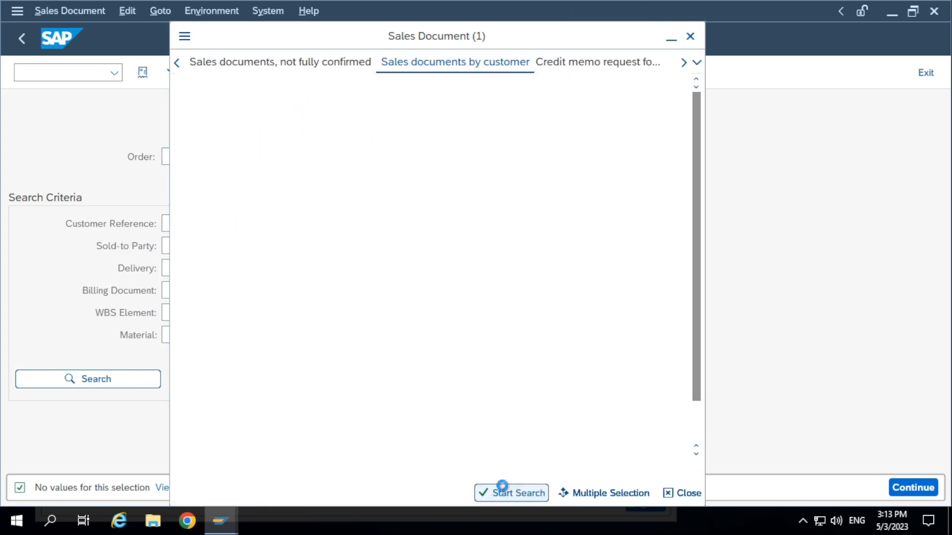
pyautogui.press('Delete')
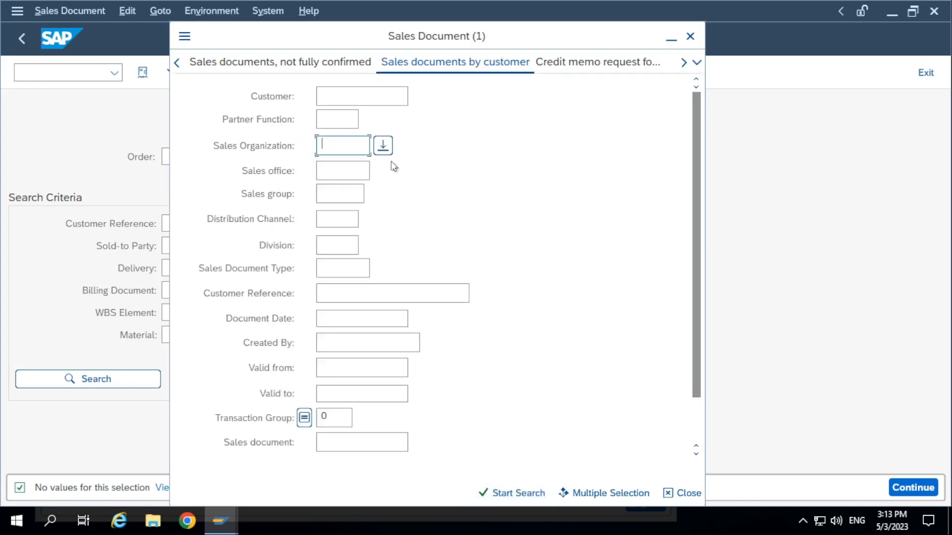
pyautogui.click(511, 492)
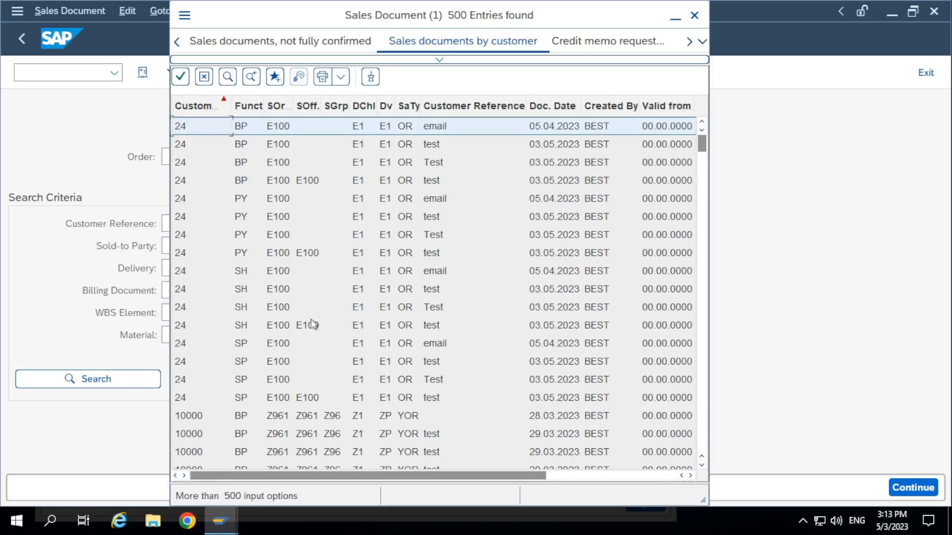
# Choose the SH entry with sales office E100 from the search results and open that order for changes
pyautogui.doubleClick(312, 324)
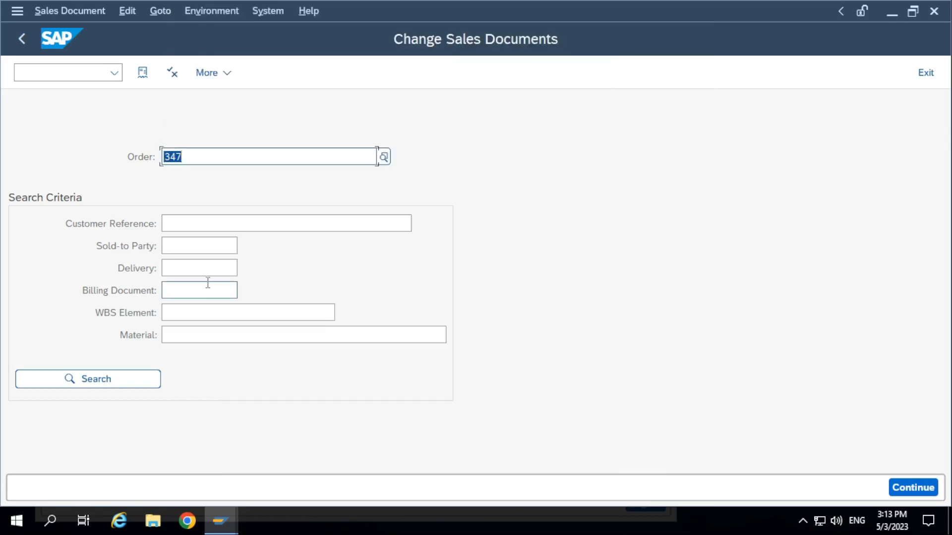
pyautogui.press('Return')
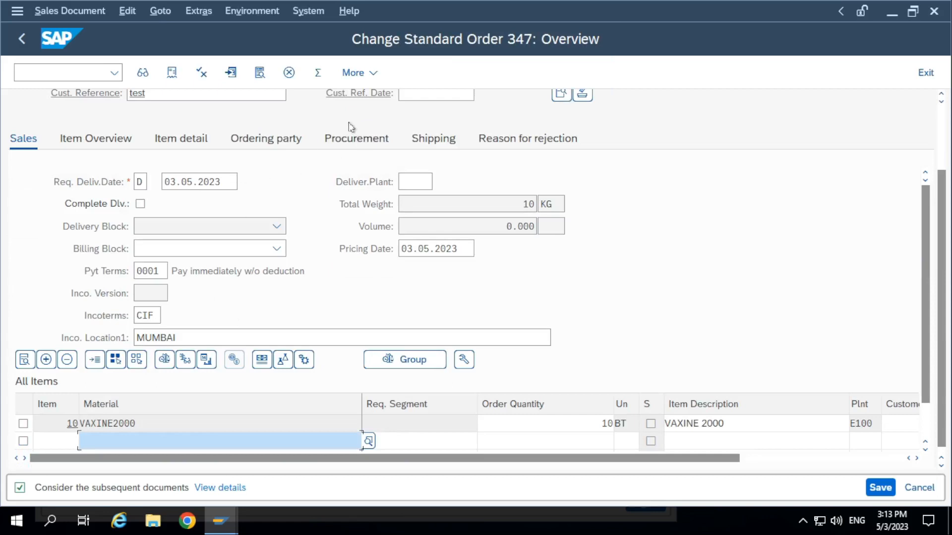
pyautogui.click(237, 254)
# Examine the order header data, including the sold-to party's business partner record and the total weight
pyautogui.scroll(5, 372, 270)
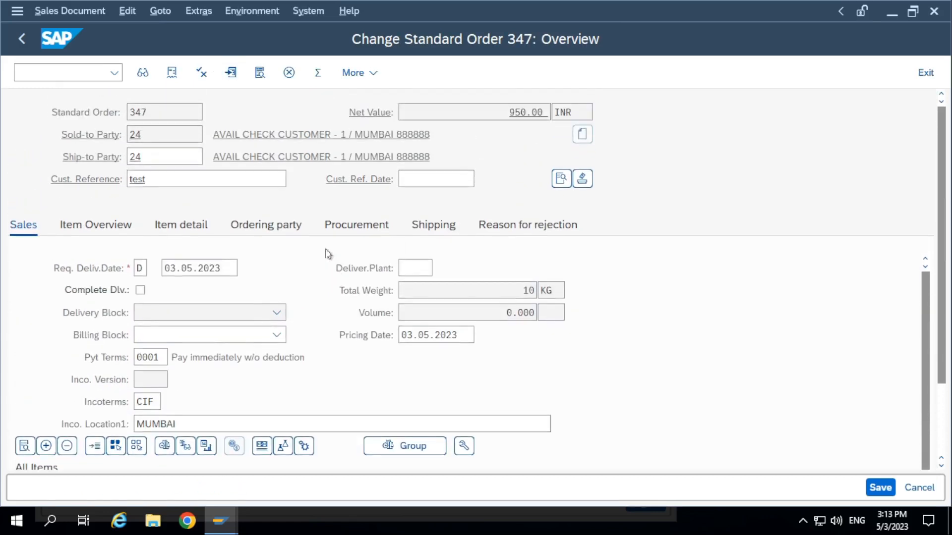
pyautogui.doubleClick(162, 132)
pyautogui.doubleClick(525, 112)
pyautogui.click(452, 139)
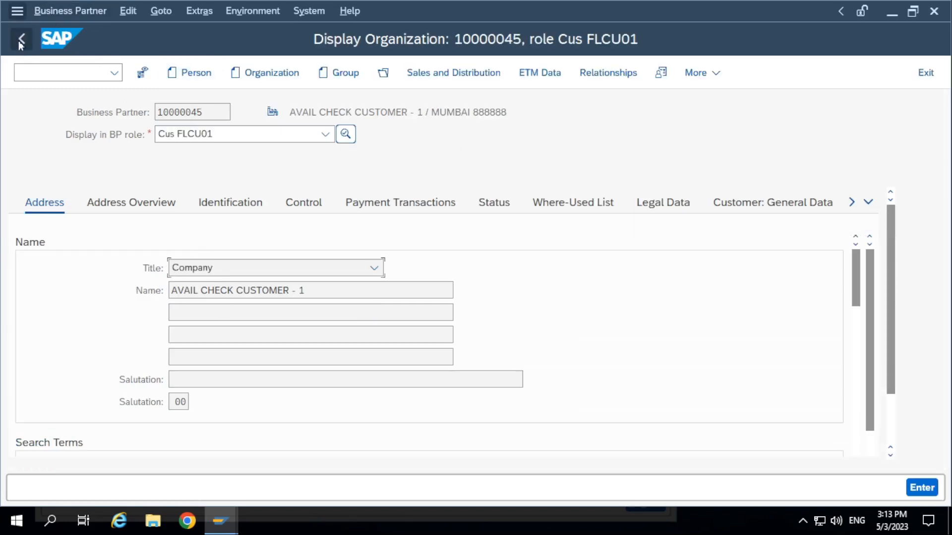
pyautogui.click(21, 45)
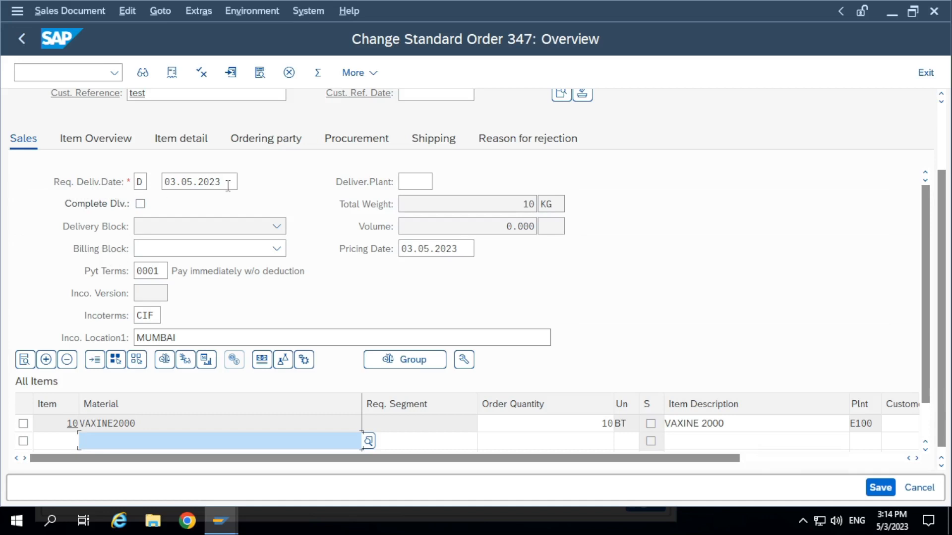
pyautogui.moveTo(476, 204); pyautogui.dragTo(593, 206)
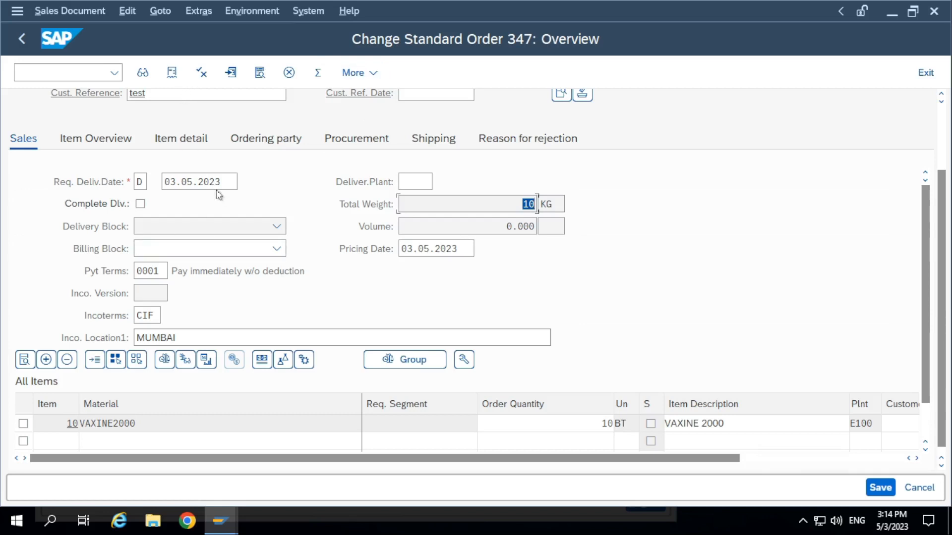
pyautogui.scroll(2, 268, 250)
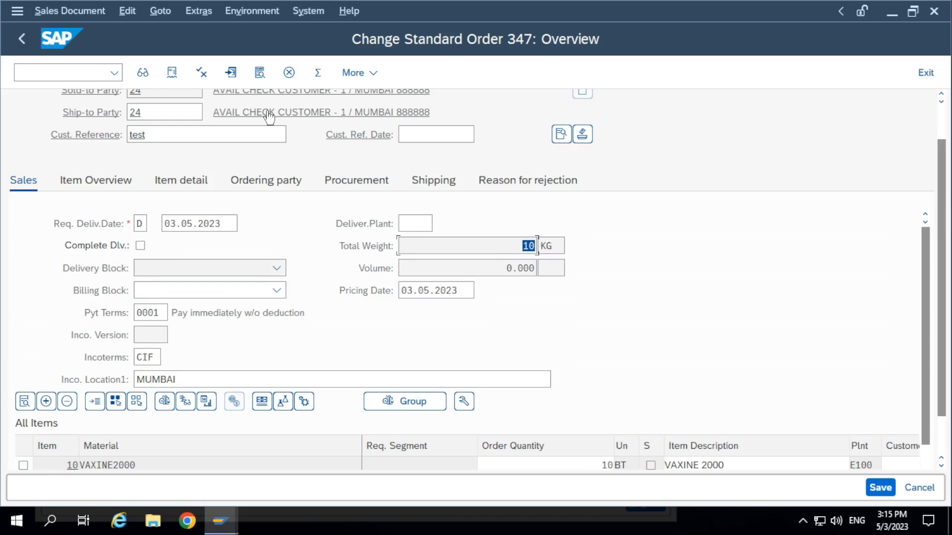
# Take the remote session out of full screen and switch to the Photos app to review SMARTFROMS 09 02 2023.jpg
pyautogui.click(220, 511)
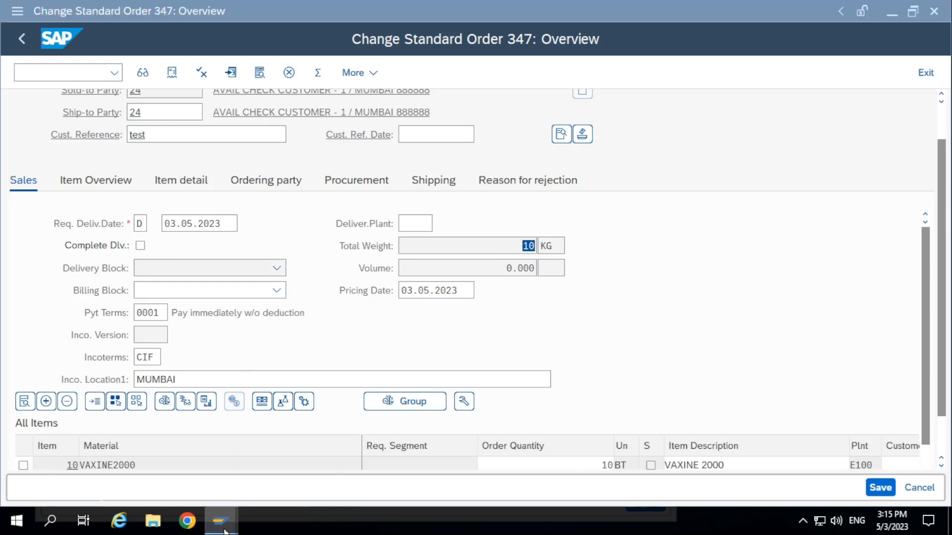
pyautogui.click(468, 5)
pyautogui.click(630, 12)
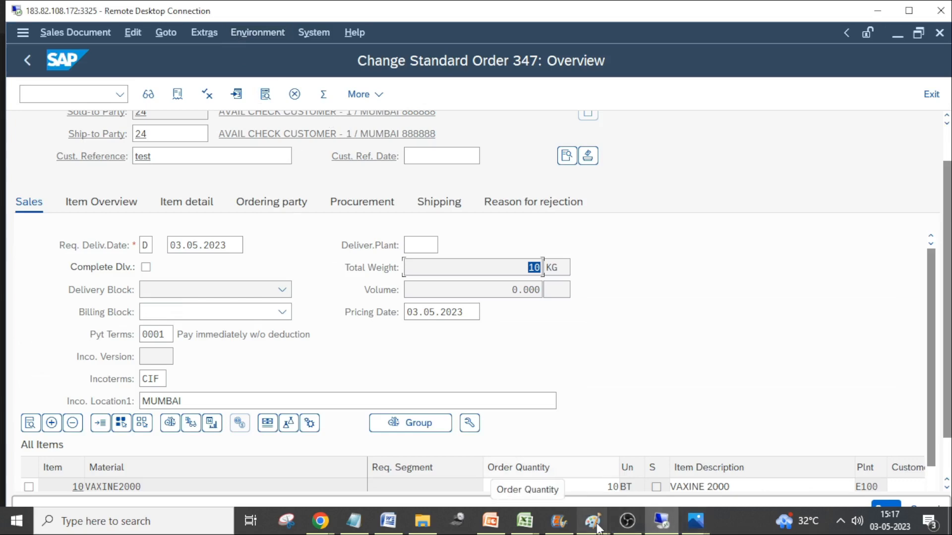
pyautogui.moveTo(592, 521)
pyautogui.click(549, 467)
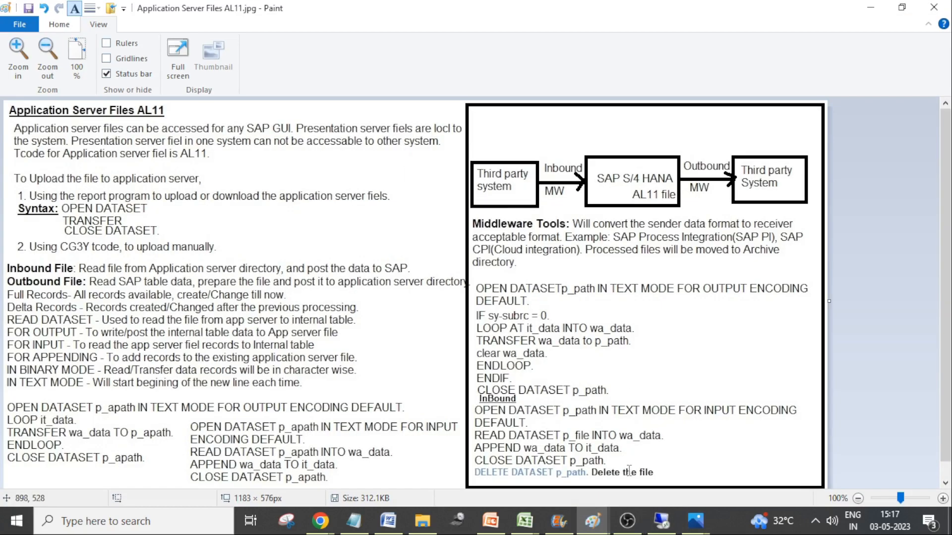
pyautogui.moveTo(691, 523)
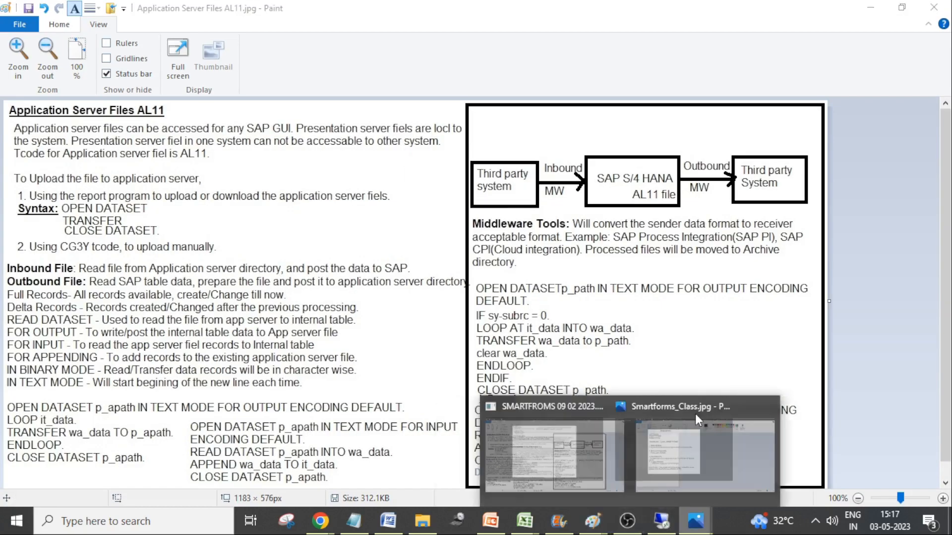
pyautogui.click(730, 416)
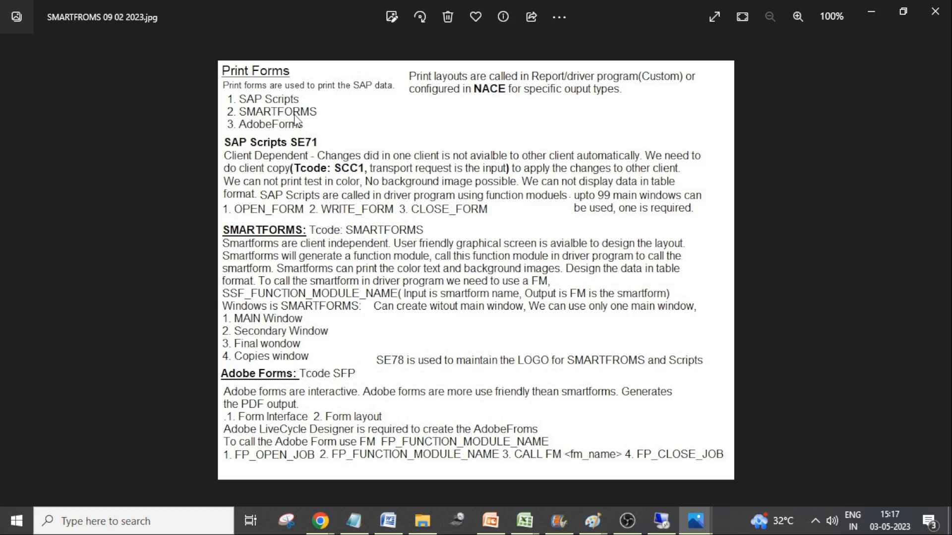
# Show the sales order in the full-screen remote session again, and return to the print forms notes in the Photos app
pyautogui.click(664, 521)
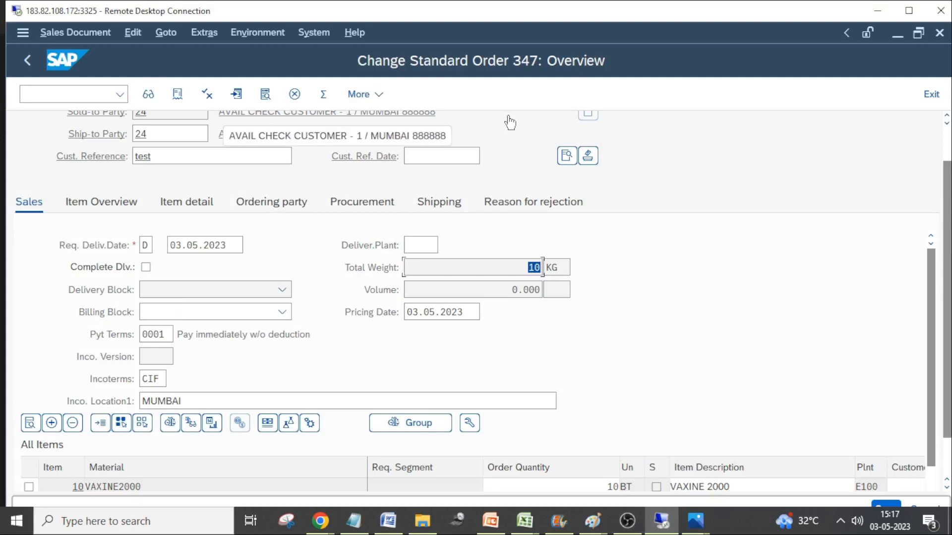
pyautogui.doubleClick(534, 10)
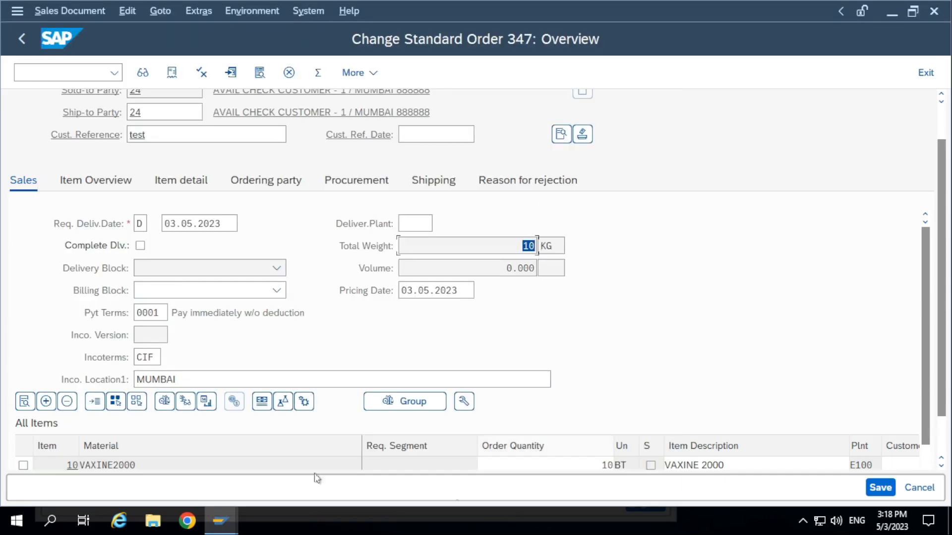
pyautogui.moveTo(540, 1)
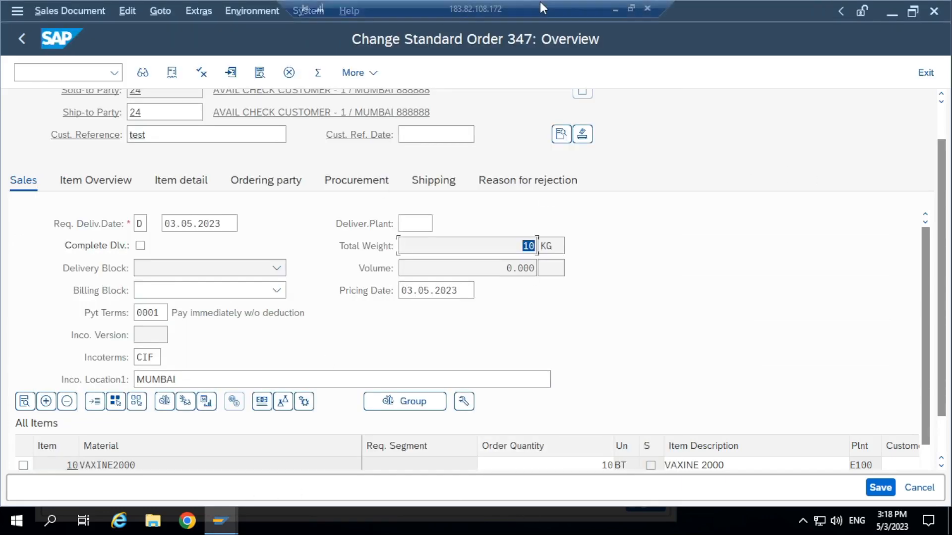
pyautogui.click(631, 11)
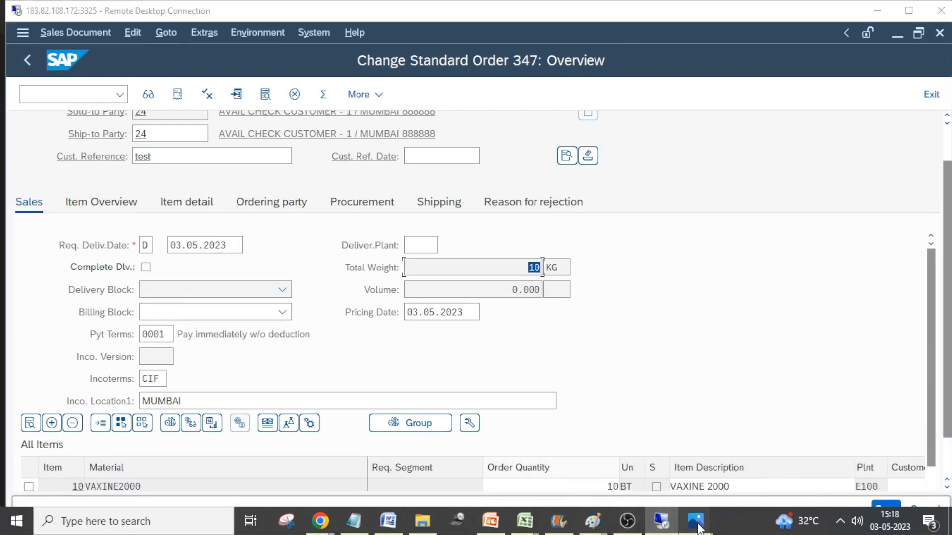
pyautogui.moveTo(695, 521)
pyautogui.click(656, 435)
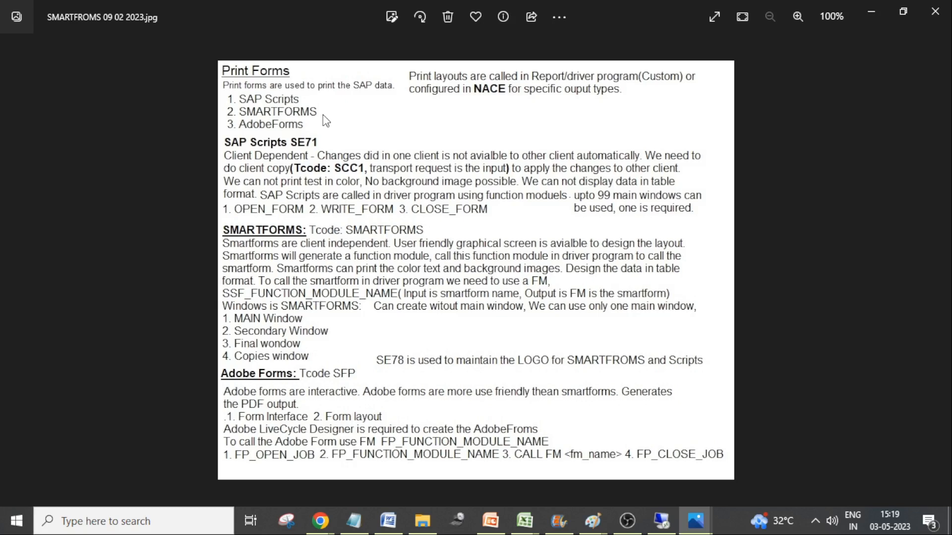
# Switch back to the remote SAP session and try to preview the printout of the sales order's header output
pyautogui.click(662, 520)
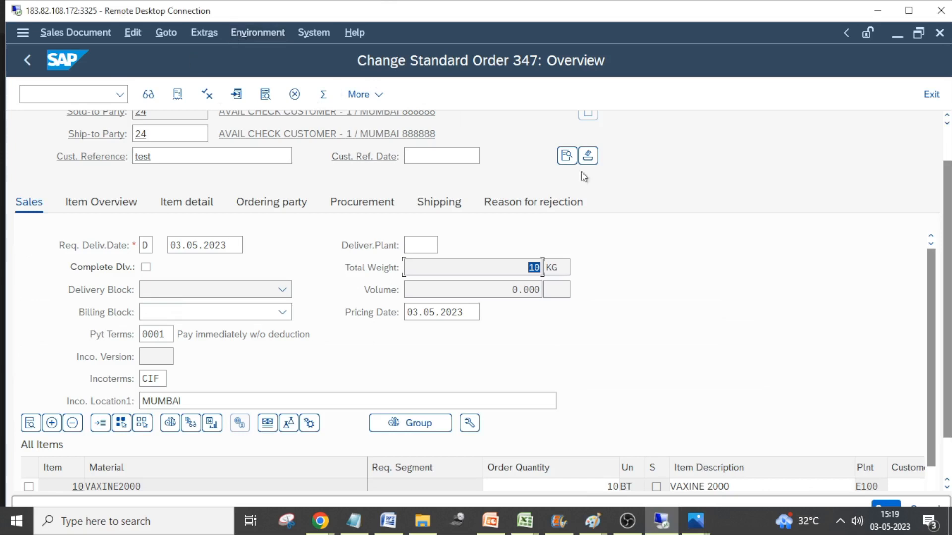
pyautogui.click(210, 32)
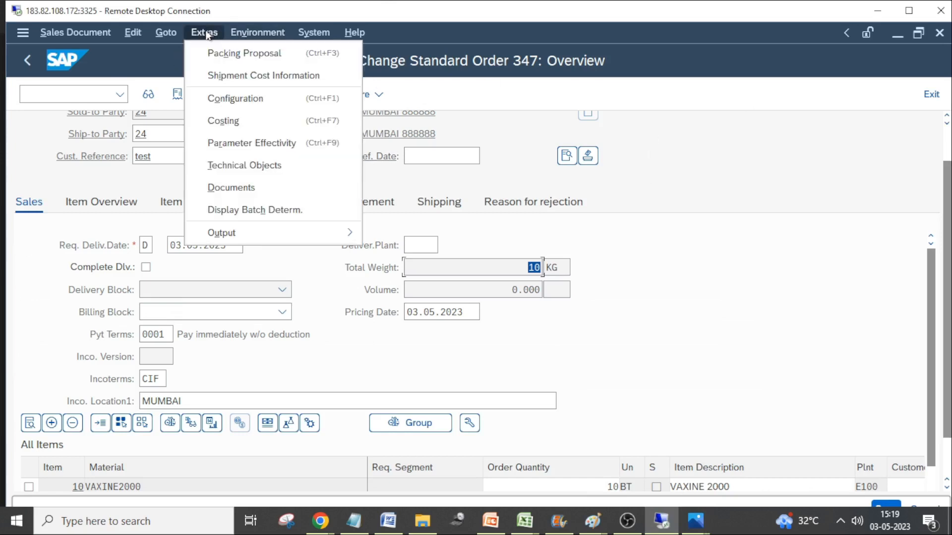
pyautogui.click(165, 33)
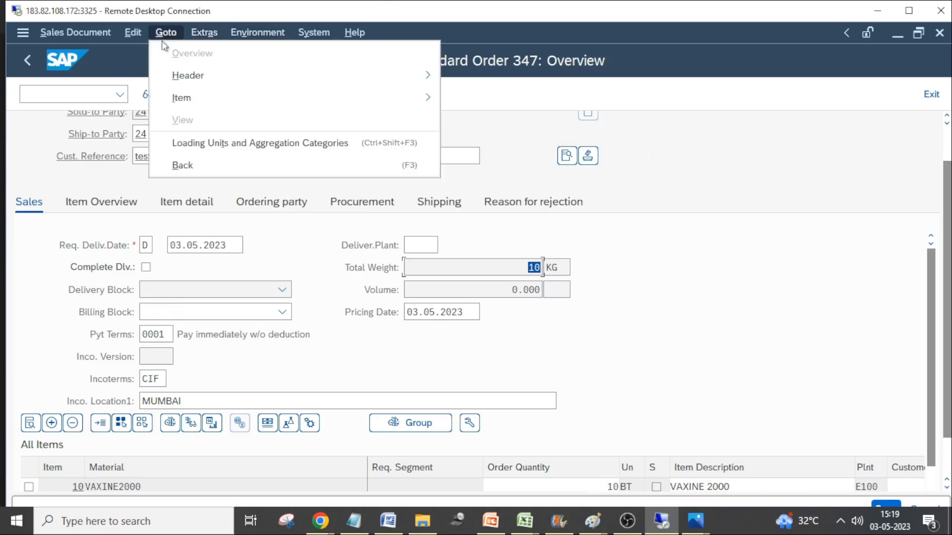
pyautogui.moveTo(188, 84)
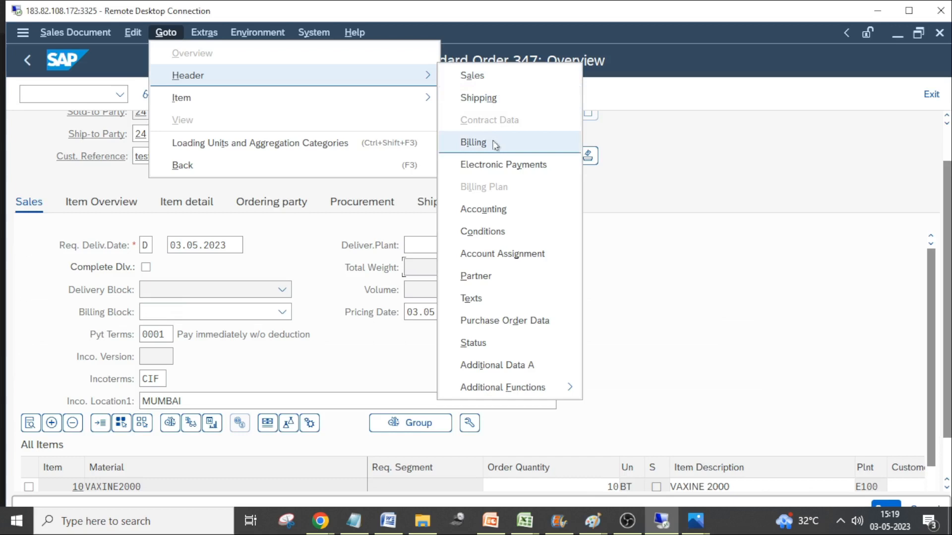
pyautogui.moveTo(221, 100)
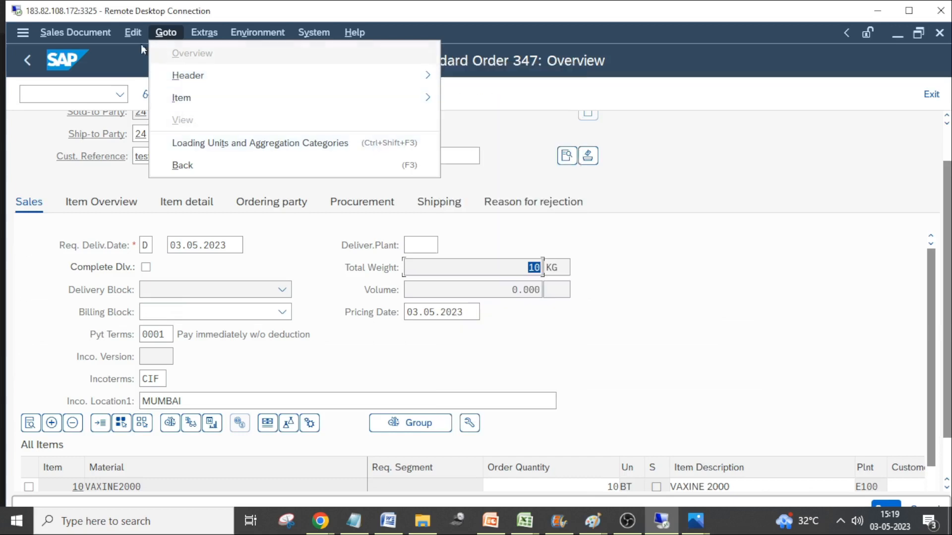
pyautogui.moveTo(205, 34)
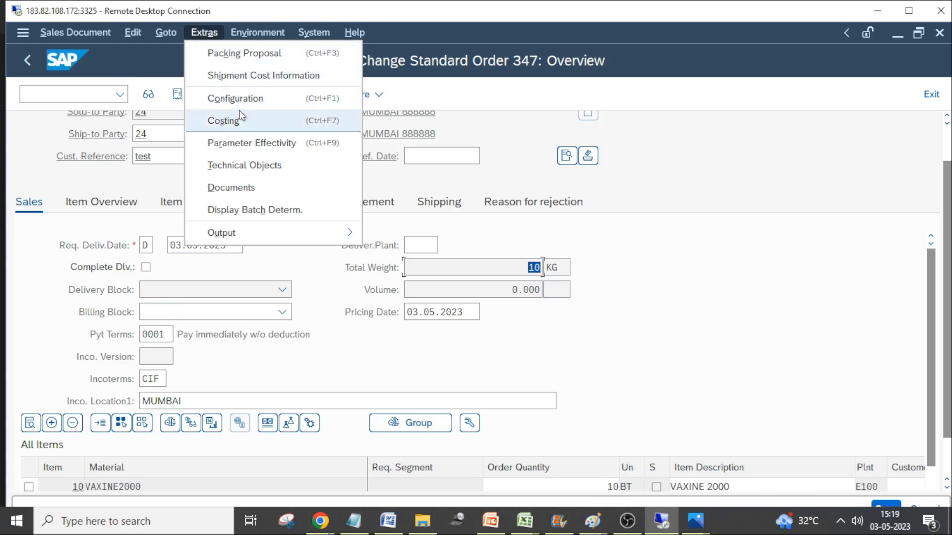
pyautogui.moveTo(250, 233)
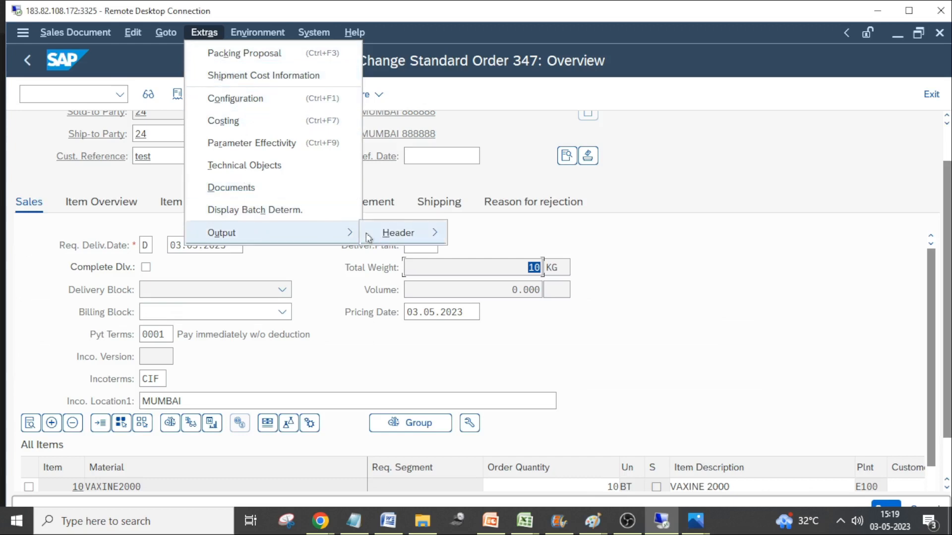
pyautogui.moveTo(397, 233)
pyautogui.click(493, 255)
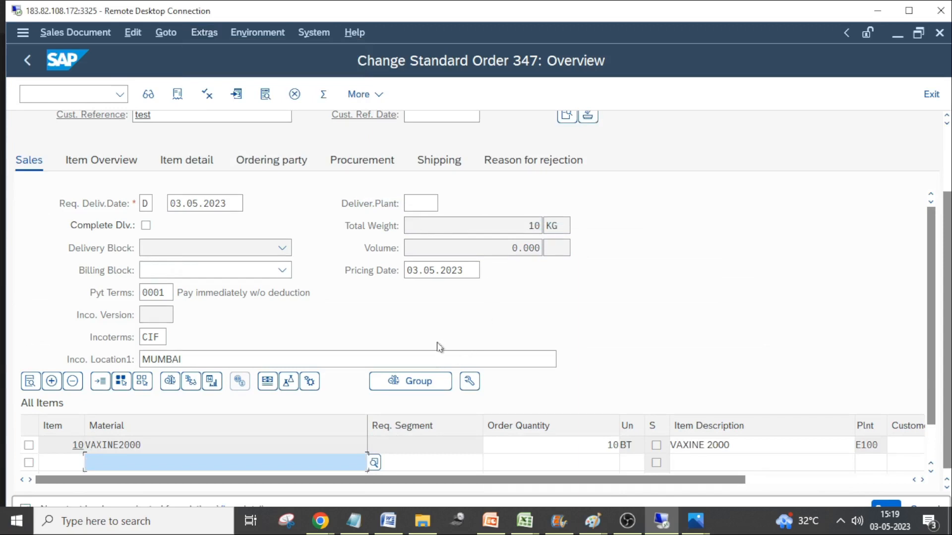
# Look over the sales order's overview and item list, and retry the print preview for the header output
pyautogui.scroll(-3, 439, 347)
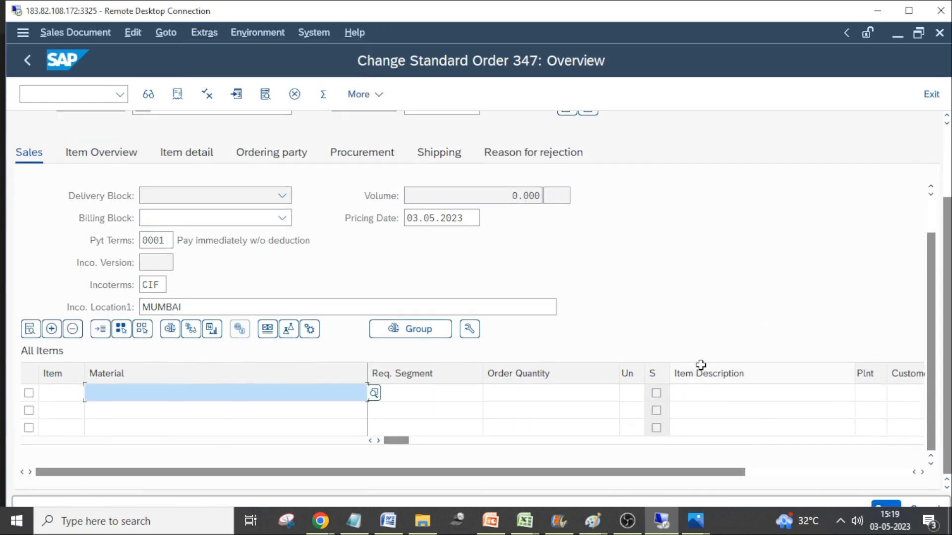
pyautogui.scroll(5, 362, 212)
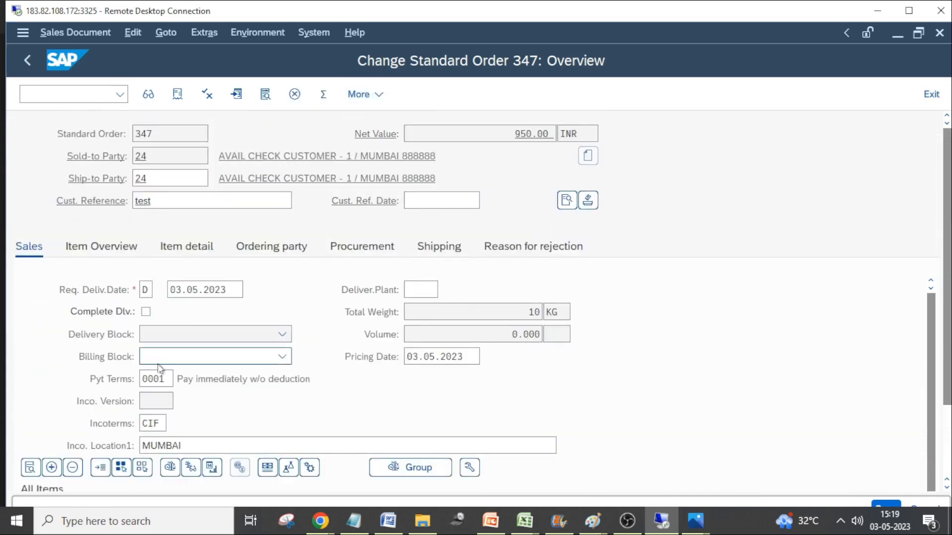
pyautogui.click(188, 36)
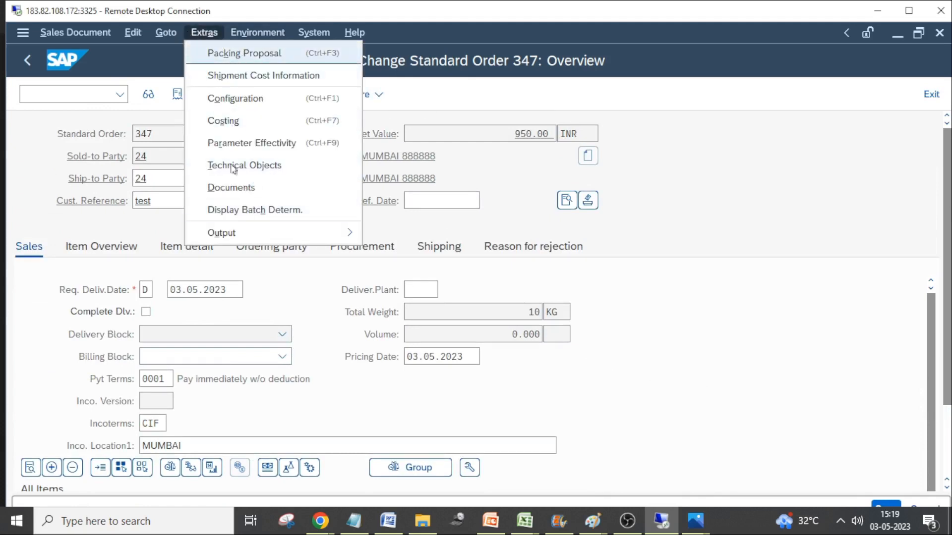
pyautogui.moveTo(236, 240)
pyautogui.moveTo(414, 241)
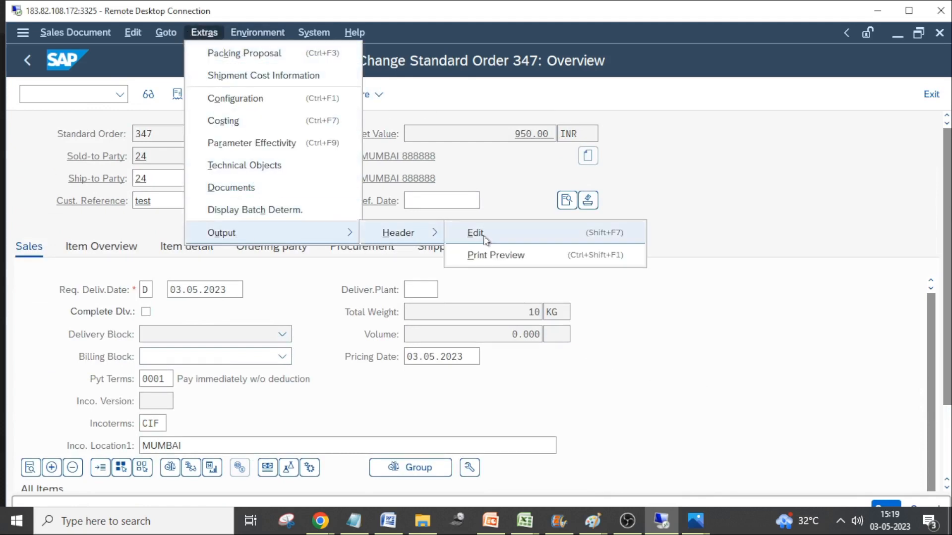
pyautogui.click(484, 253)
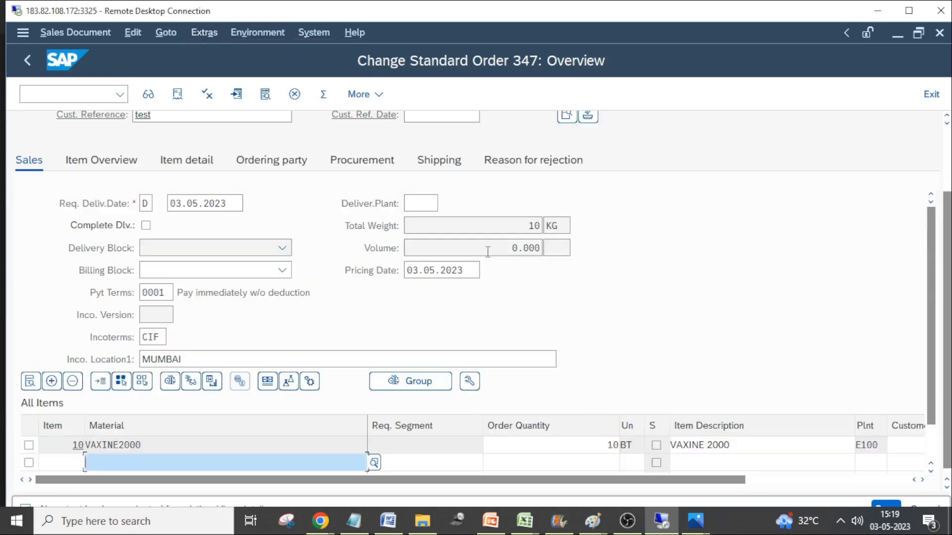
# Expand the remote session to full screen, select the VAXINE2000 item, and try the header output's print preview with it selected
pyautogui.doubleClick(630, 18)
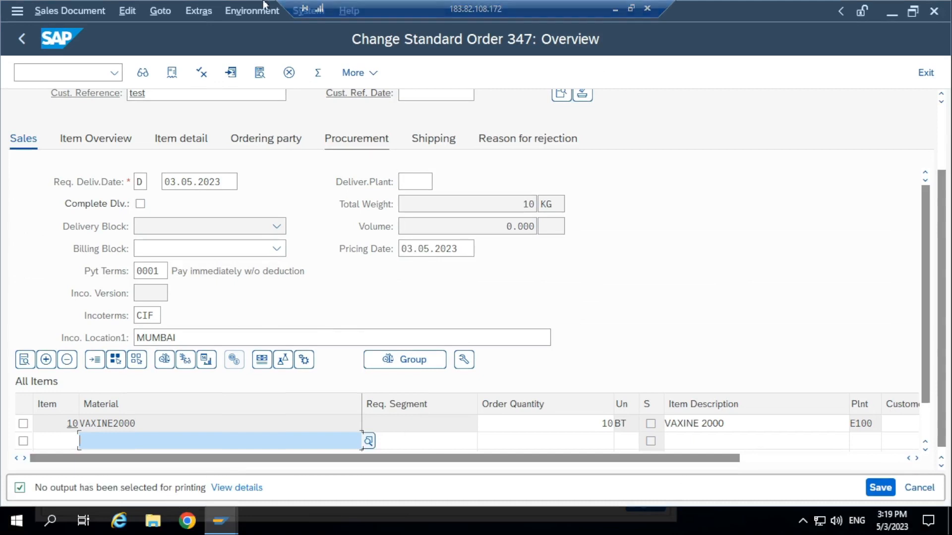
pyautogui.click(23, 423)
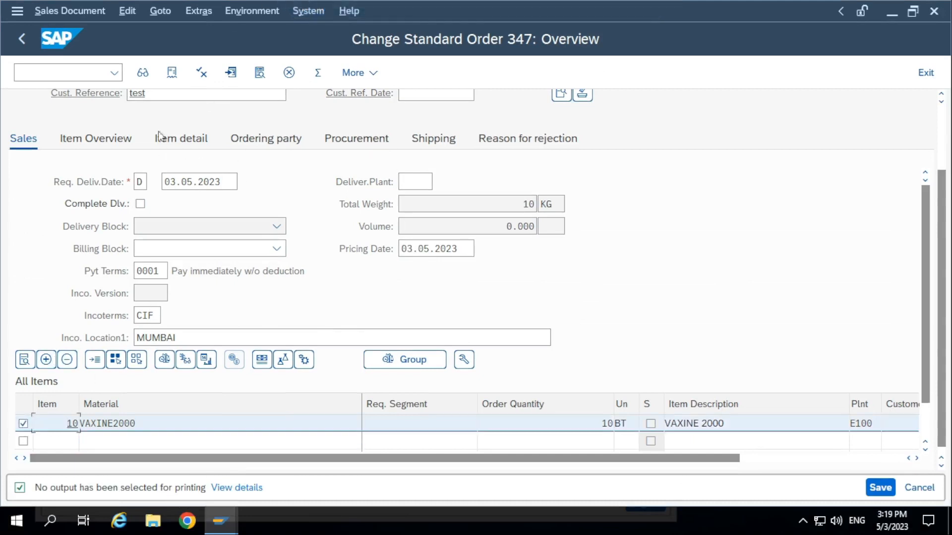
pyautogui.click(198, 10)
pyautogui.moveTo(252, 214)
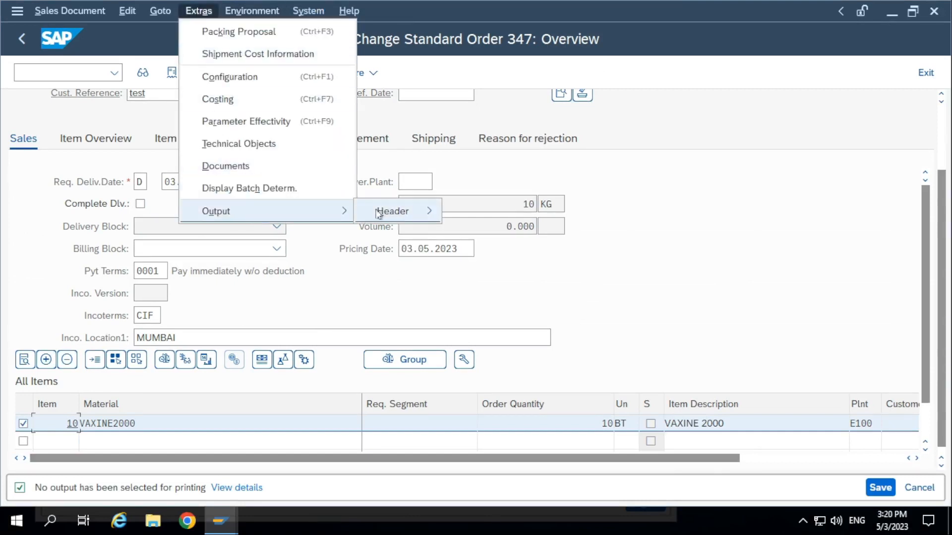
pyautogui.moveTo(379, 212)
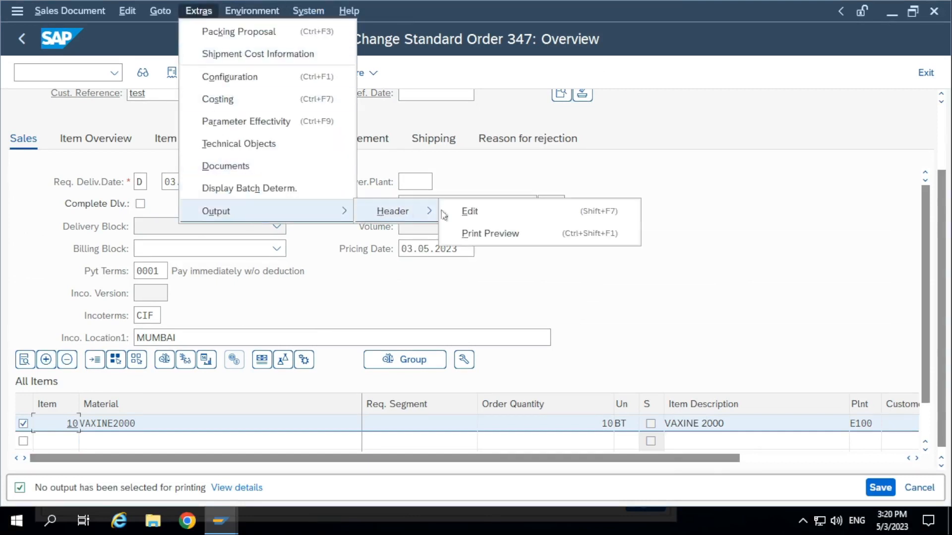
pyautogui.click(480, 233)
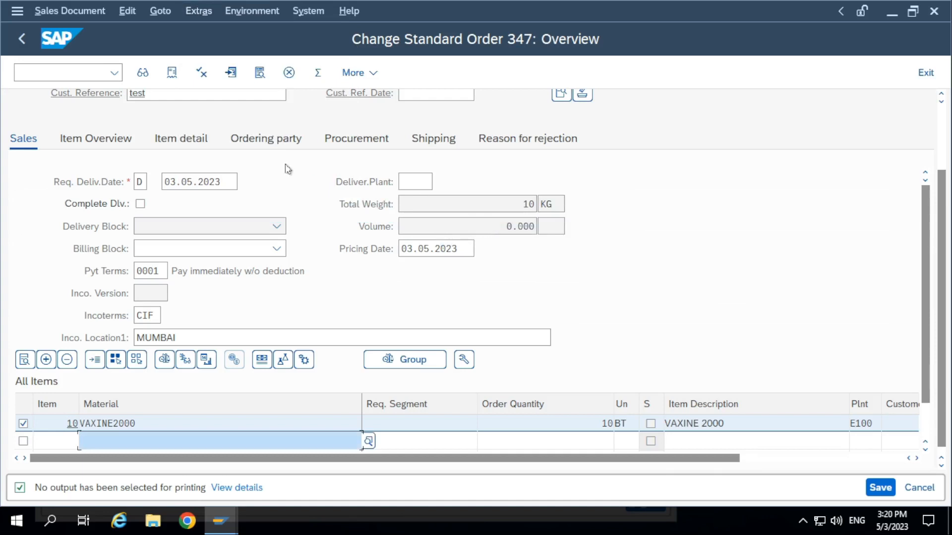
# Try to create a billing document directly from the sales order, acknowledging the information message about saving the changes
pyautogui.scroll(3, 280, 204)
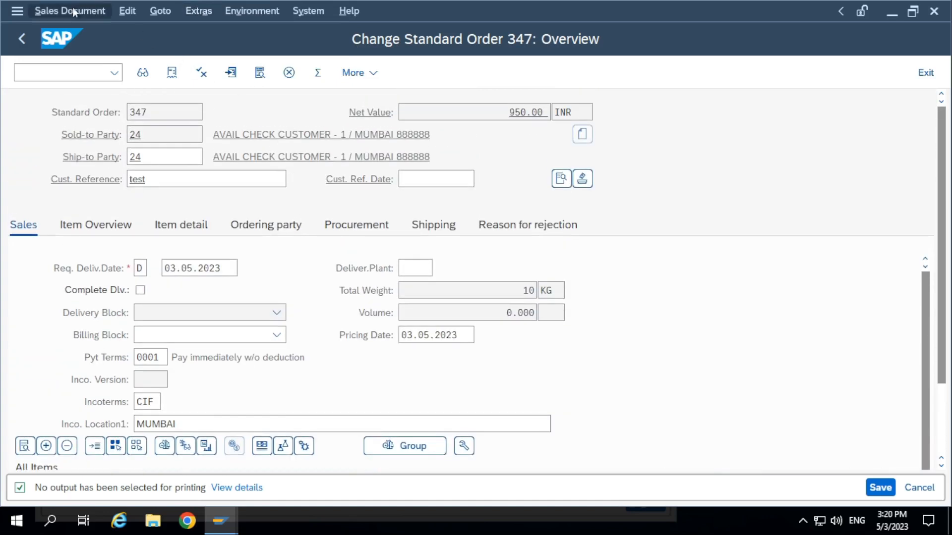
pyautogui.click(74, 12)
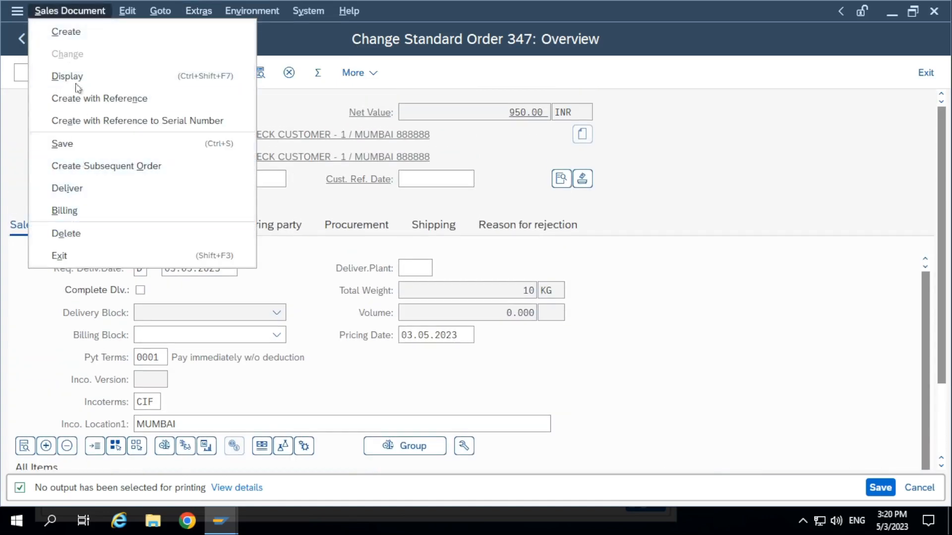
pyautogui.click(90, 211)
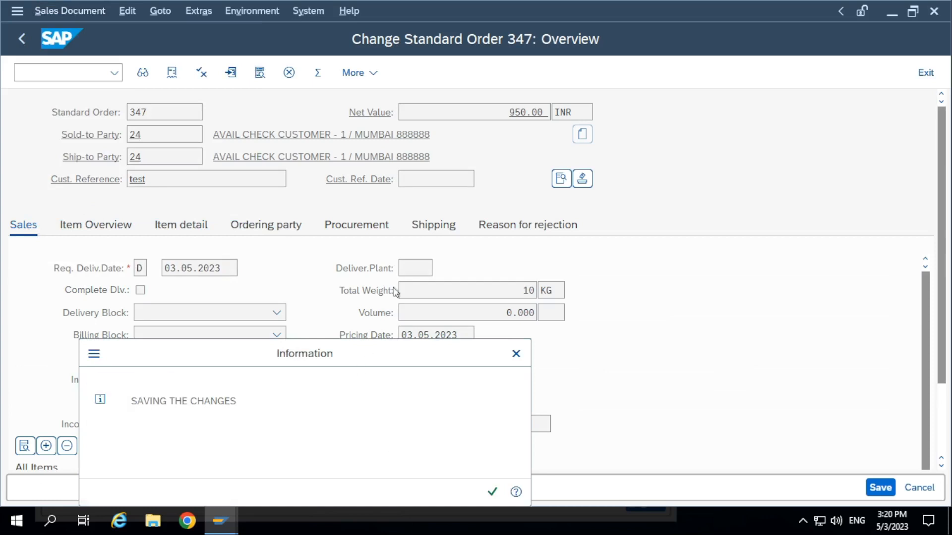
pyautogui.click(528, 419)
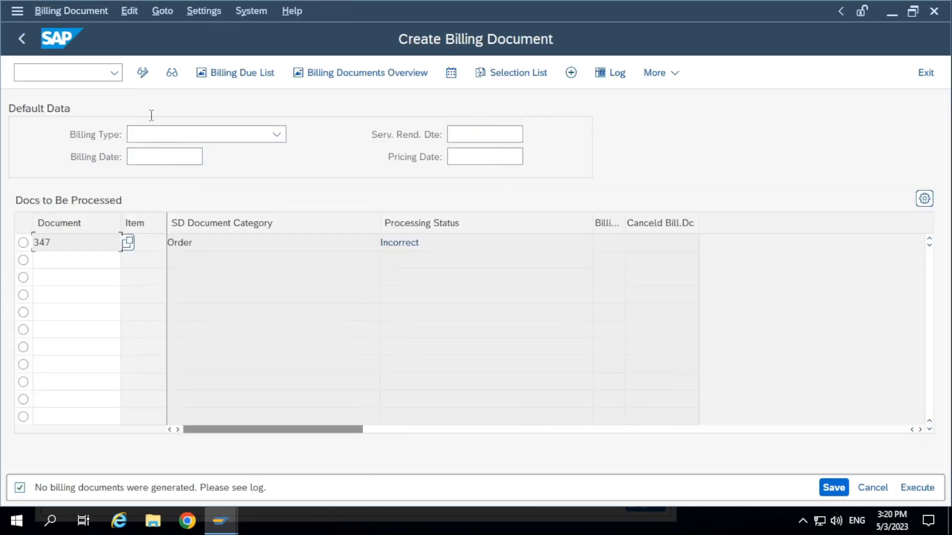
pyautogui.click(205, 12)
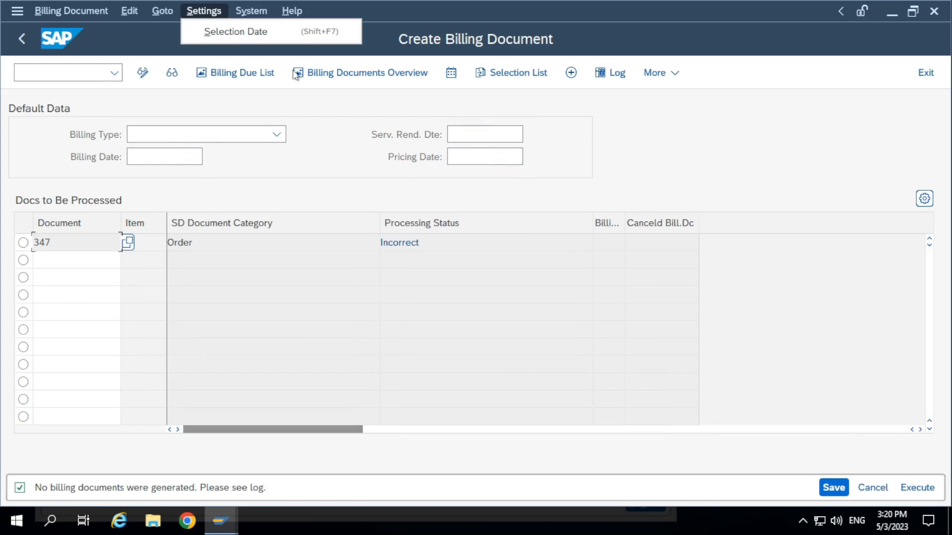
pyautogui.moveTo(122, 13)
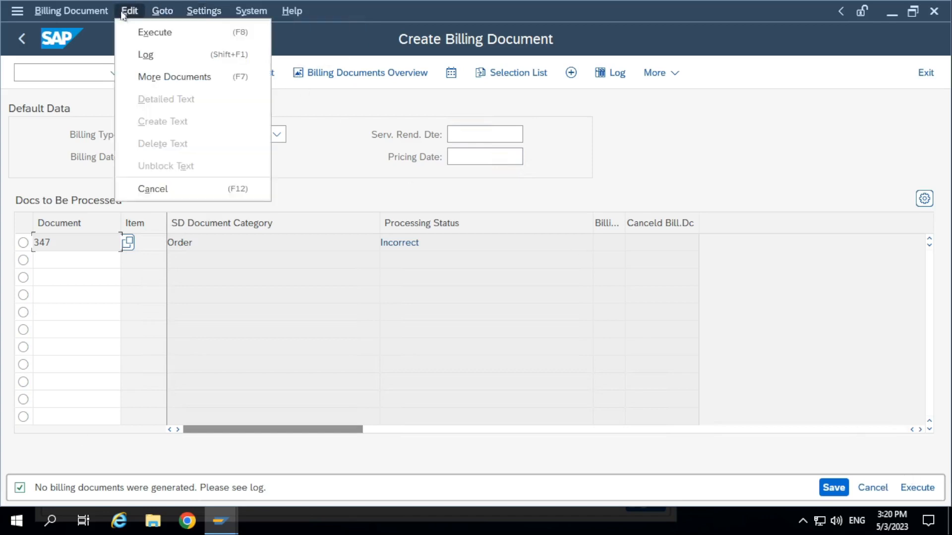
pyautogui.moveTo(86, 18)
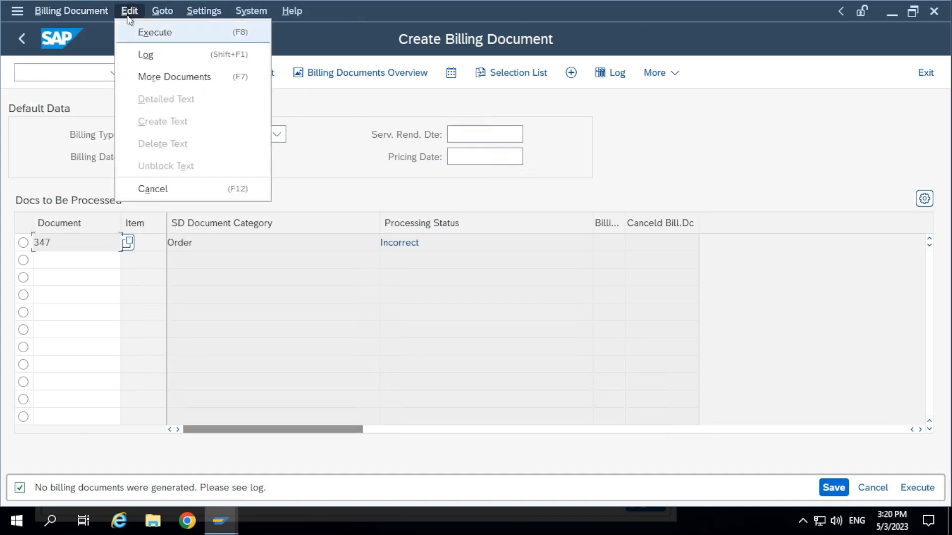
pyautogui.moveTo(174, 16)
pyautogui.moveTo(254, 12)
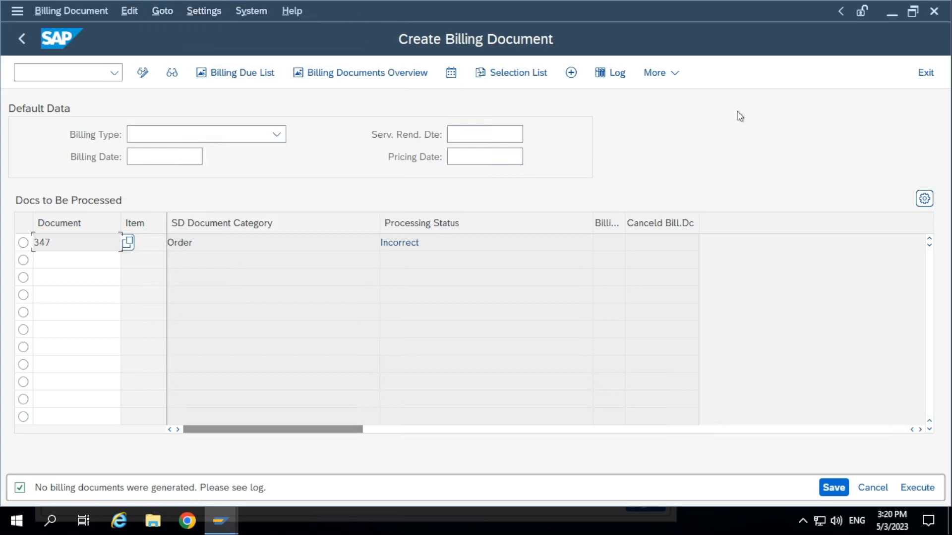
pyautogui.click(135, 16)
pyautogui.moveTo(153, 17)
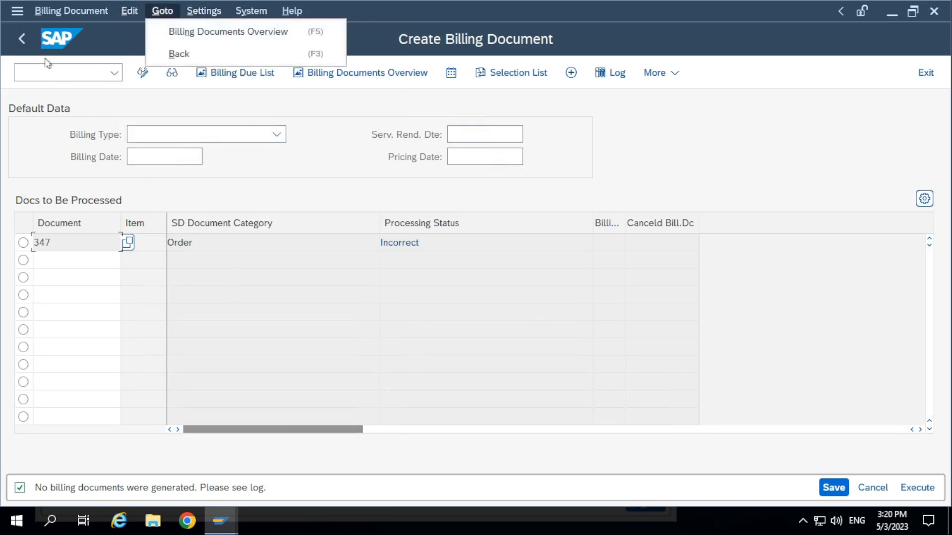
# Leave billing document creation and open a purchase order for changes with transaction ME22N
pyautogui.click(20, 38)
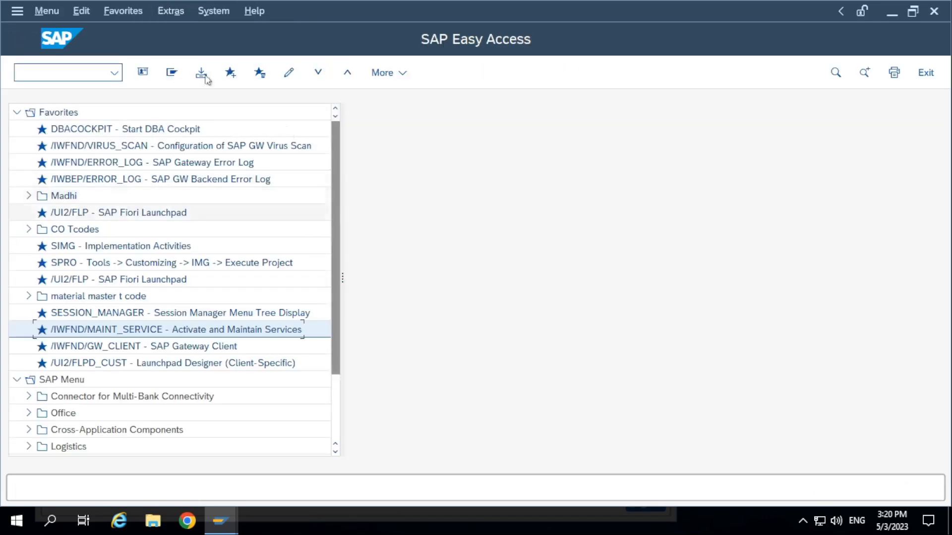
pyautogui.click(69, 72)
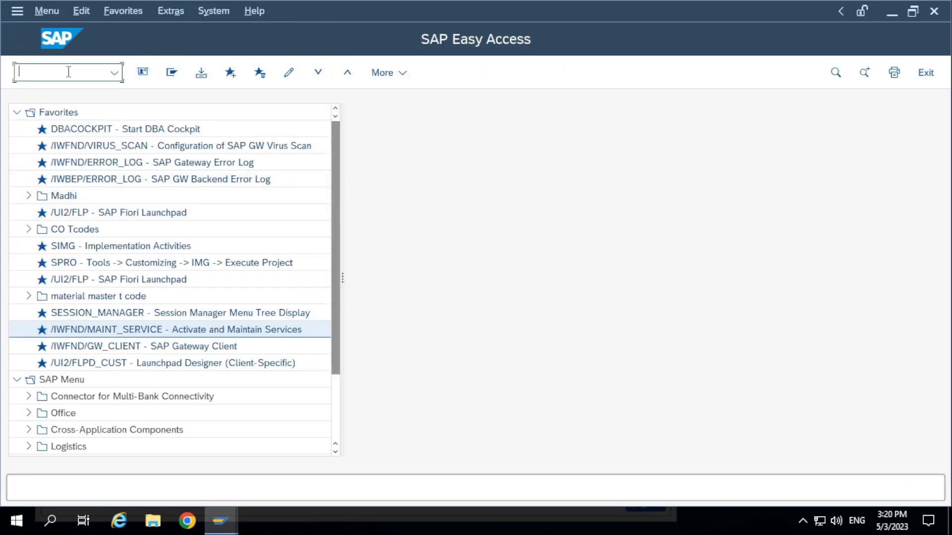
pyautogui.write('me22n')
pyautogui.press('Return')
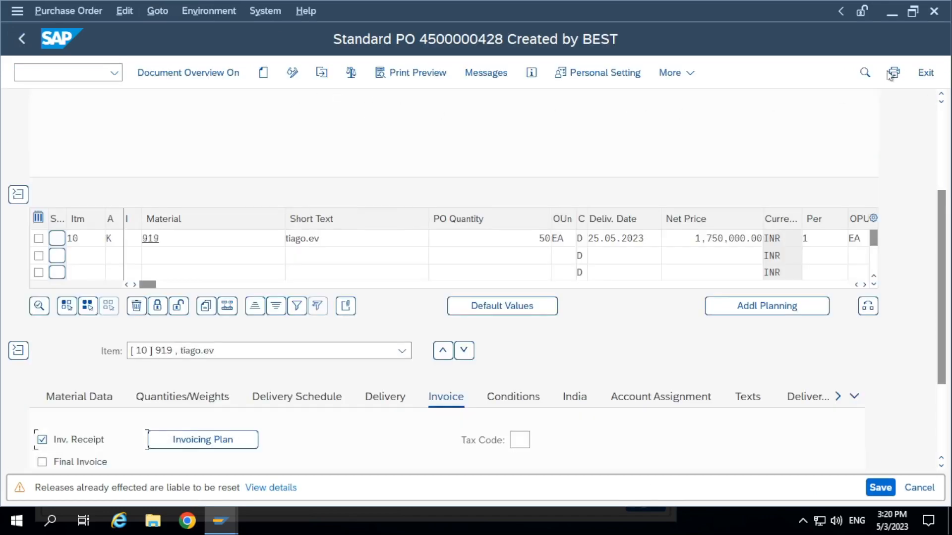
# Open the purchase order's output settings and choose ZNPO Purchase order as the output type in the first row
pyautogui.click(891, 73)
pyautogui.click(104, 179)
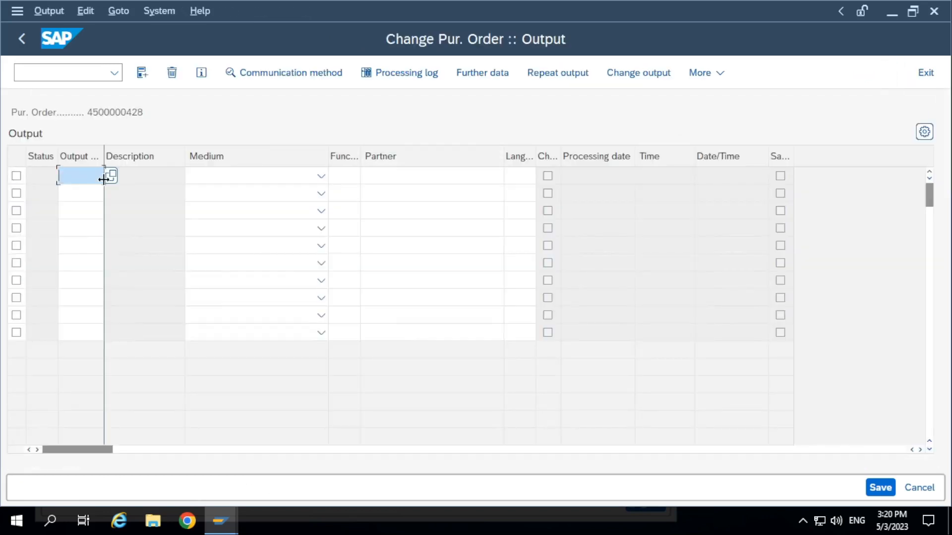
pyautogui.click(110, 179)
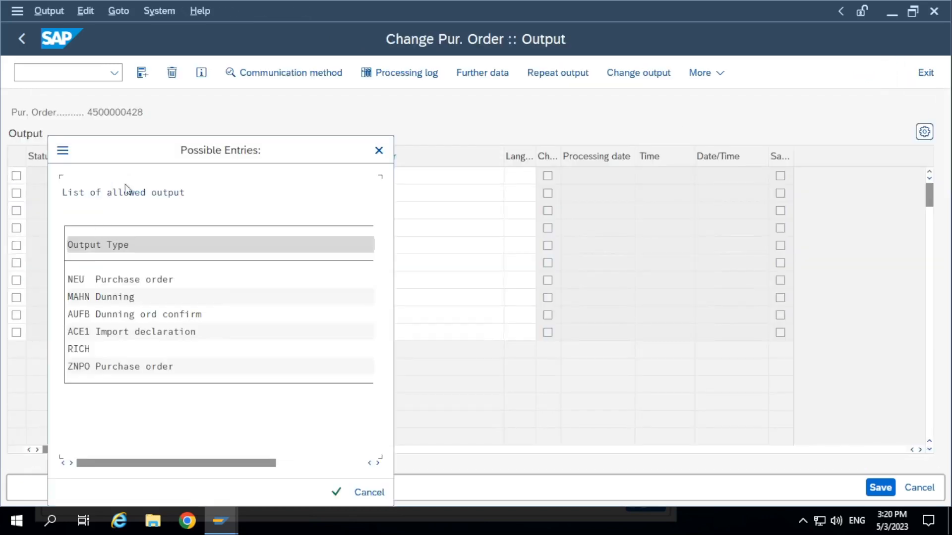
pyautogui.hscroll(2, 170, 381)
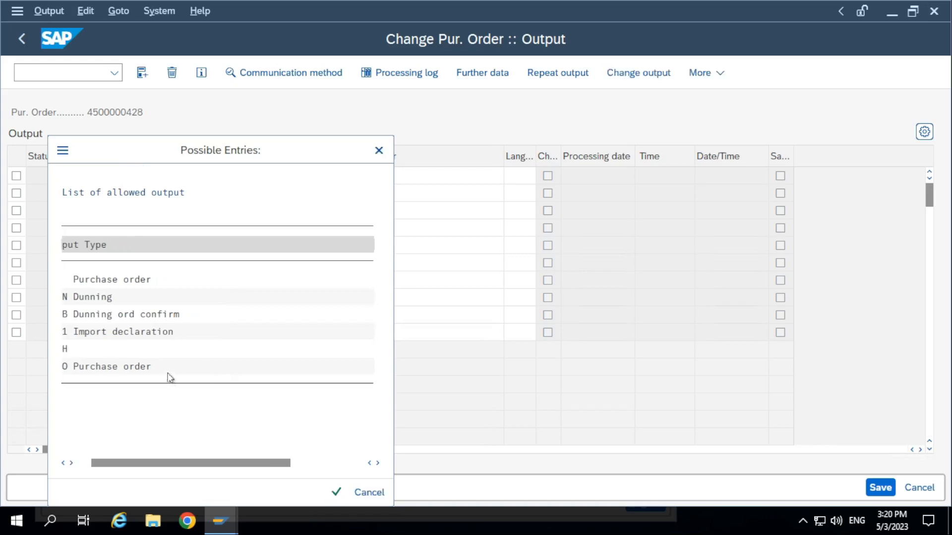
pyautogui.hscroll(-3, 170, 378)
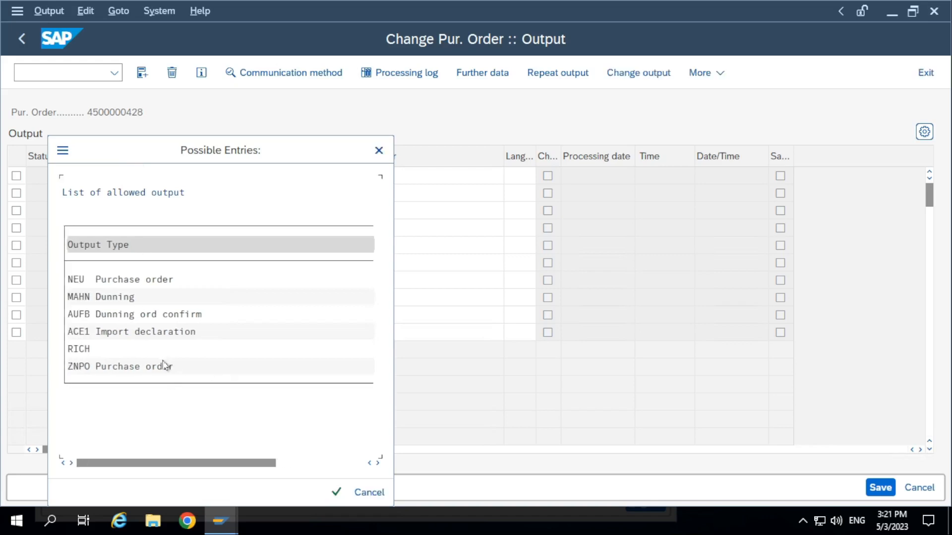
pyautogui.doubleClick(123, 367)
pyautogui.press('Return')
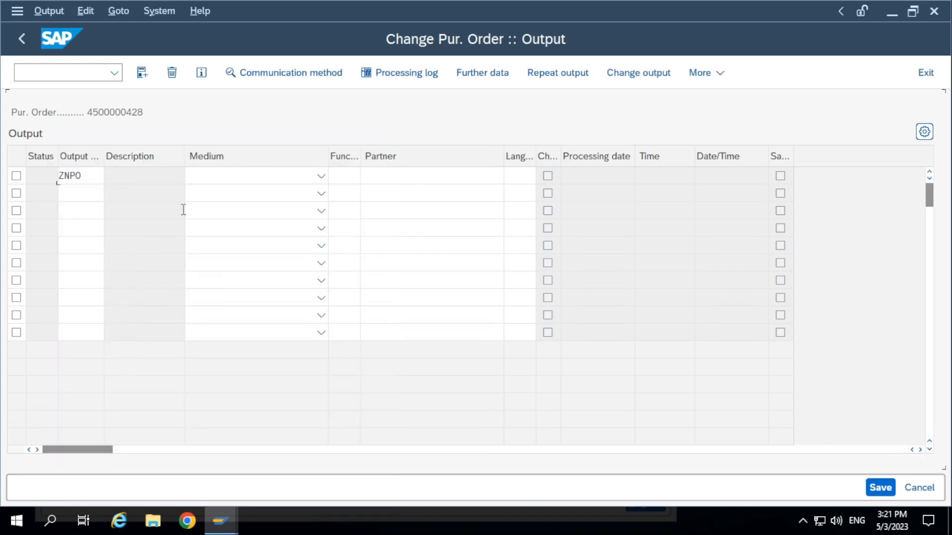
# Set the ZNPO output's medium to Print output and go to its partner entry
pyautogui.click(268, 180)
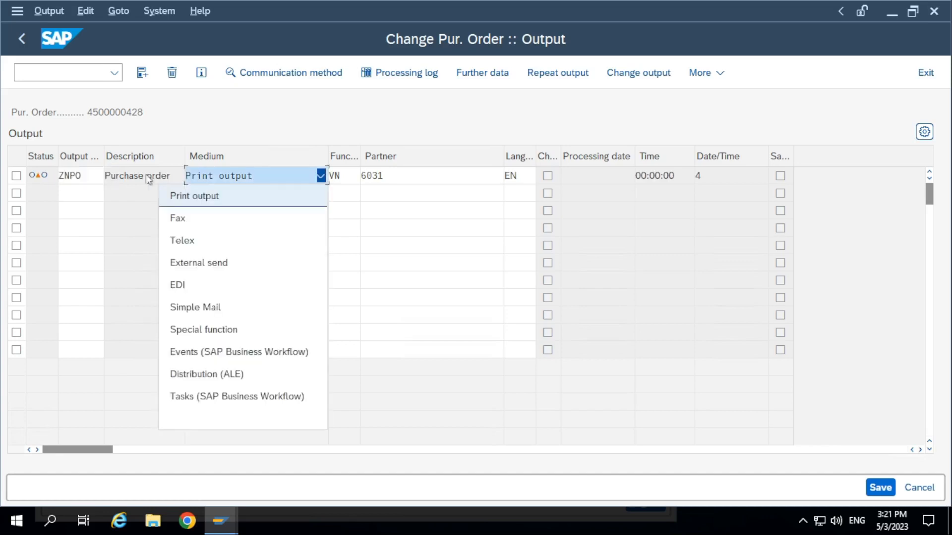
pyautogui.click(272, 176)
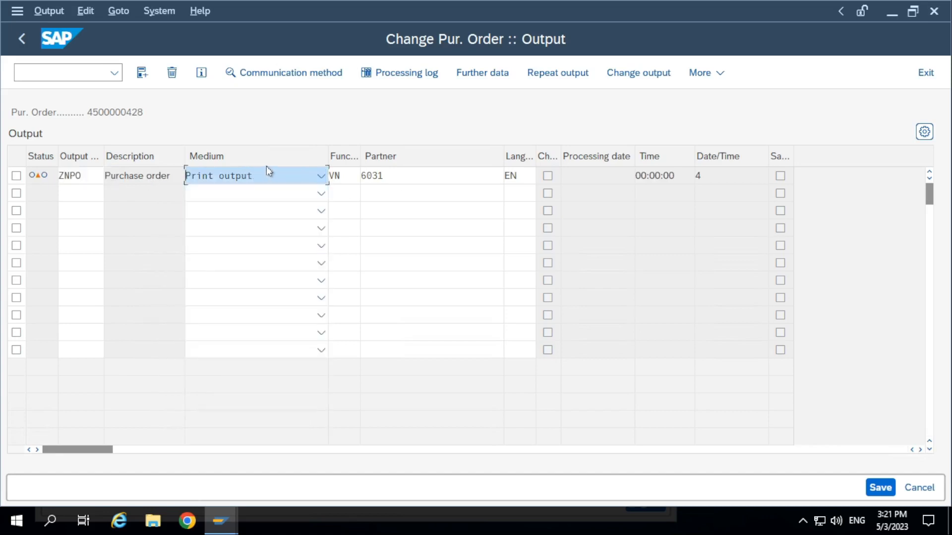
pyautogui.click(401, 180)
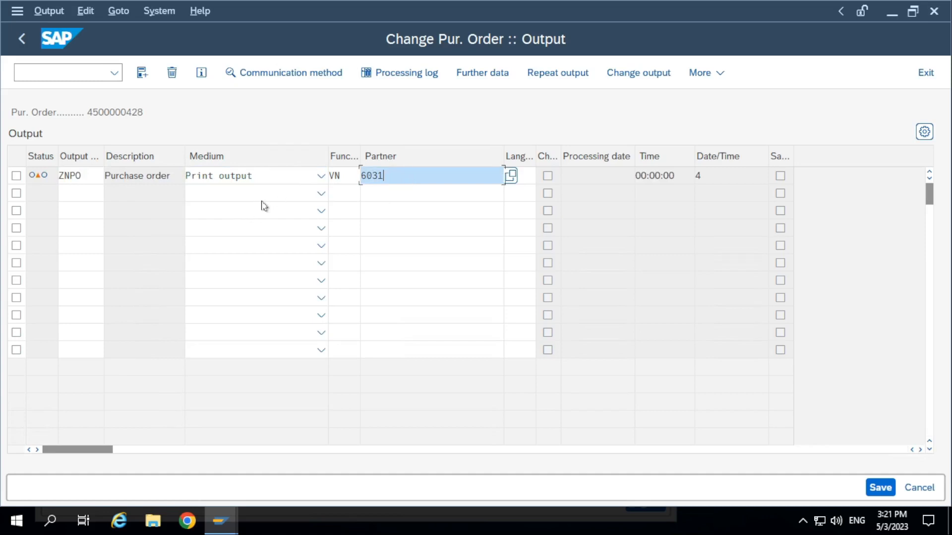
# Take the remote session out of full screen, read the NACE remark in SMARTFROMS 09 02 2023.jpg, and return to the purchase order output
pyautogui.moveTo(588, 11)
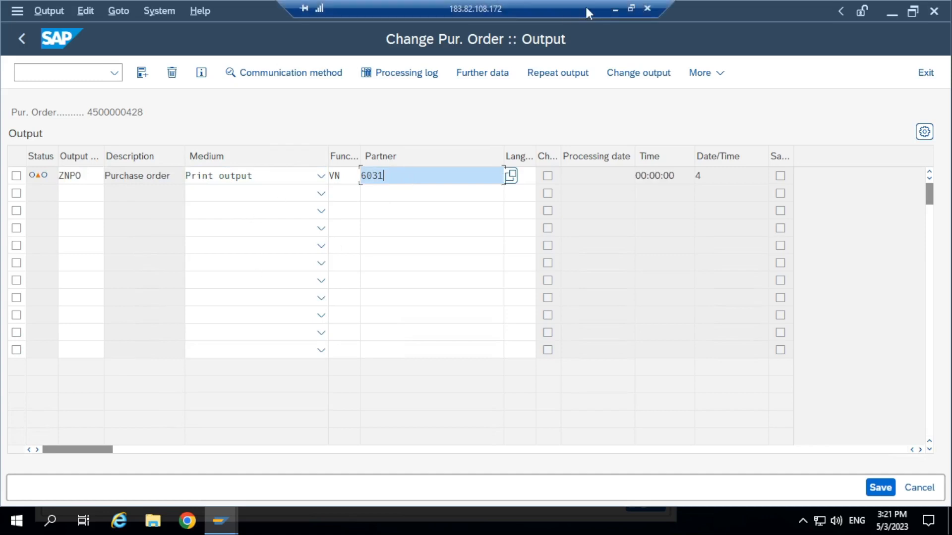
pyautogui.click(630, 10)
pyautogui.moveTo(689, 507)
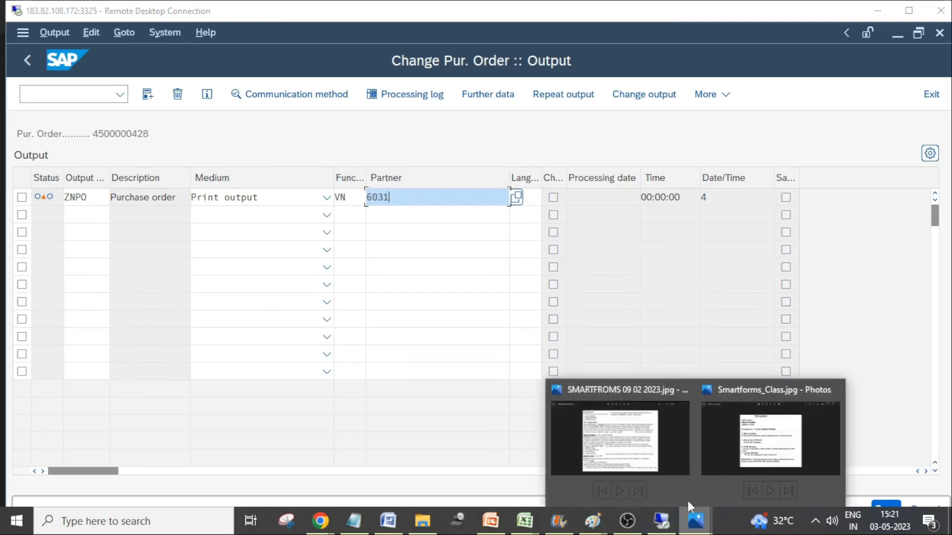
pyautogui.click(622, 441)
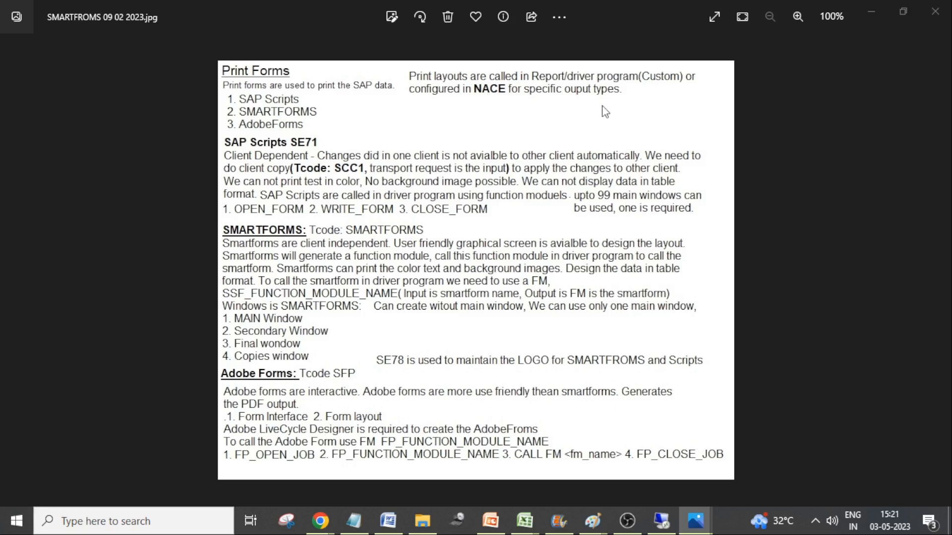
pyautogui.hotkey('alt', 'Tab')
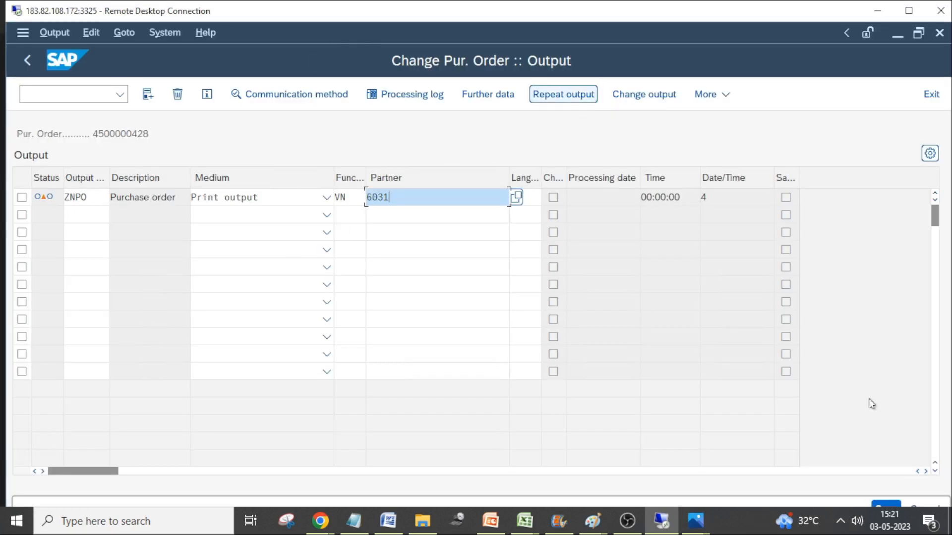
# Open the ZNPO output's printing information and choose LP01 as the logical destination from the output devices
pyautogui.click(883, 504)
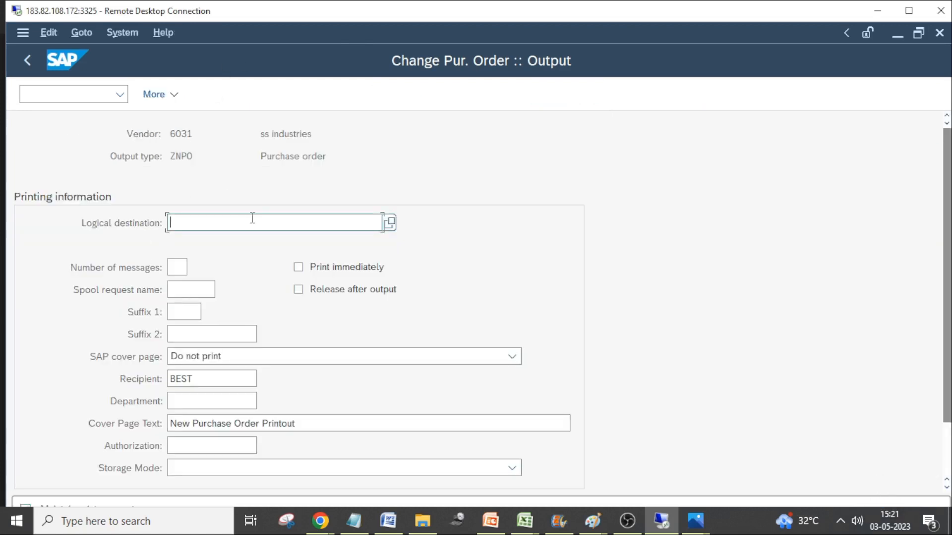
pyautogui.scroll(-1, 253, 264)
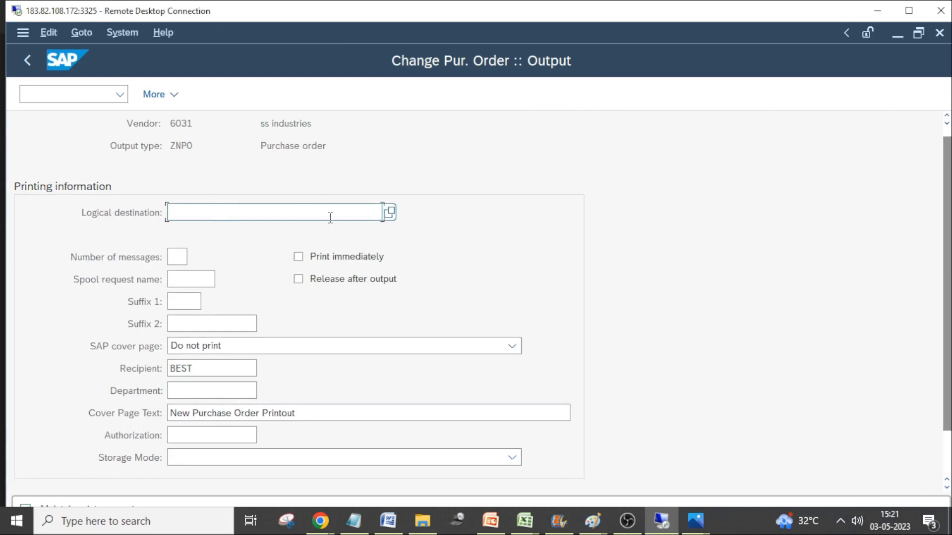
pyautogui.click(390, 213)
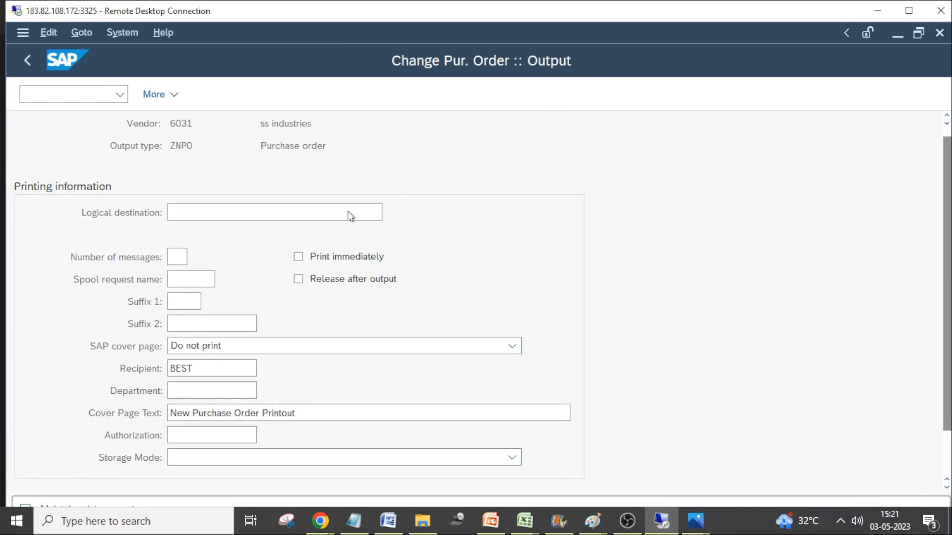
pyautogui.click(501, 356)
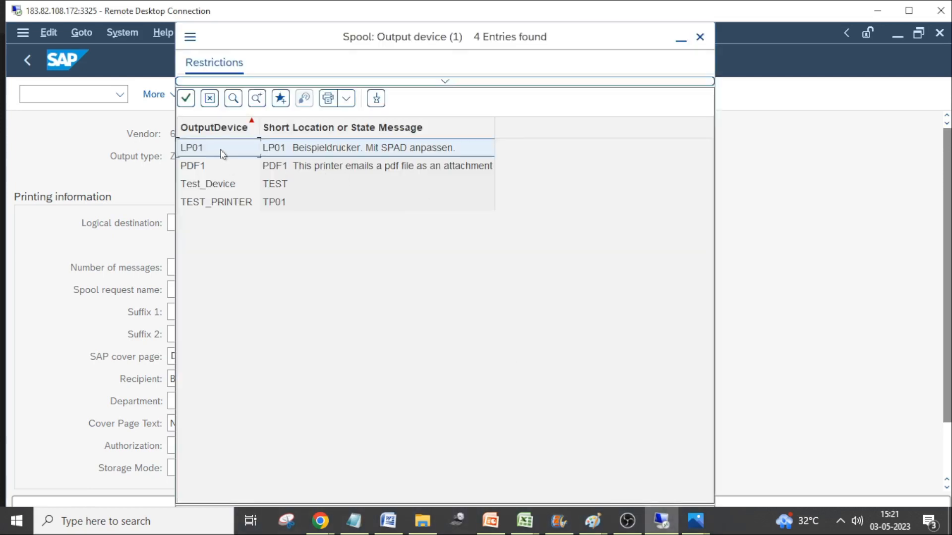
pyautogui.doubleClick(222, 155)
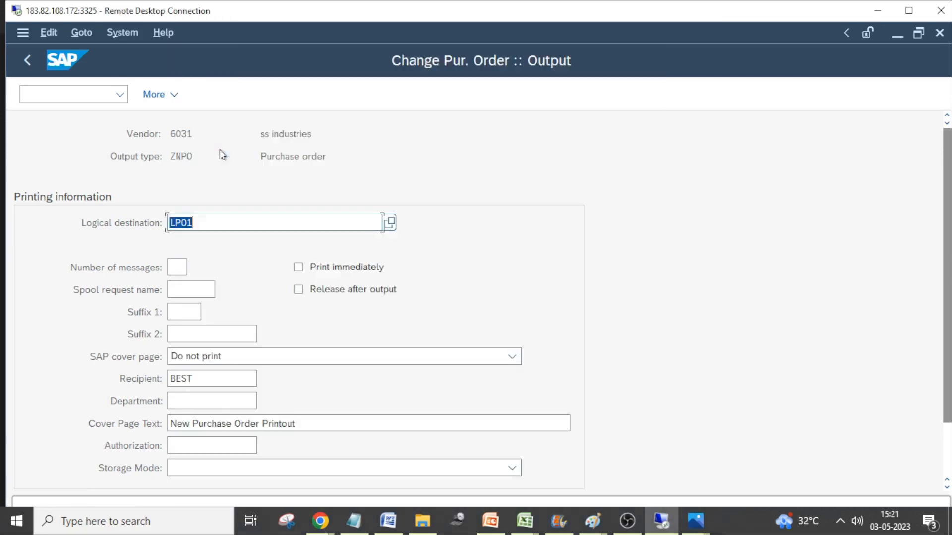
# Enable Print immediately for the ZNPO output and confirm the printing information
pyautogui.click(315, 268)
pyautogui.scroll(-2, 493, 240)
pyautogui.scroll(-1, 518, 245)
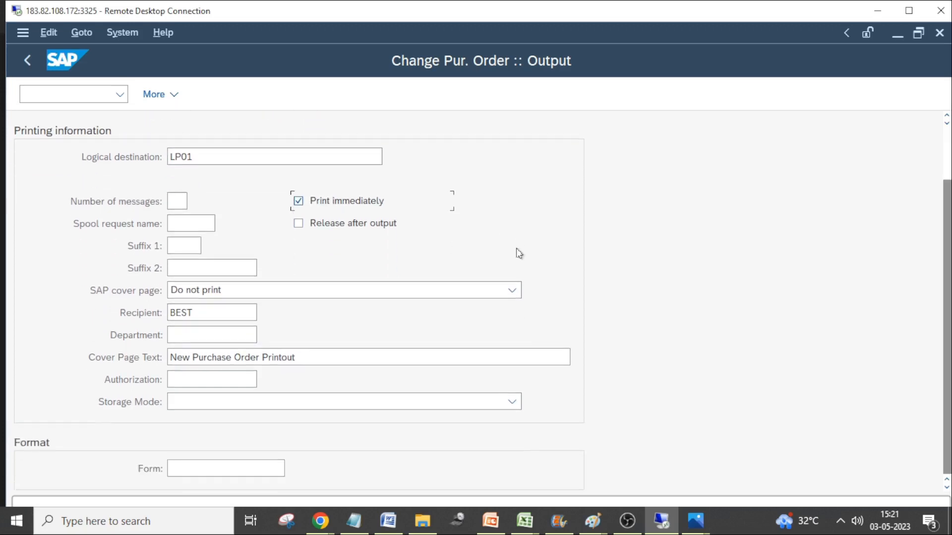
pyautogui.scroll(1, 395, 261)
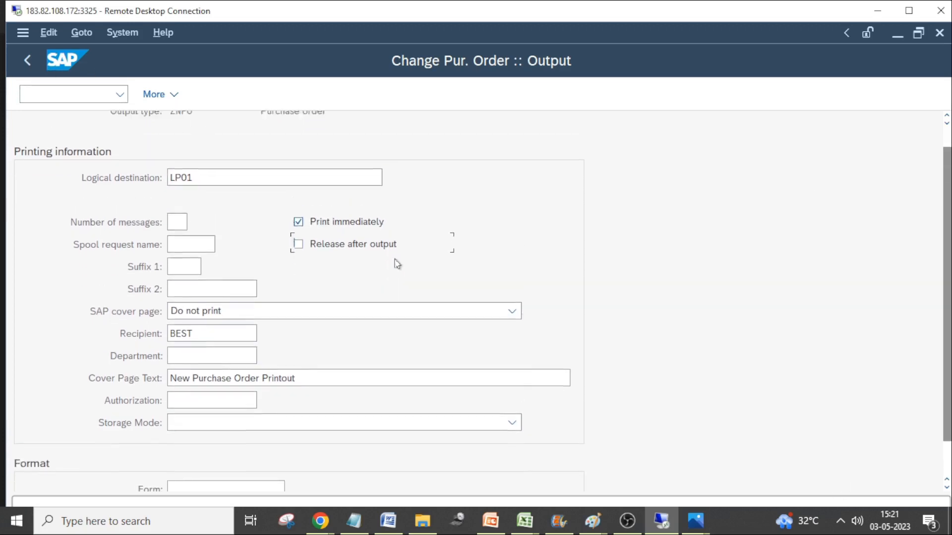
pyautogui.scroll(-1, 612, 338)
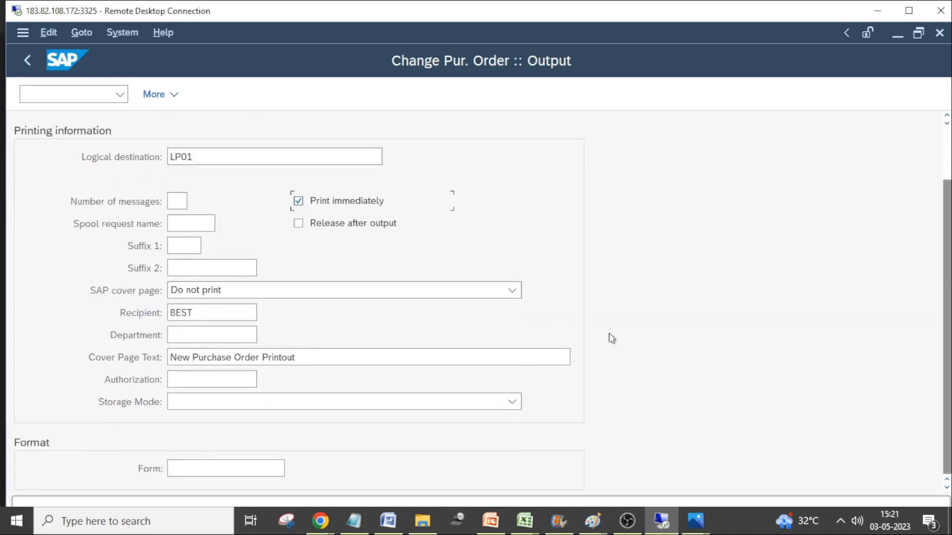
pyautogui.click(262, 469)
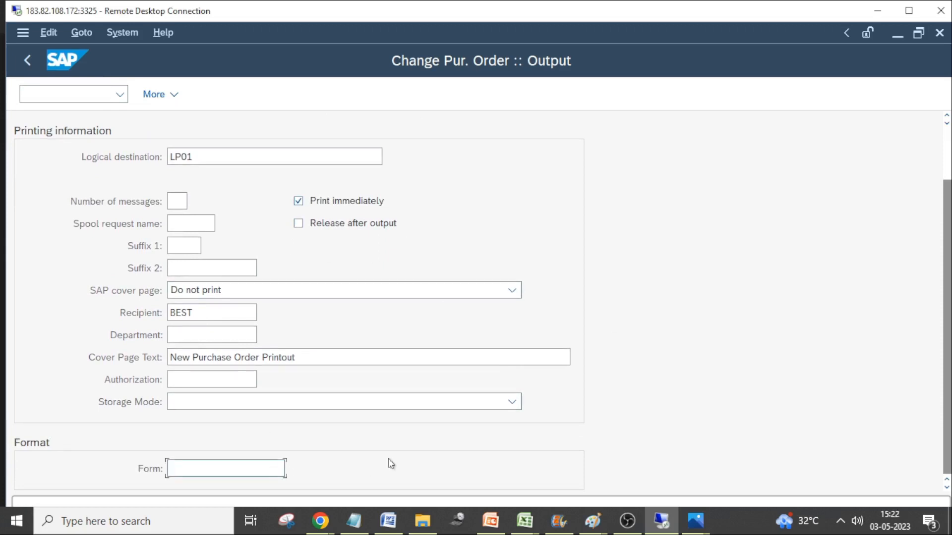
pyautogui.scroll(3, 416, 454)
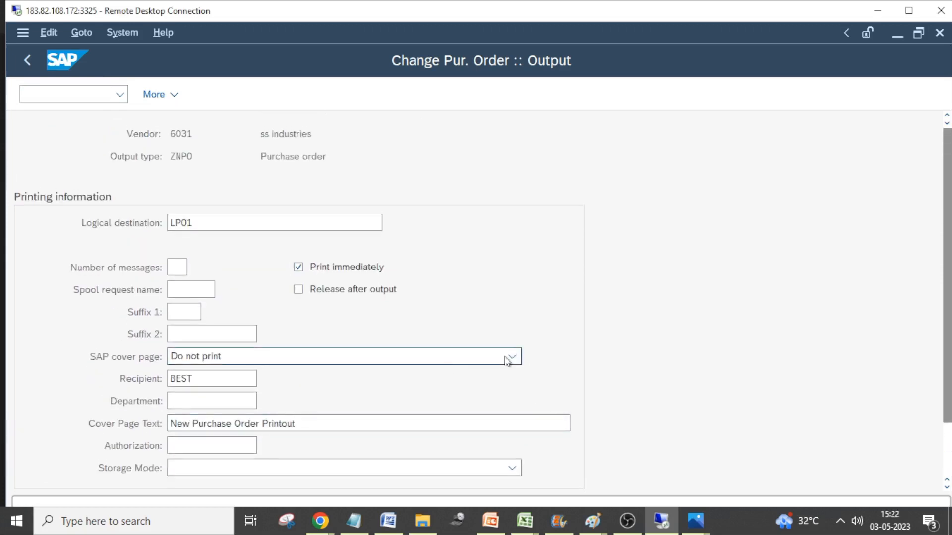
pyautogui.scroll(-3, 507, 361)
pyautogui.press('Return')
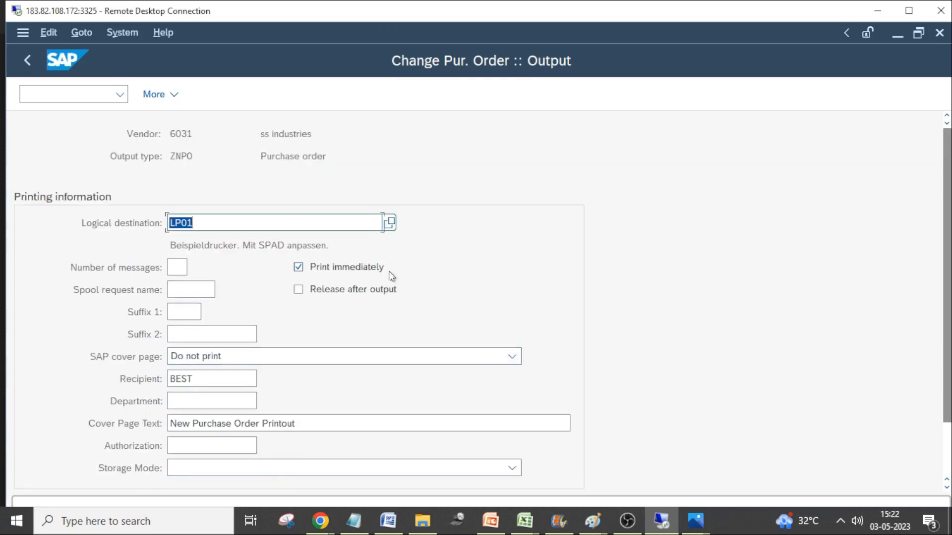
# Return the remote session to full screen, leave the printing information, and save the purchase order with its output
pyautogui.doubleClick(766, 11)
pyautogui.moveTo(941, 214); pyautogui.dragTo(945, 410)
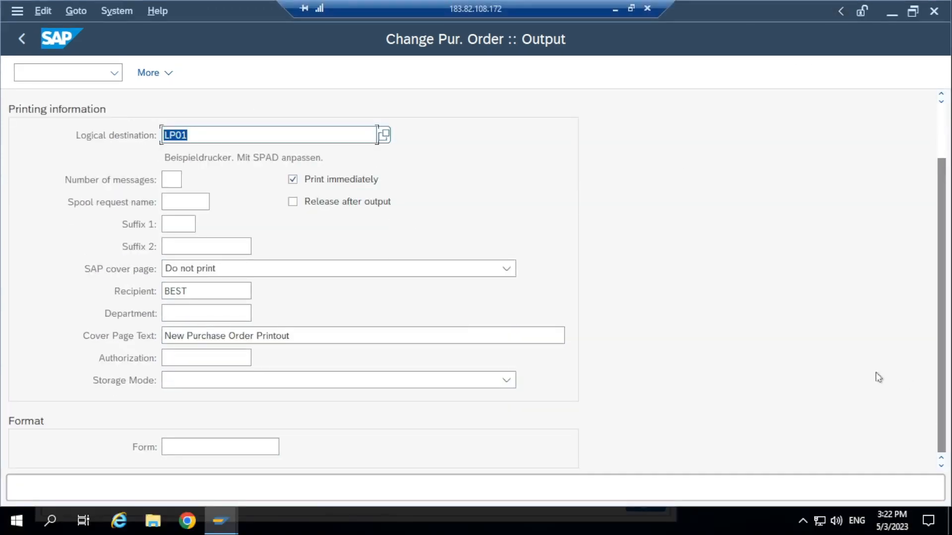
pyautogui.scroll(3, 415, 421)
pyautogui.click(170, 72)
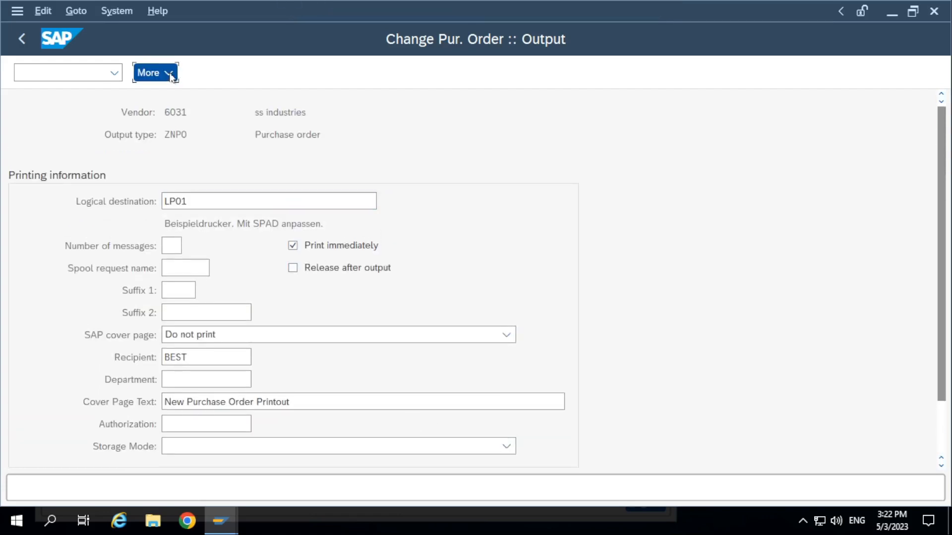
pyautogui.click(505, 233)
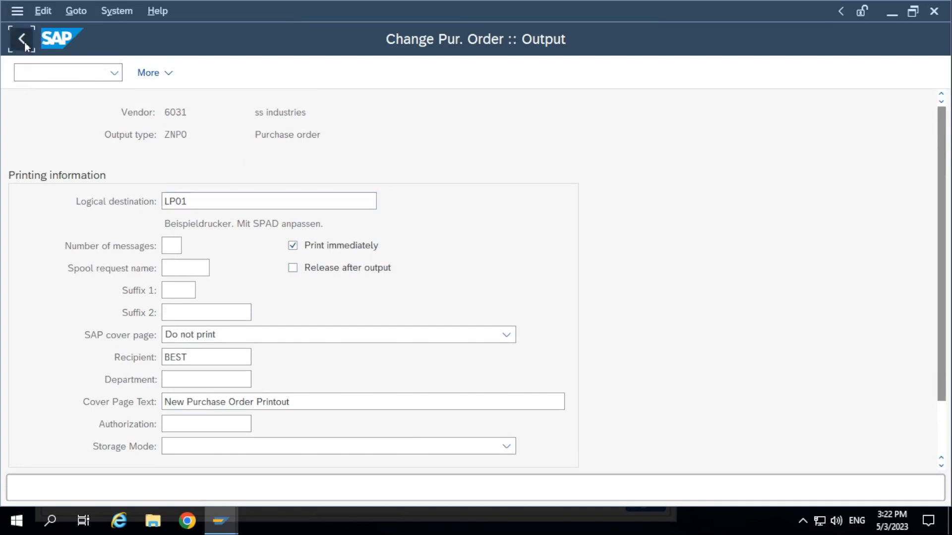
pyautogui.click(22, 39)
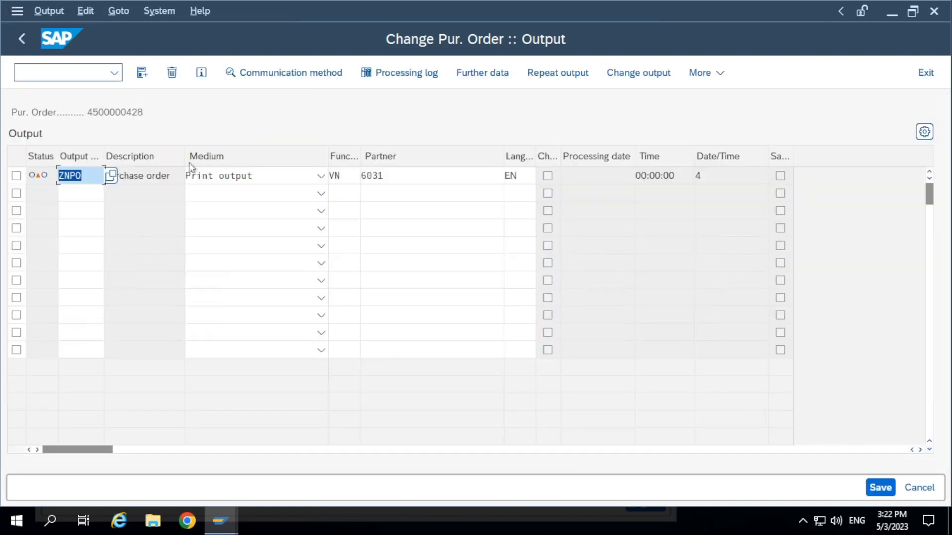
pyautogui.click(880, 488)
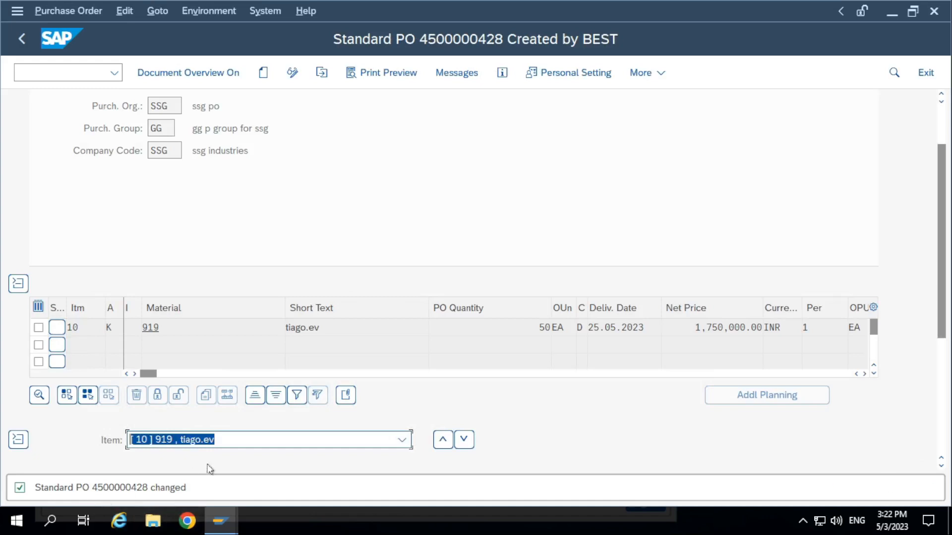
# Open the list of spool requests in a new session with transaction SP01
pyautogui.click(70, 75)
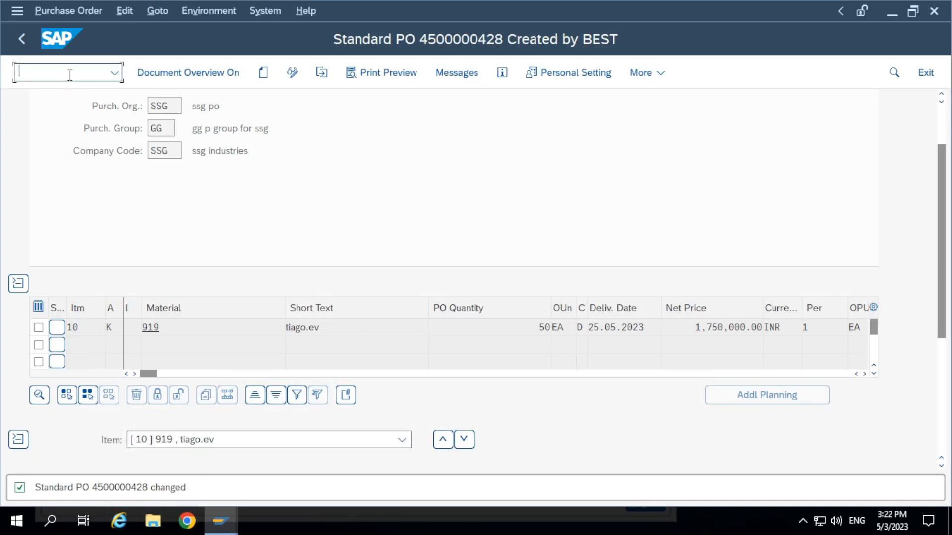
pyautogui.write('/osp01')
pyautogui.press('Return')
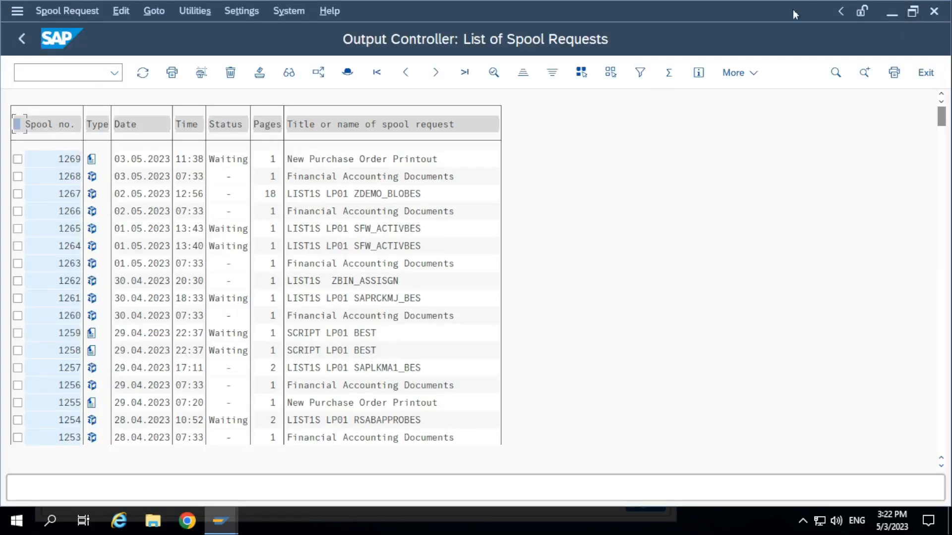
# Display the print contents of the newest New Purchase Order Printout spool request in a maximized window
pyautogui.click(913, 12)
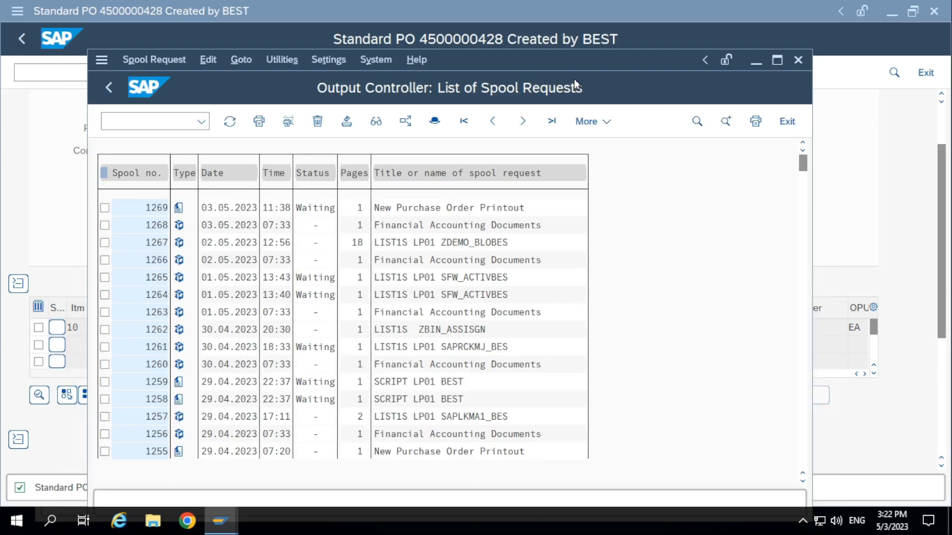
pyautogui.moveTo(574, 79); pyautogui.dragTo(612, 114)
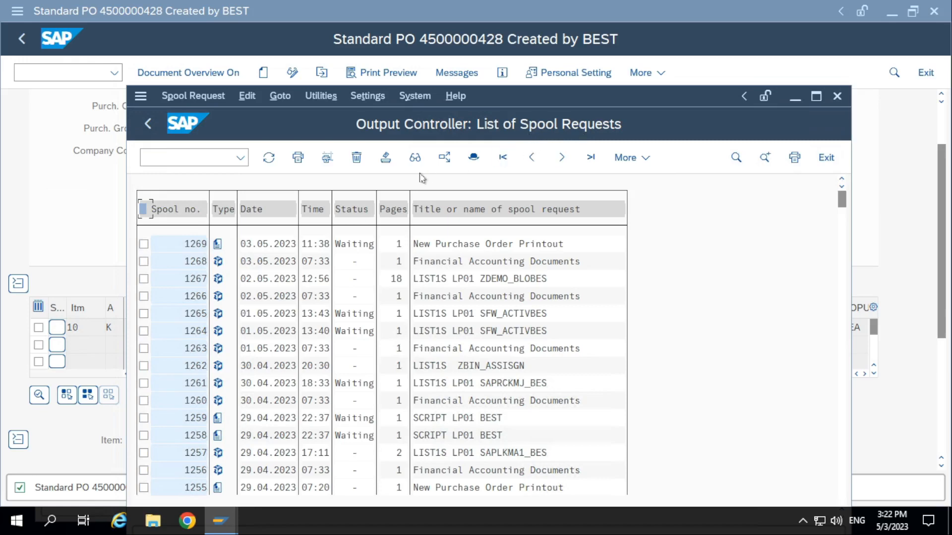
pyautogui.click(478, 244)
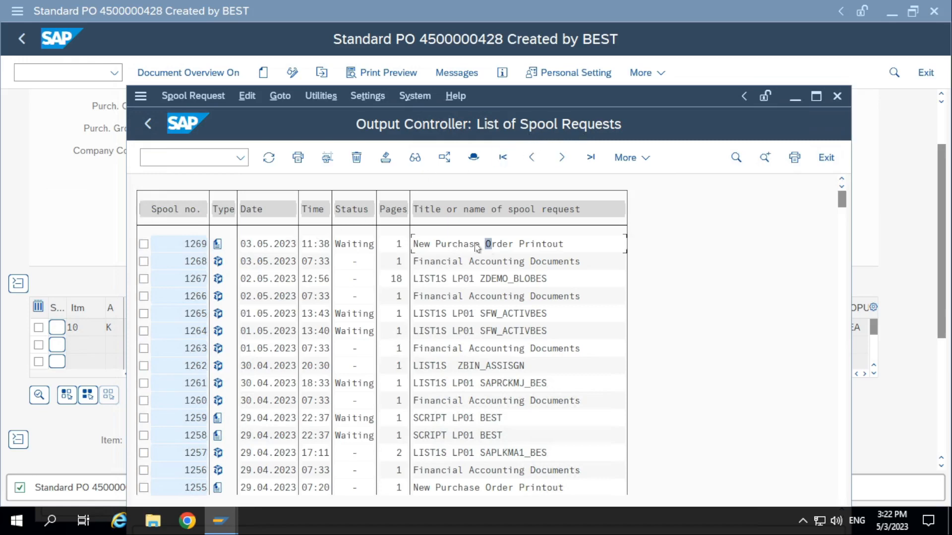
pyautogui.click(221, 248)
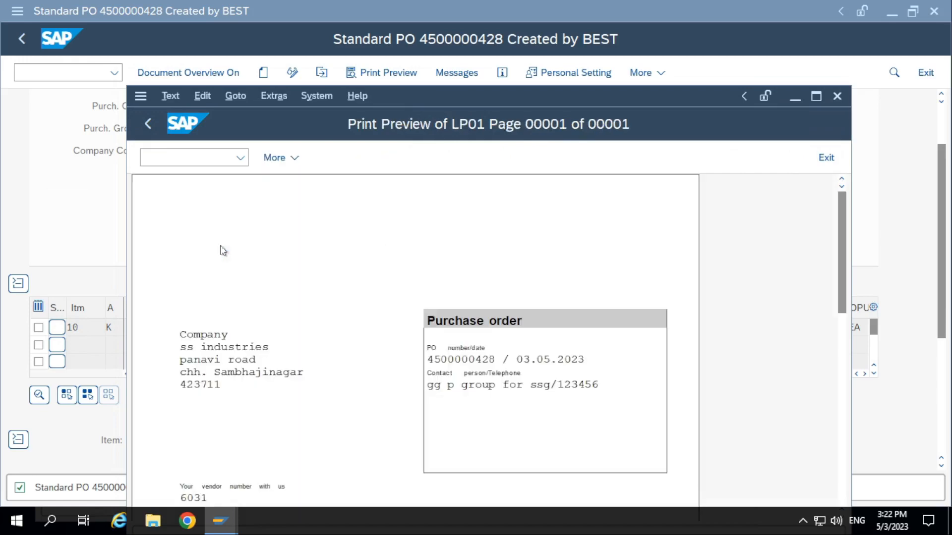
pyautogui.click(814, 96)
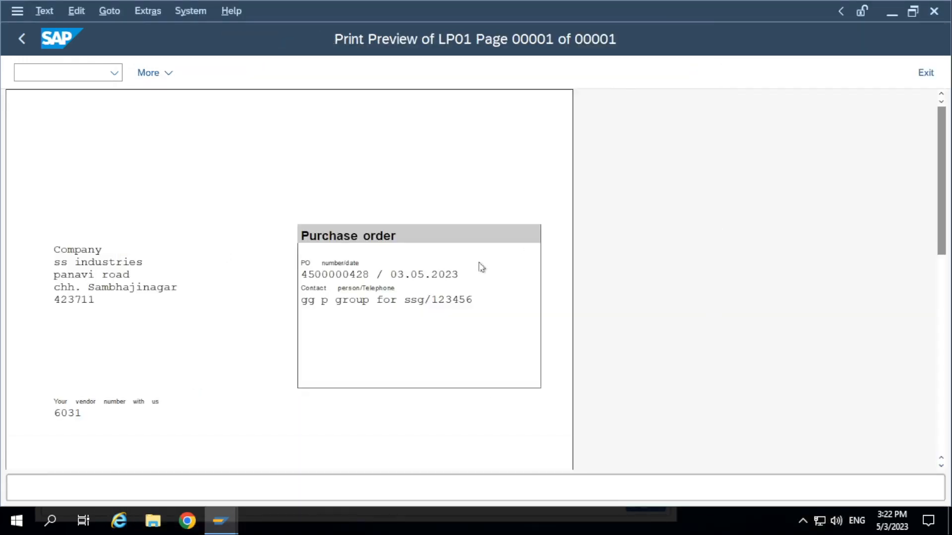
# Examine the purchase order printout's header, vendor, delivery address, item line and net value
pyautogui.scroll(-5, 480, 266)
pyautogui.scroll(-7, 470, 340)
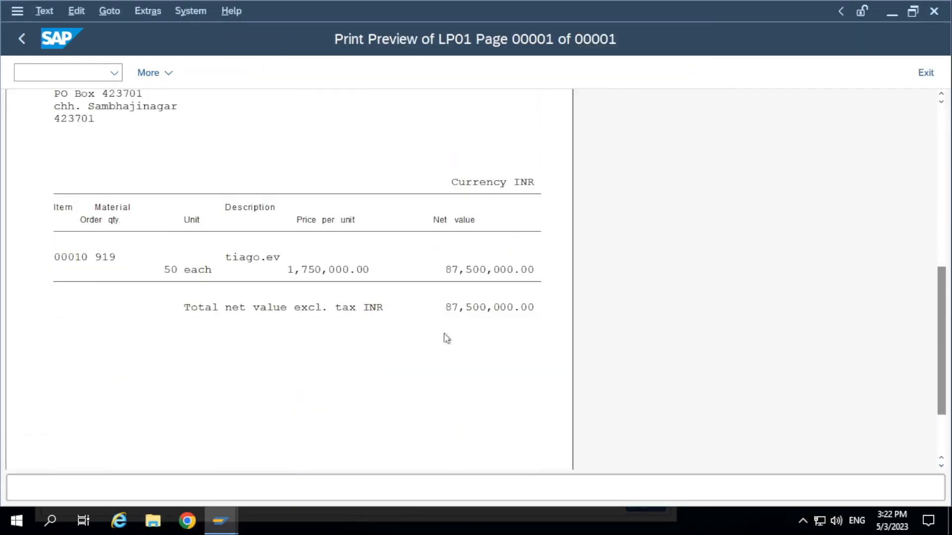
pyautogui.scroll(10, 433, 341)
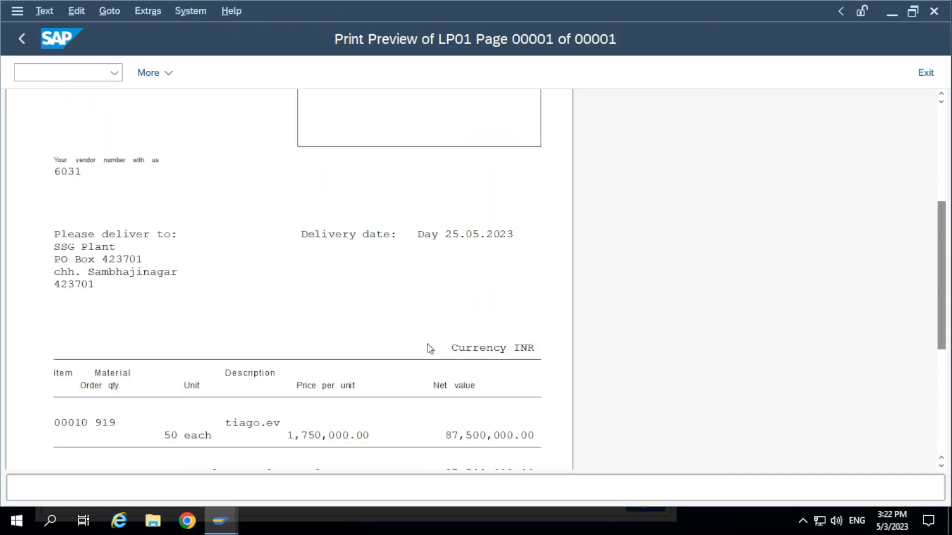
pyautogui.scroll(1, 424, 349)
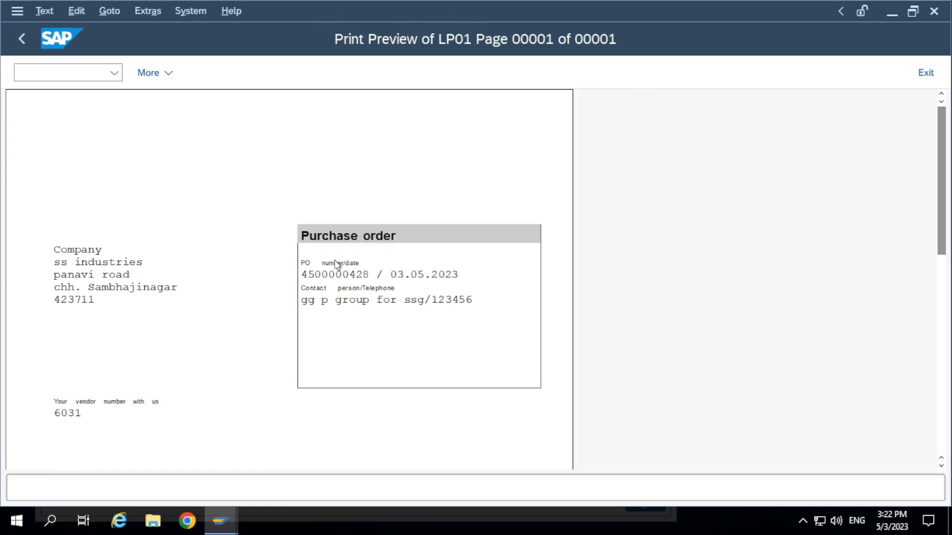
pyautogui.scroll(-6, 401, 260)
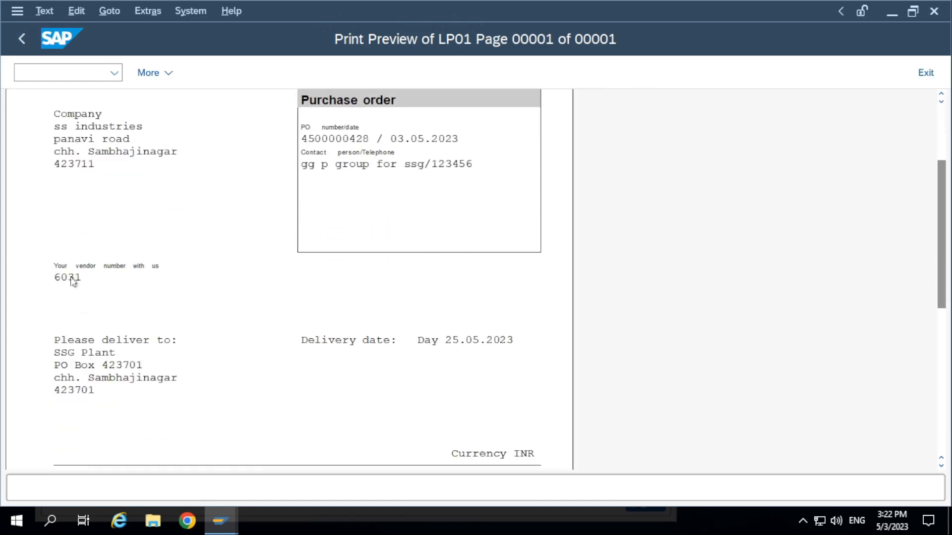
pyautogui.scroll(-6, 123, 307)
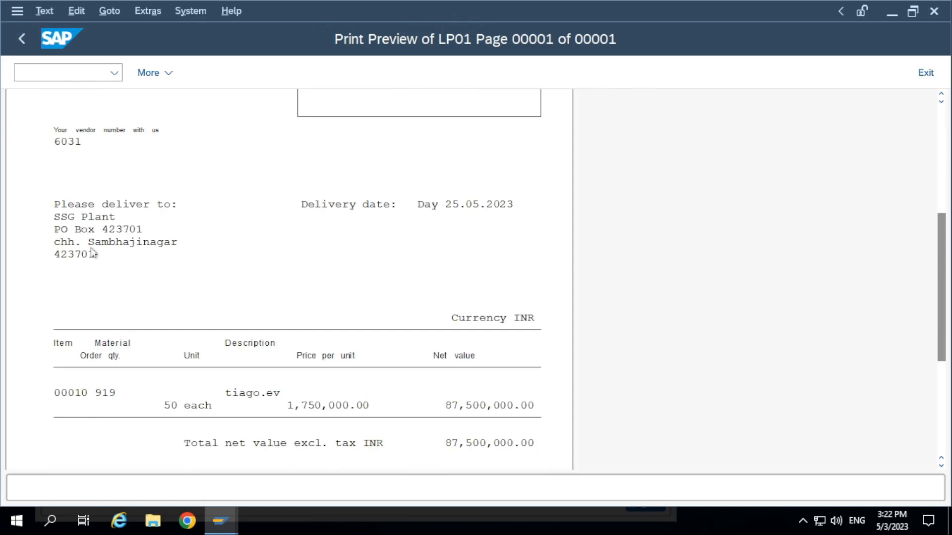
pyautogui.scroll(-3, 483, 213)
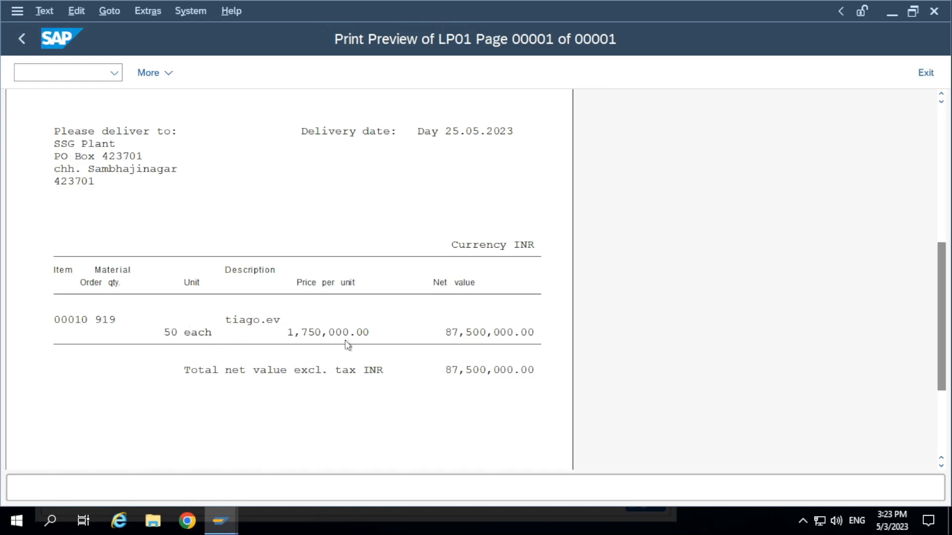
pyautogui.scroll(-4, 480, 354)
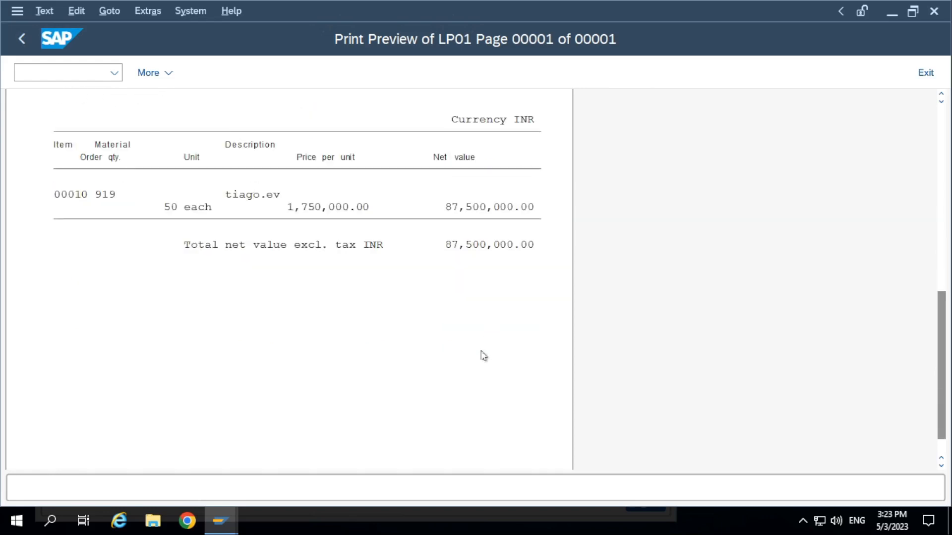
pyautogui.scroll(10, 474, 354)
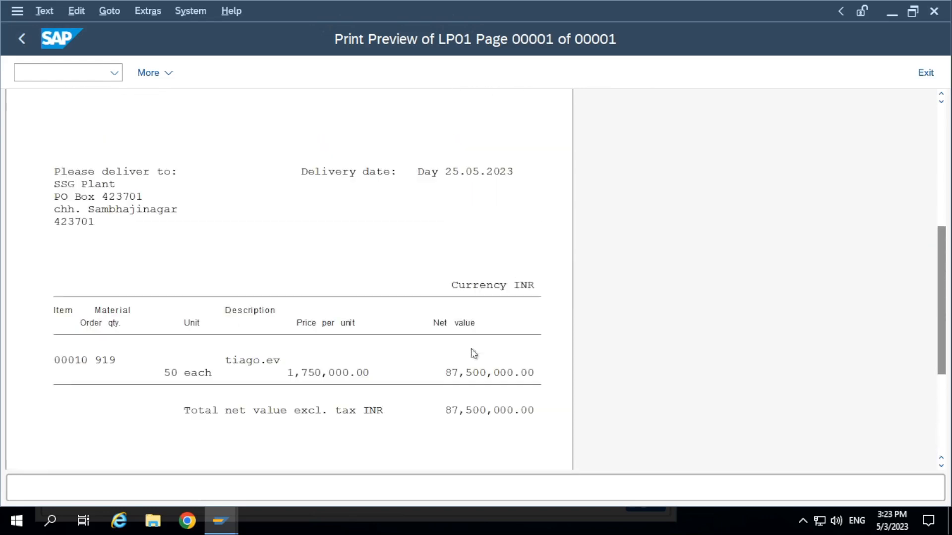
# Review the purchase order printout again from its header to its total net value, and return from the spool list to the purchase order
pyautogui.scroll(3, 340, 276)
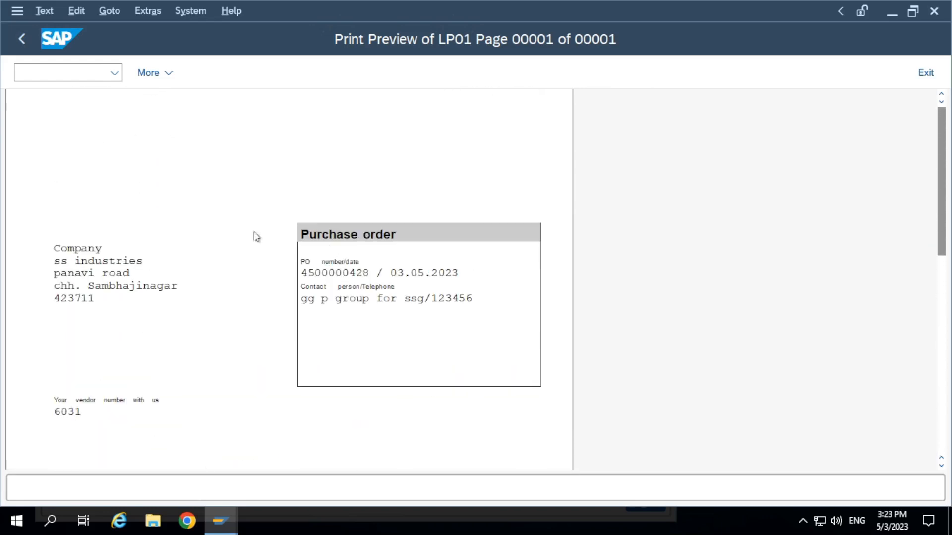
pyautogui.scroll(-7, 410, 247)
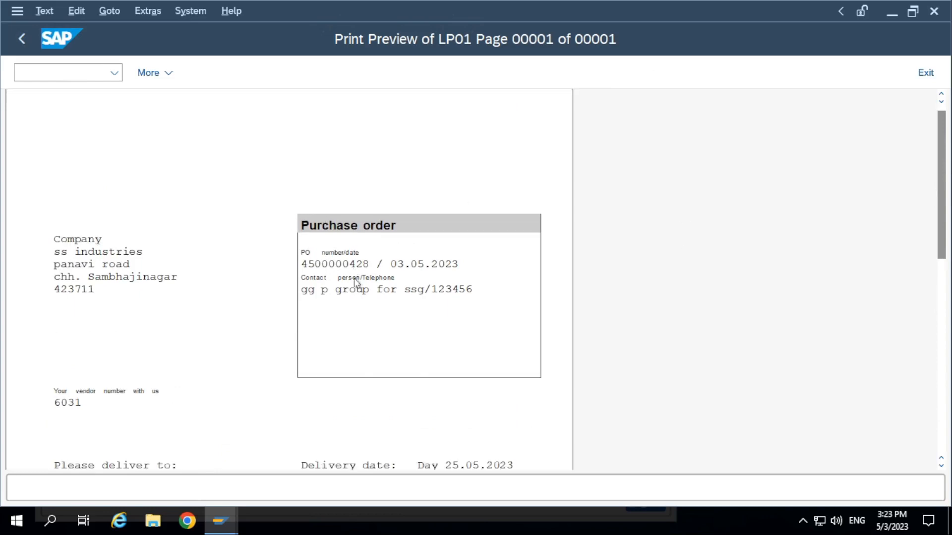
pyautogui.scroll(-3, 367, 303)
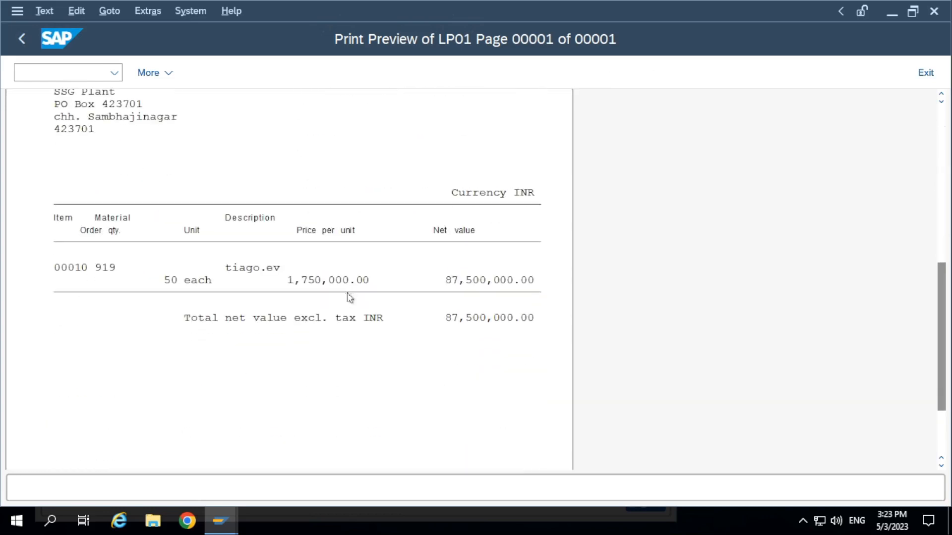
pyautogui.scroll(7, 366, 317)
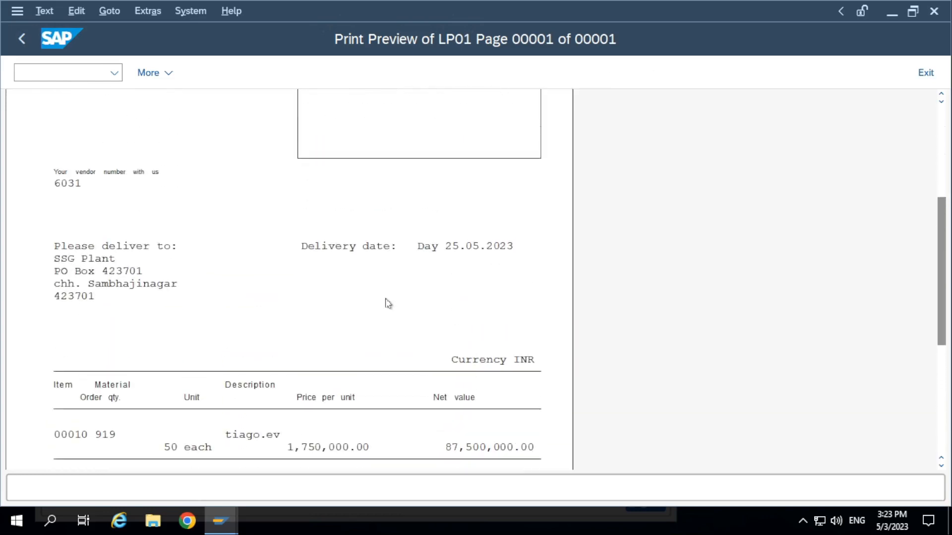
pyautogui.scroll(3, 389, 304)
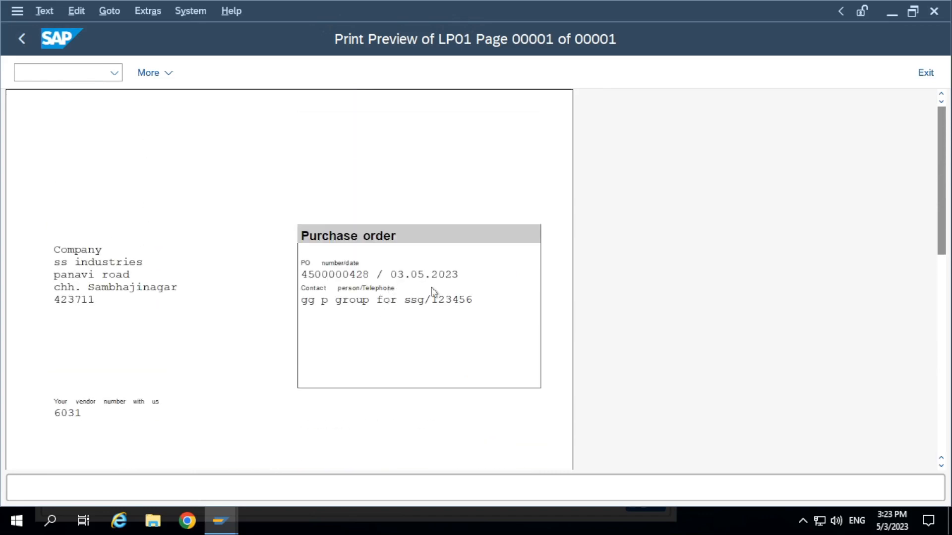
pyautogui.scroll(-2, 407, 269)
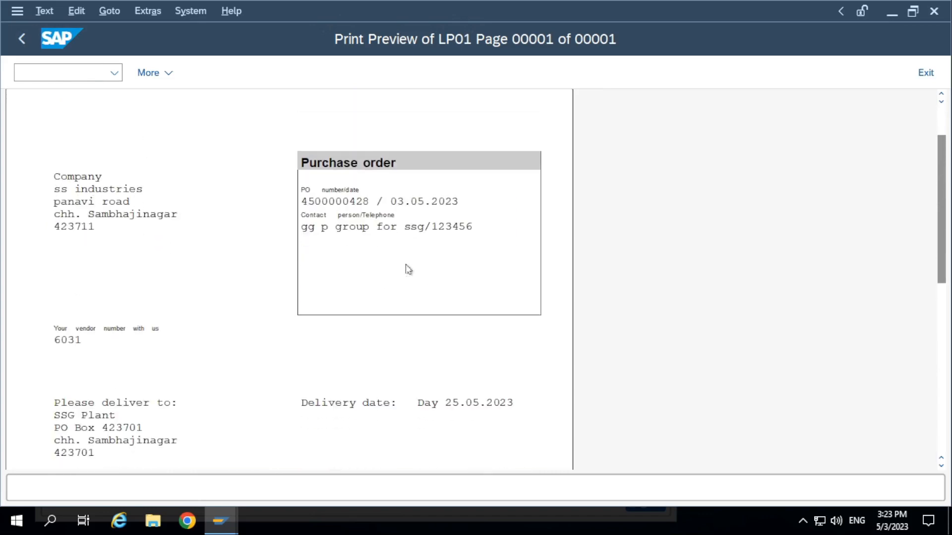
pyautogui.scroll(2, 407, 269)
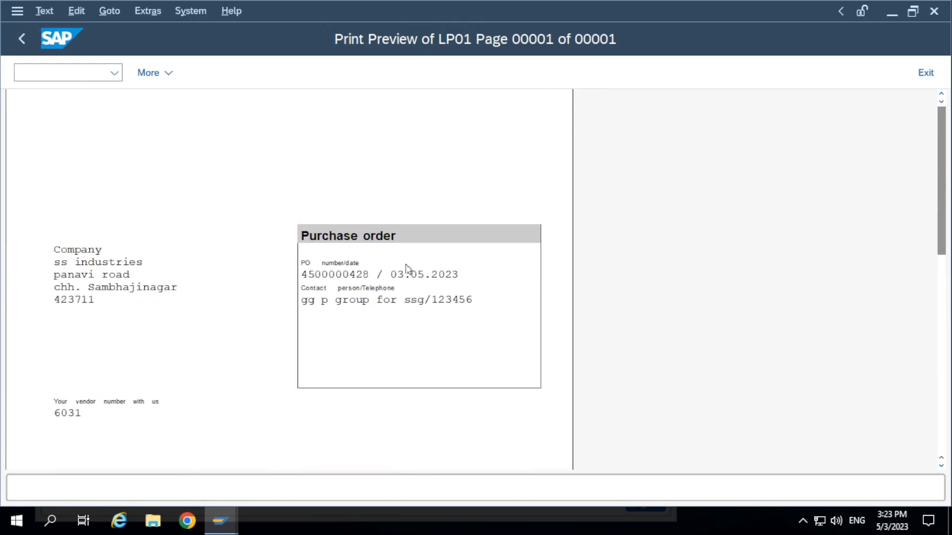
pyautogui.click(22, 37)
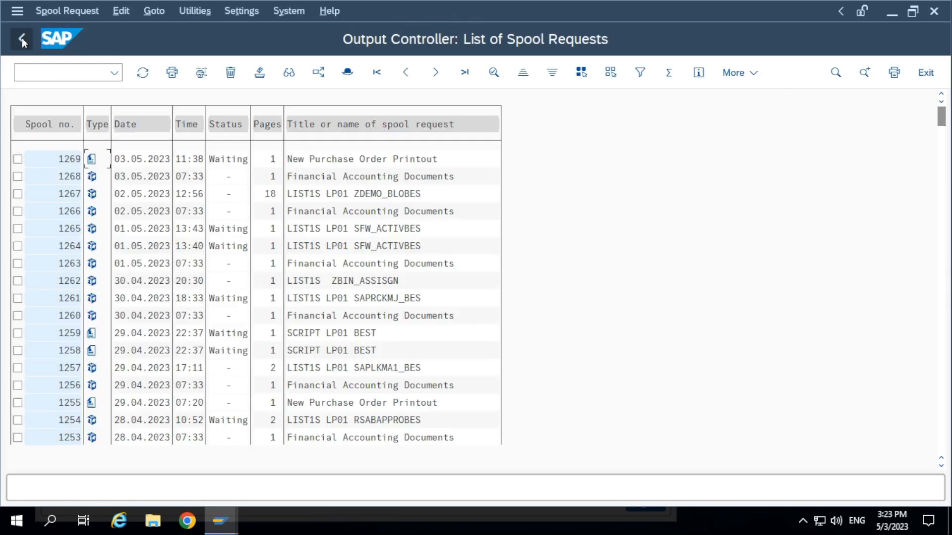
pyautogui.click(22, 40)
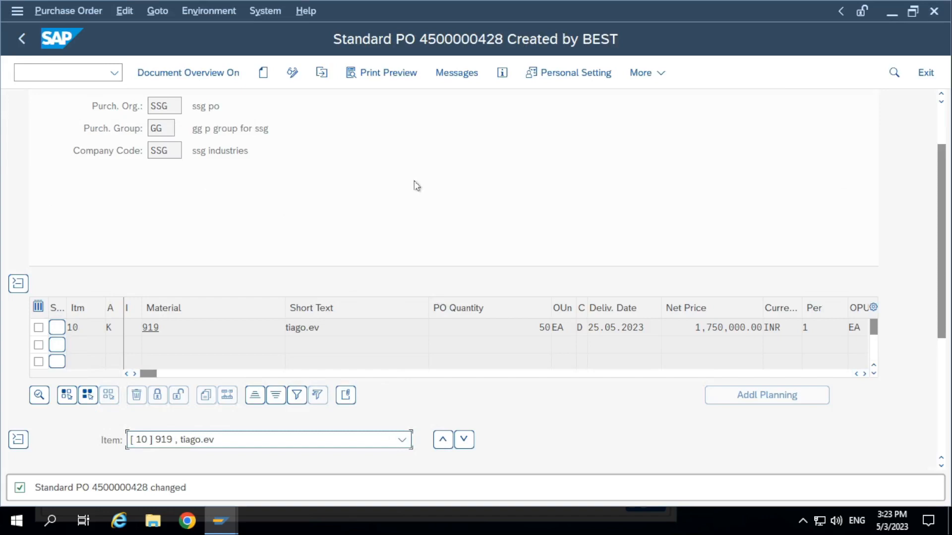
# Restore the remote session to a window and place the SMARTFROMS 09 02 2023.jpg notes over it in a smaller, widened window
pyautogui.moveTo(616, 6)
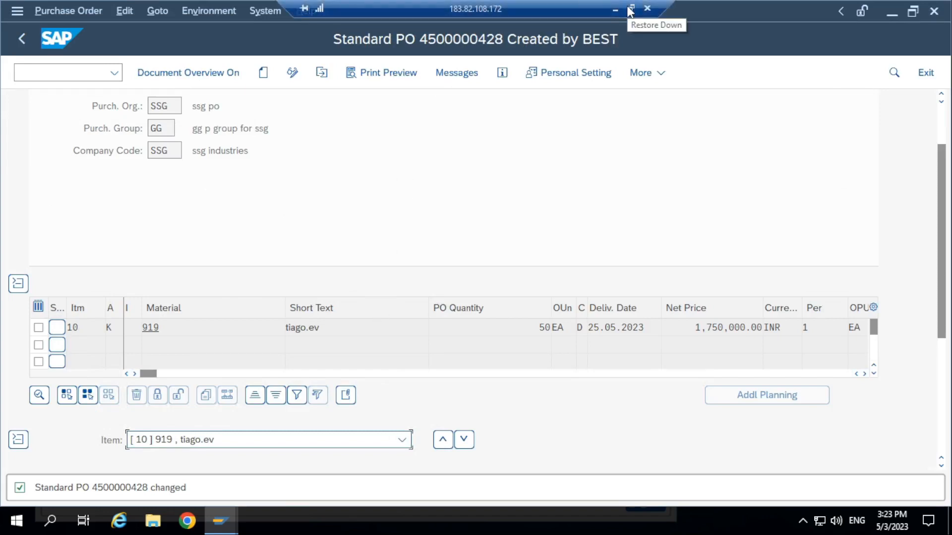
pyautogui.click(630, 10)
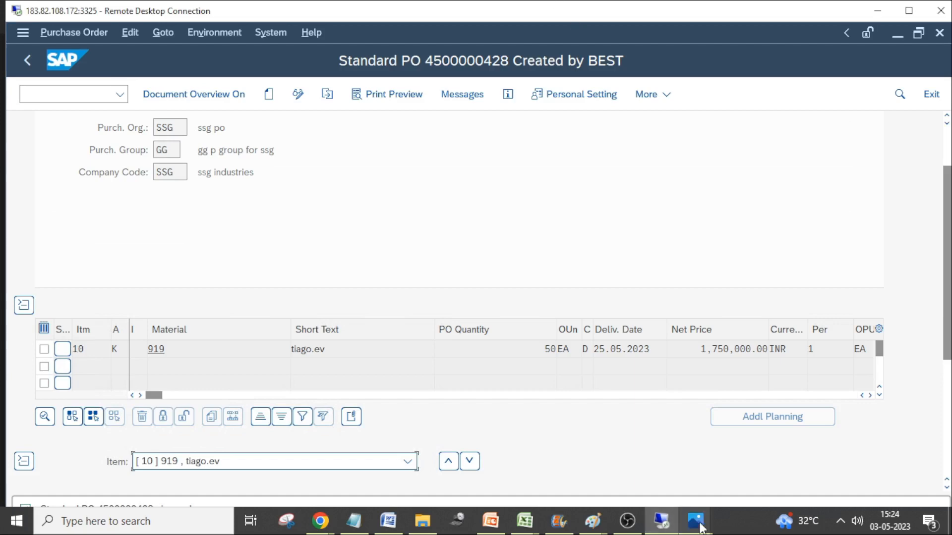
pyautogui.moveTo(700, 528)
pyautogui.click(617, 441)
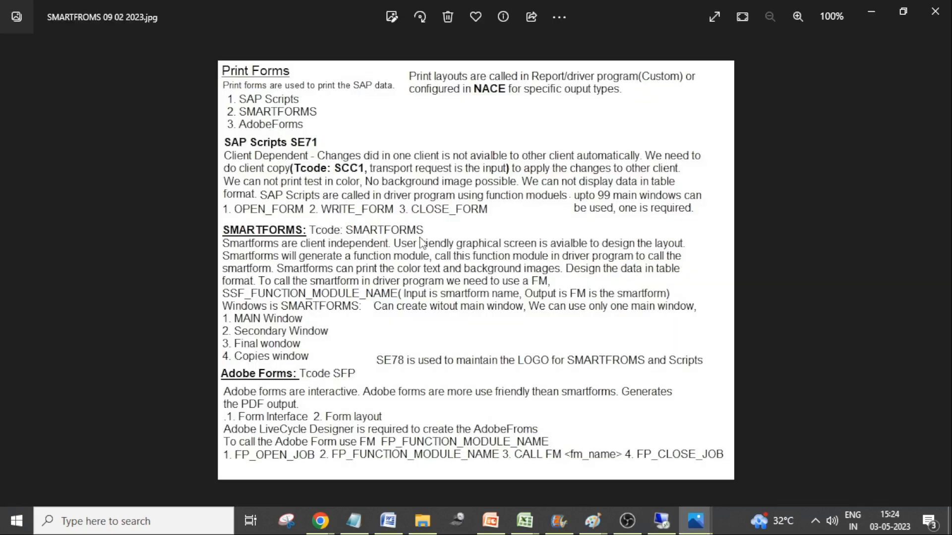
pyautogui.click(901, 20)
pyautogui.moveTo(563, 25); pyautogui.dragTo(403, 102)
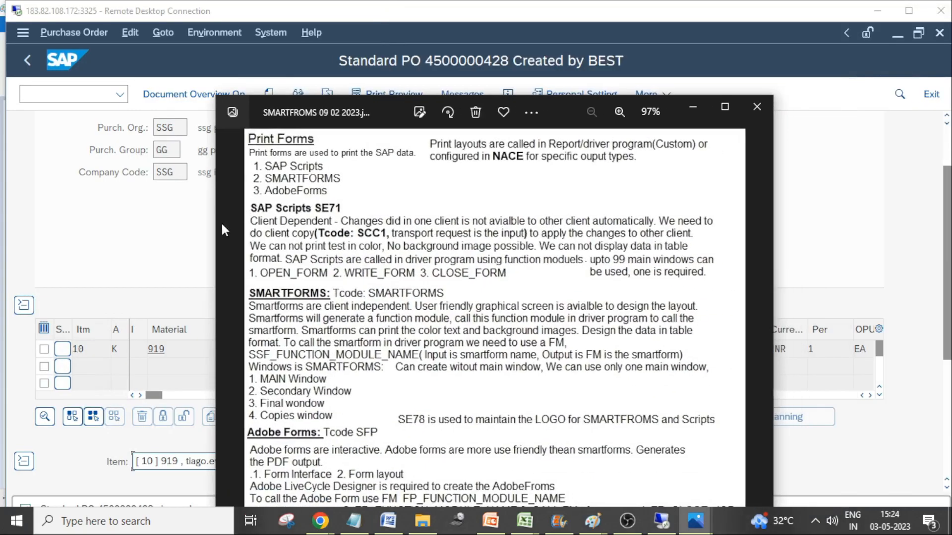
pyautogui.moveTo(214, 221); pyautogui.dragTo(83, 229)
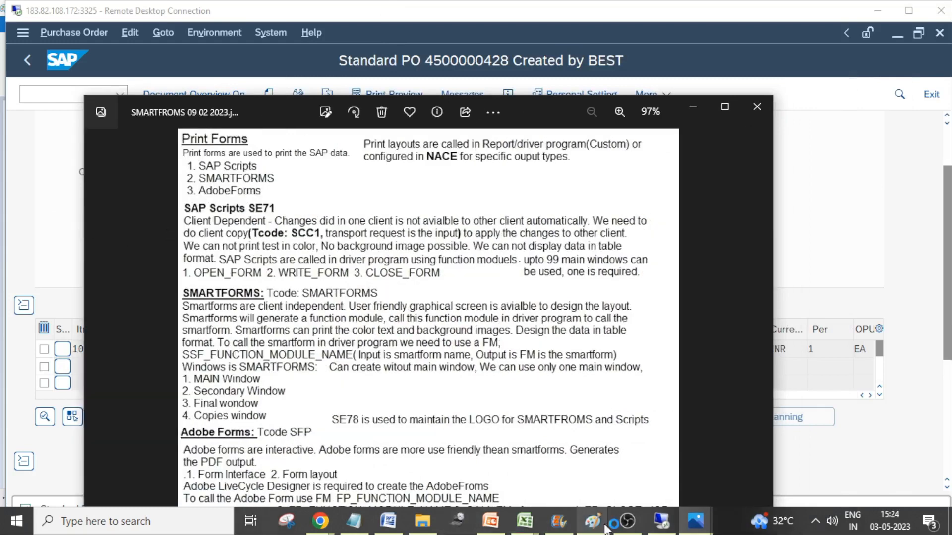
# Return the remote session to full screen and replace the purchase order with the Form Painter using transaction SE71
pyautogui.doubleClick(255, 7)
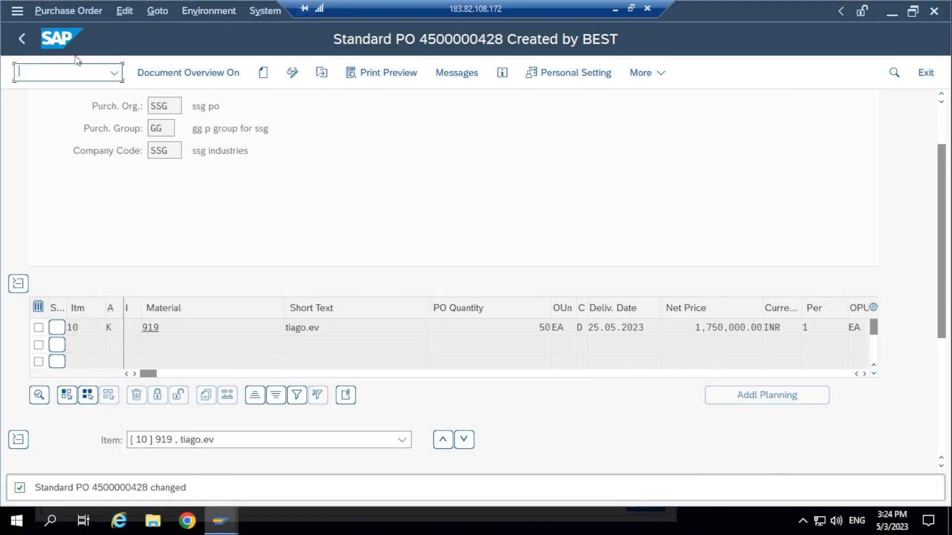
pyautogui.write('/nse71')
pyautogui.press('Return')
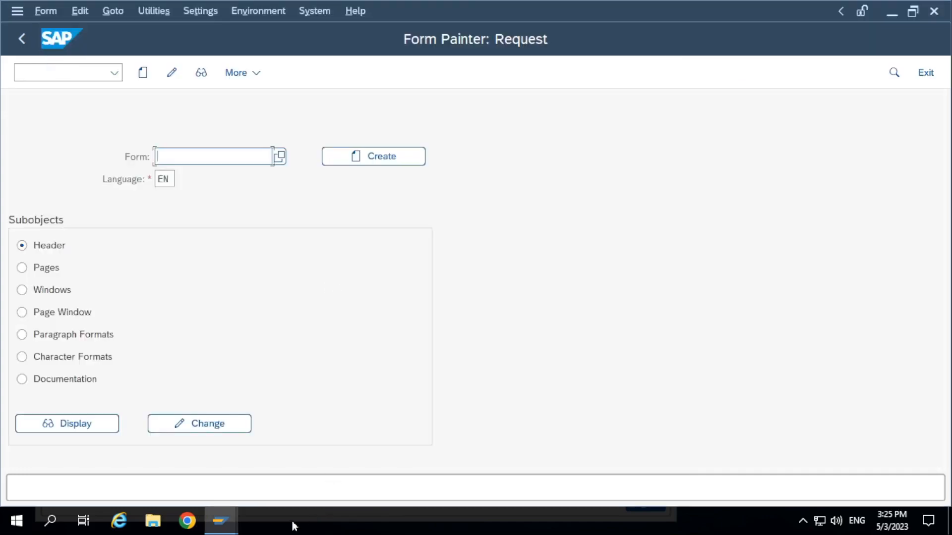
# Consult the SAP Scripts SE71 section of the notes image, and return the remote session to full screen
pyautogui.click(639, 10)
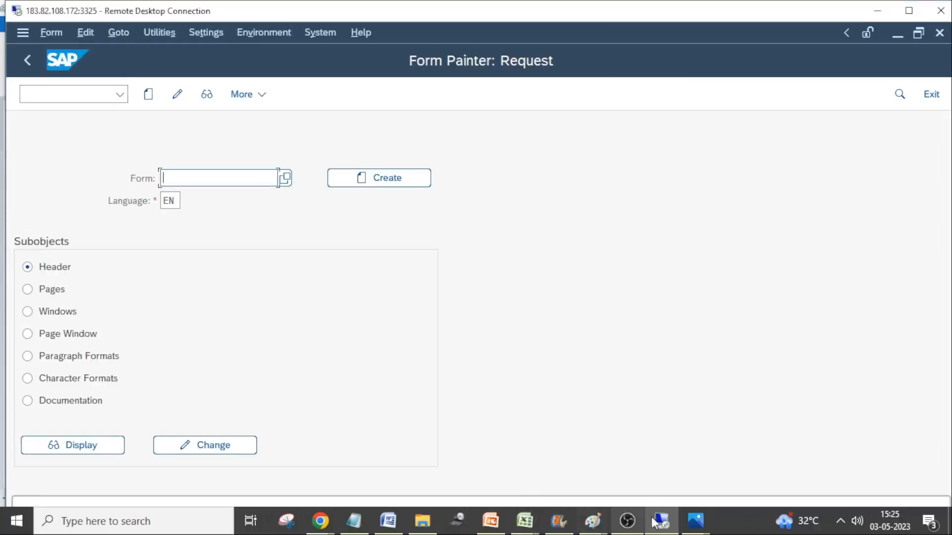
pyautogui.click(695, 520)
pyautogui.click(630, 429)
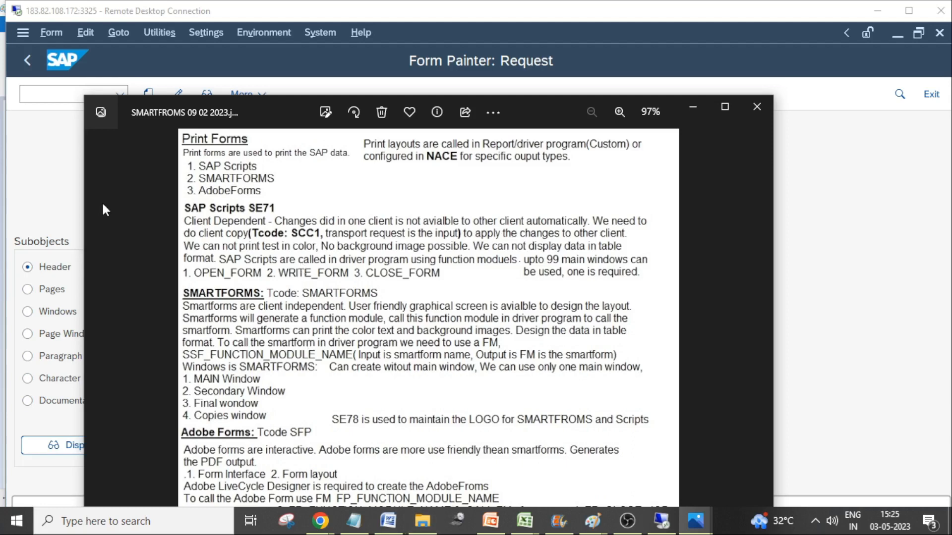
pyautogui.click(696, 13)
pyautogui.doubleClick(695, 13)
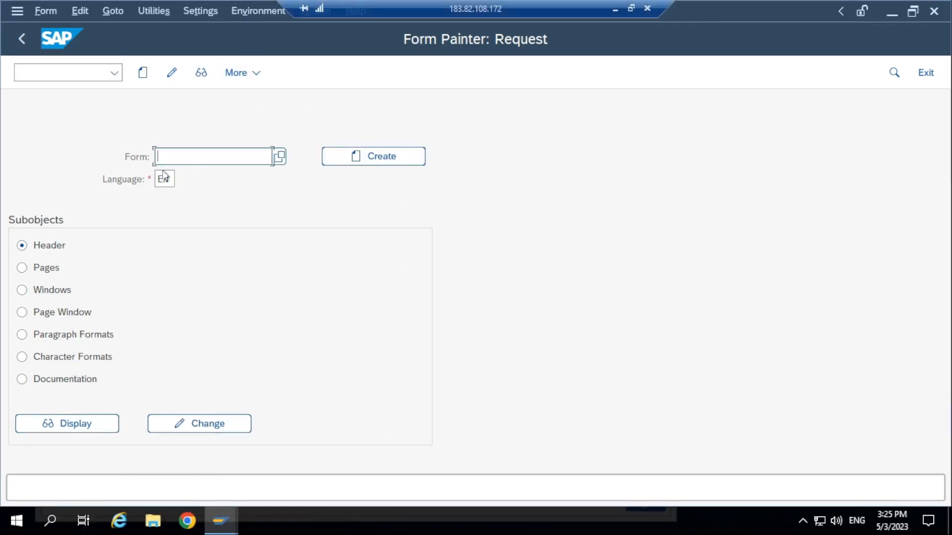
# Restart transaction SE71 from SAP Easy Access and look up SAPscript forms with the pattern Z*
pyautogui.click(22, 39)
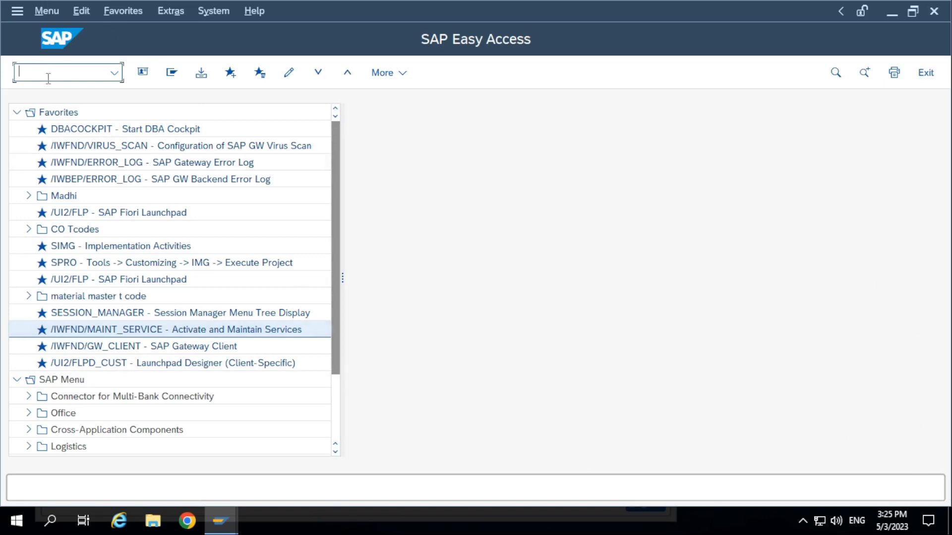
pyautogui.write('se71')
pyautogui.press('Return')
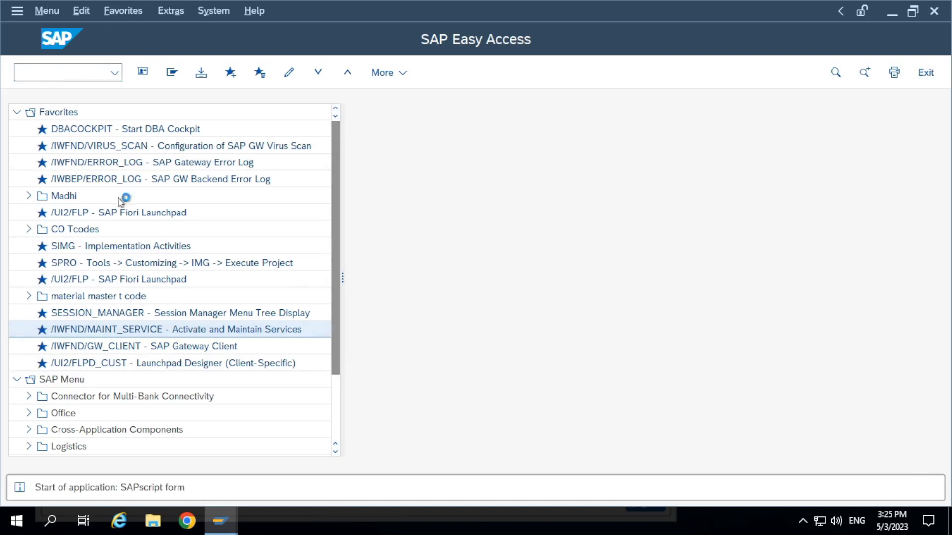
pyautogui.write('Z')
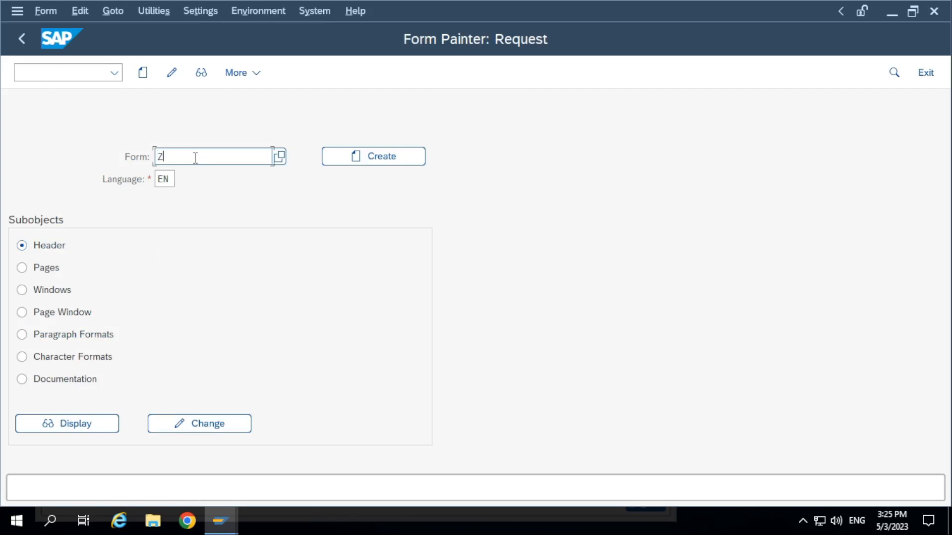
pyautogui.write('*')
pyautogui.press('F4')
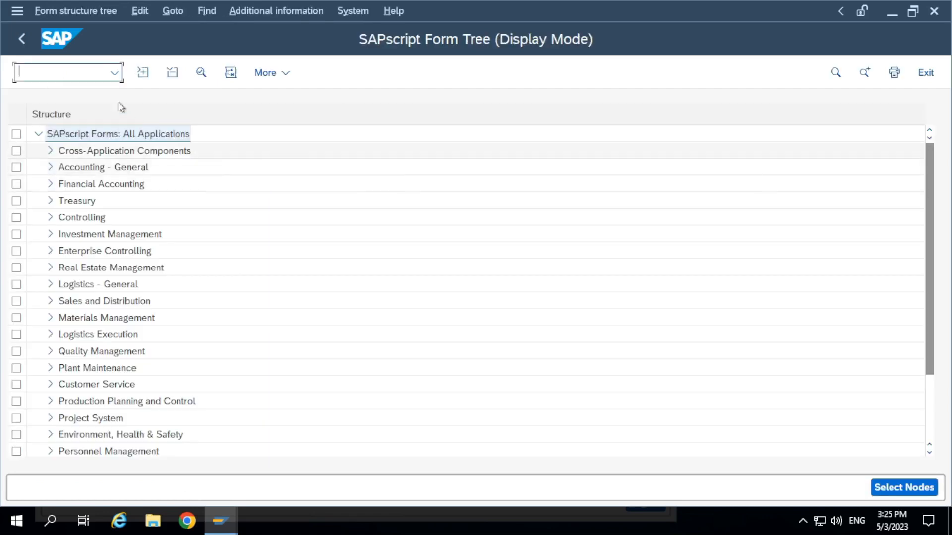
# List the unclassified forms under Cross-Application Components in the SAPscript form tree
pyautogui.click(50, 151)
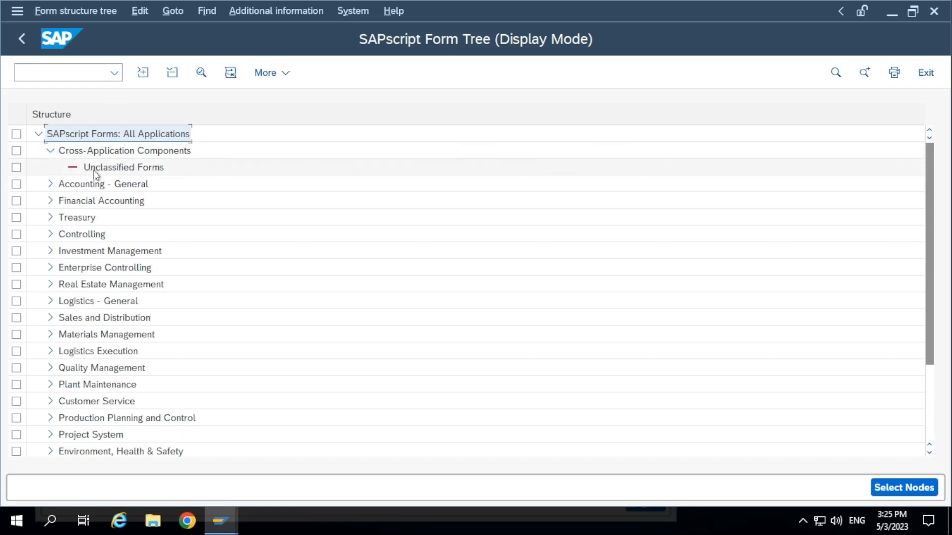
pyautogui.click(97, 171)
pyautogui.doubleClick(97, 171)
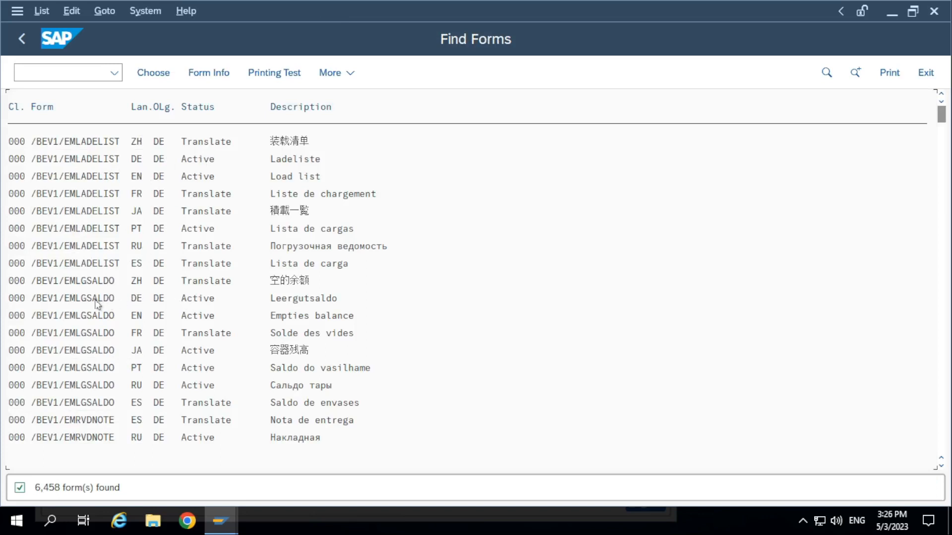
# Return to the Form Painter request and look up forms with the pattern print*
pyautogui.click(22, 39)
pyautogui.click(22, 39)
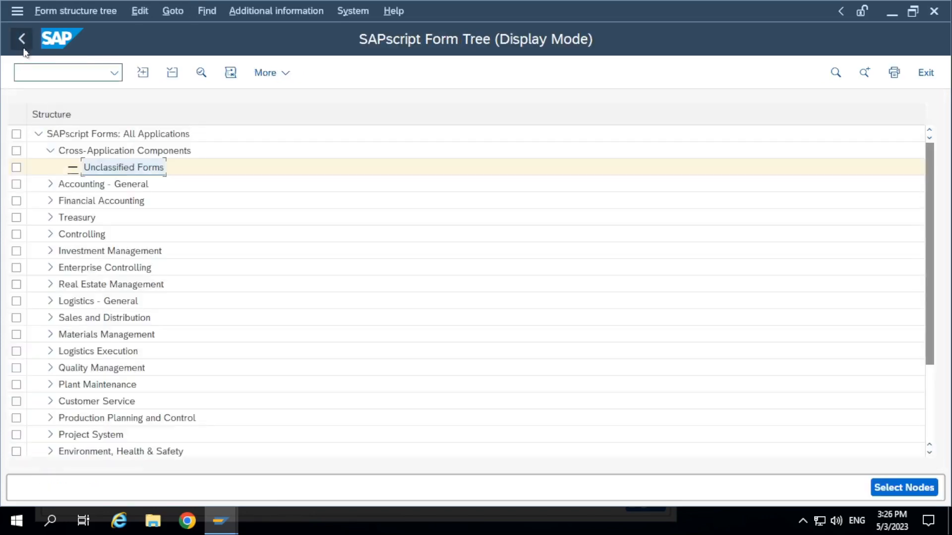
pyautogui.click(197, 158)
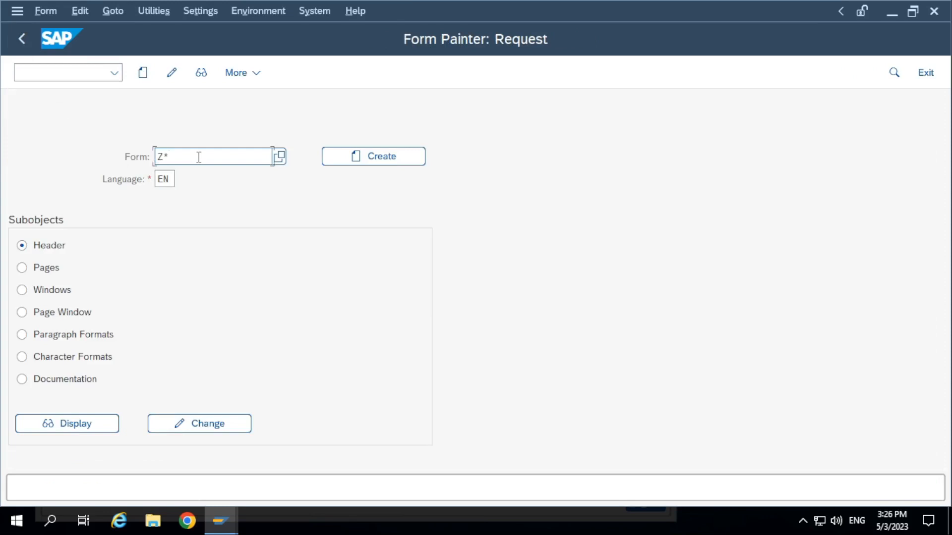
pyautogui.write('print*')
pyautogui.press('Return')
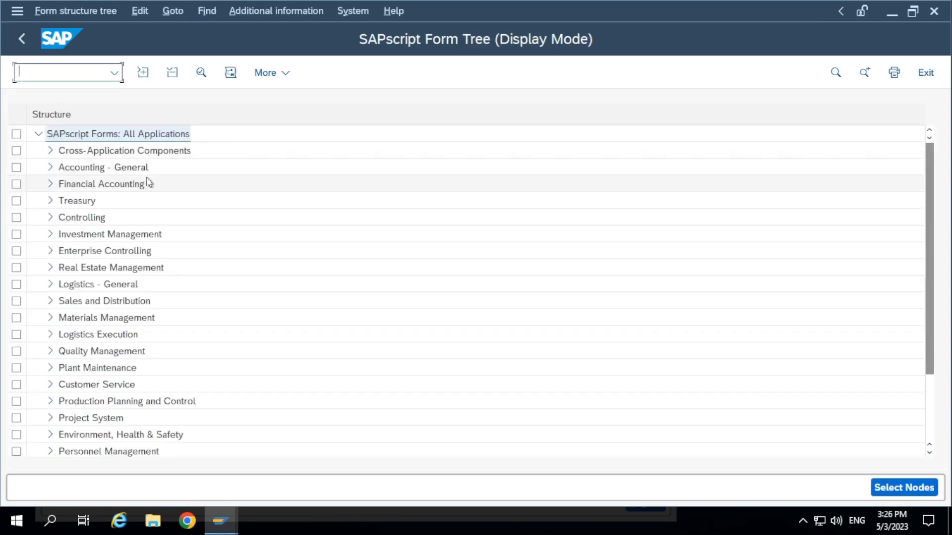
# List the unclassified forms under Accounting - General, browse toward the end of the list past the S_ forms, and return to the form tree
pyautogui.scroll(-5, 63, 401)
pyautogui.scroll(6, 357, 416)
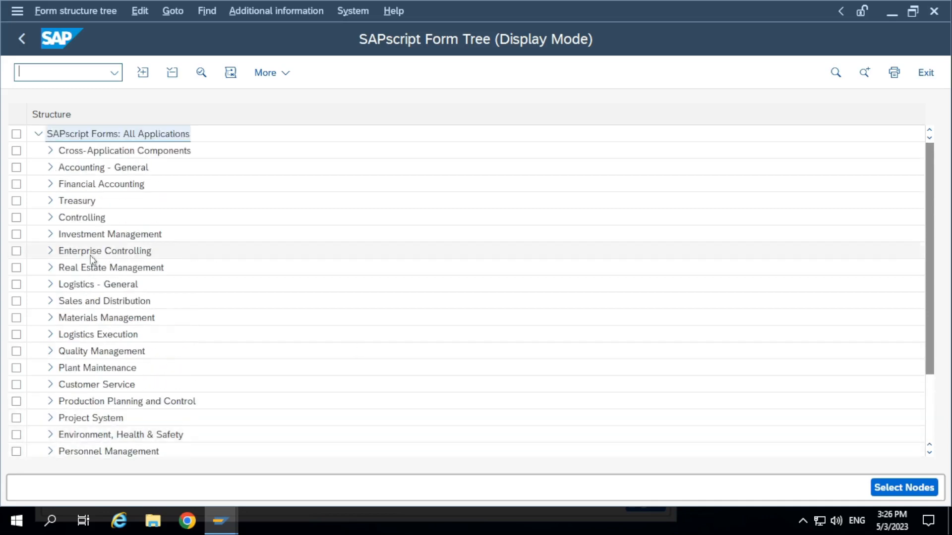
pyautogui.click(50, 167)
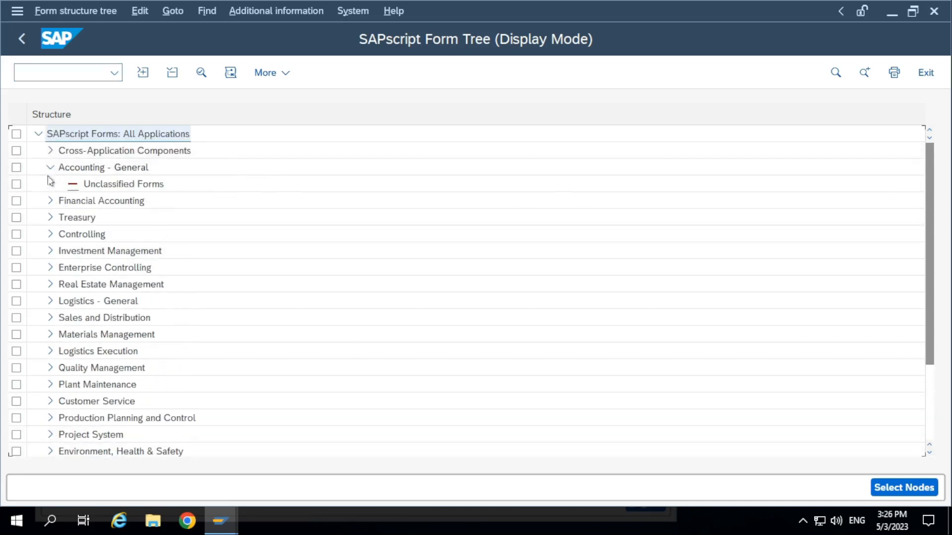
pyautogui.click(83, 188)
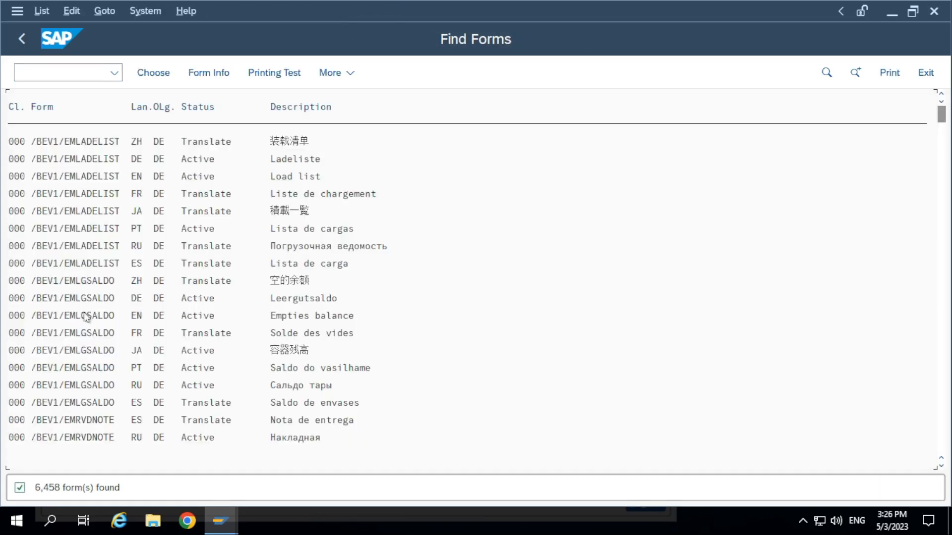
pyautogui.scroll(-1, 130, 333)
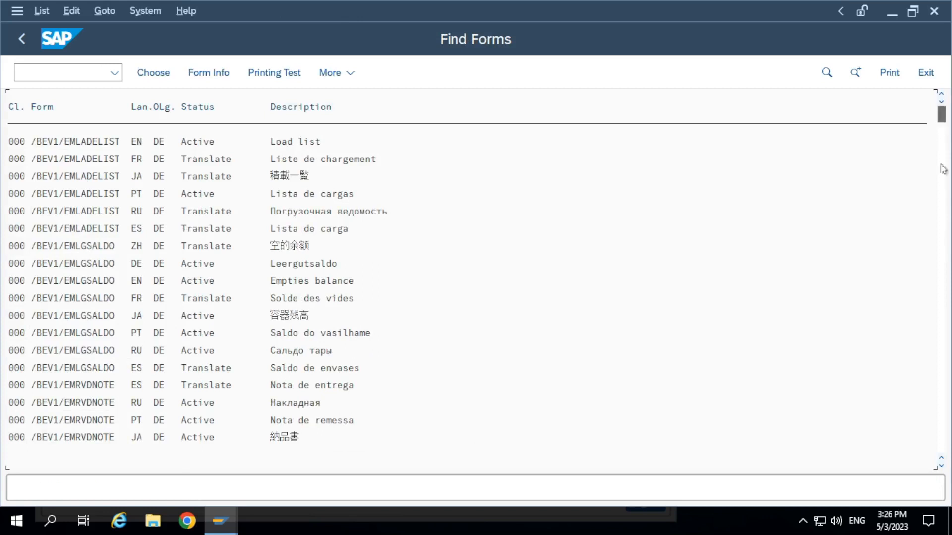
pyautogui.moveTo(942, 119); pyautogui.dragTo(950, 415)
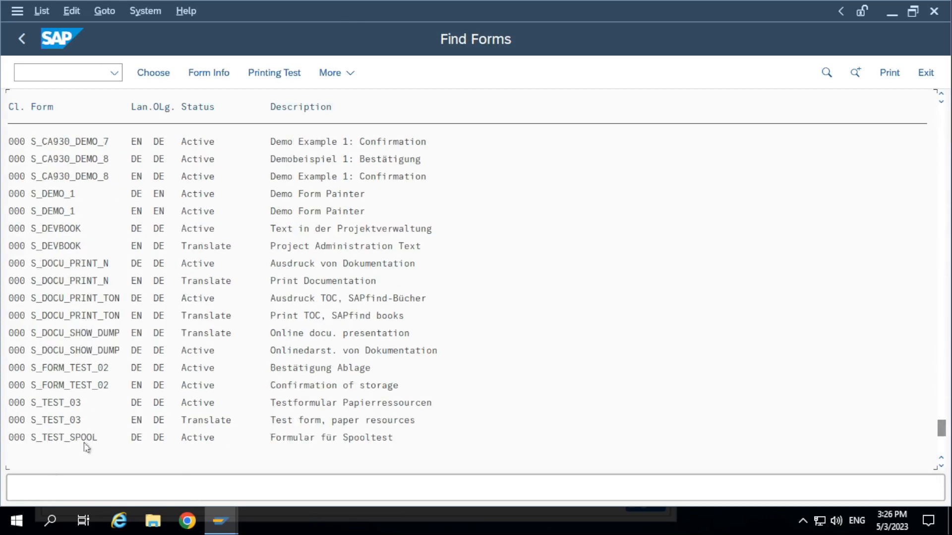
pyautogui.scroll(-5, 87, 447)
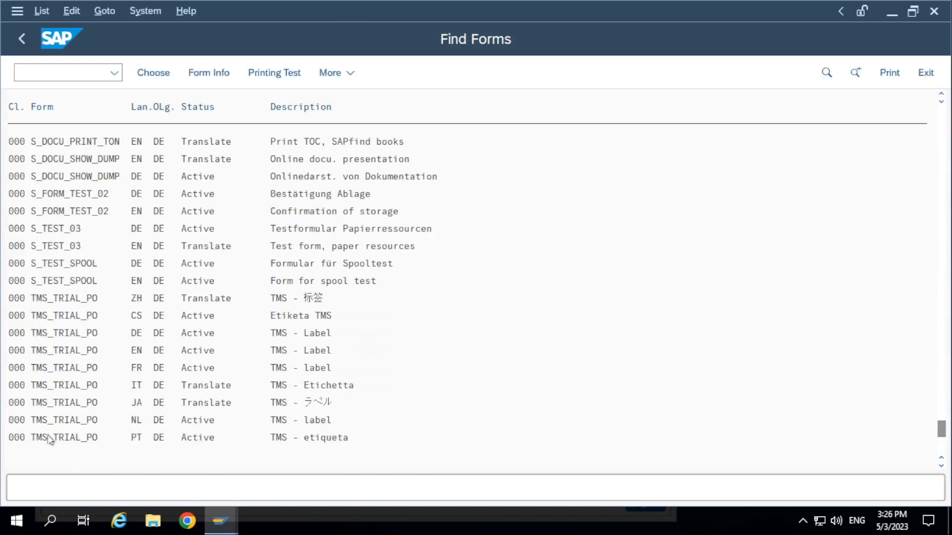
pyautogui.scroll(-5, 50, 439)
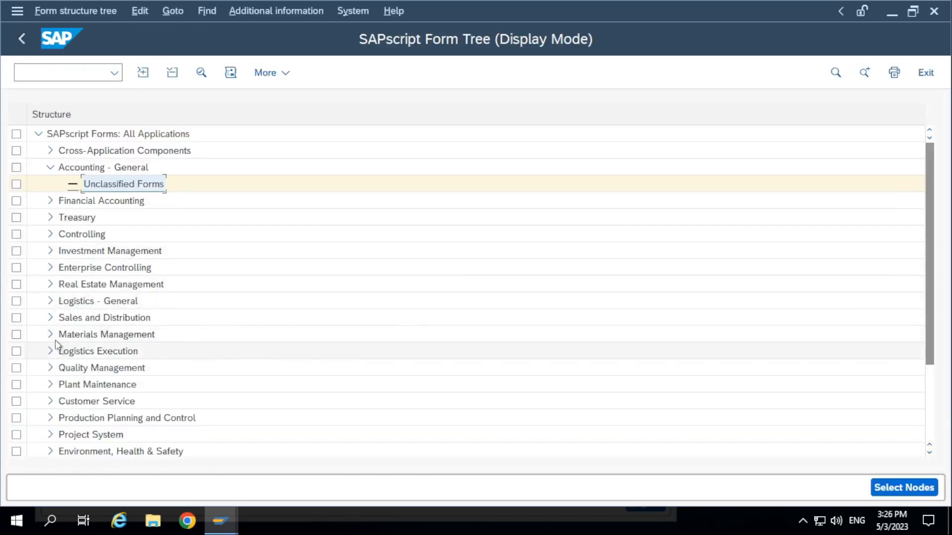
# Choose the Invoice/Tax Invoice Thailand form from the billing documents under Sales and Distribution in the SAPscript form tree
pyautogui.click(50, 318)
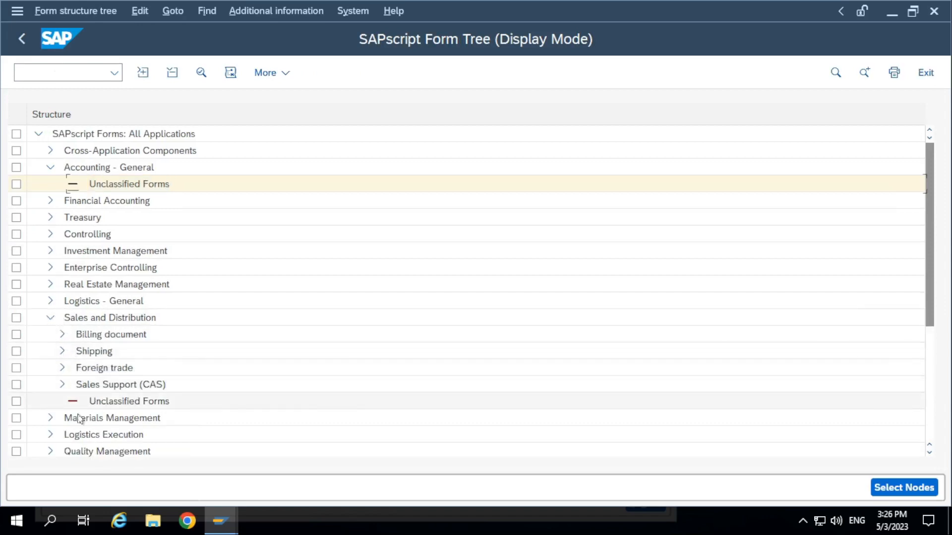
pyautogui.click(57, 337)
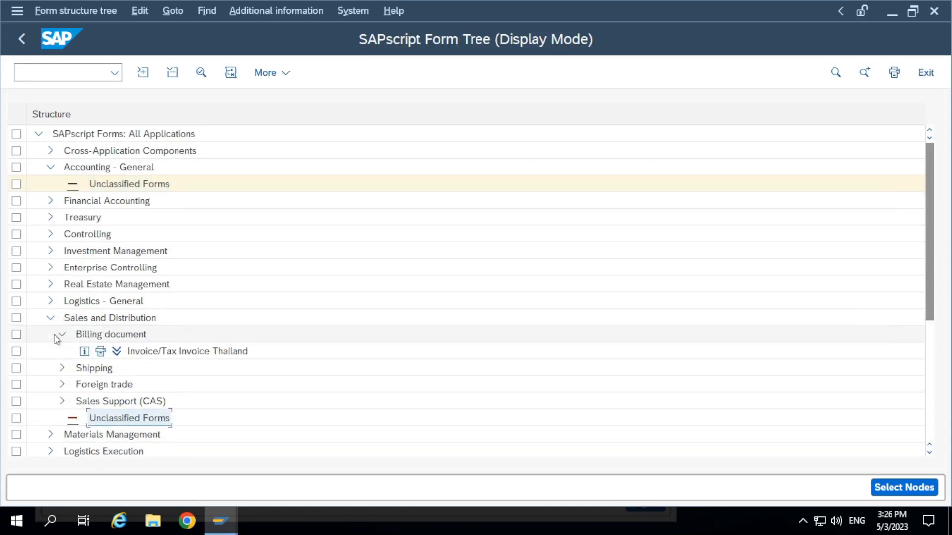
pyautogui.click(138, 353)
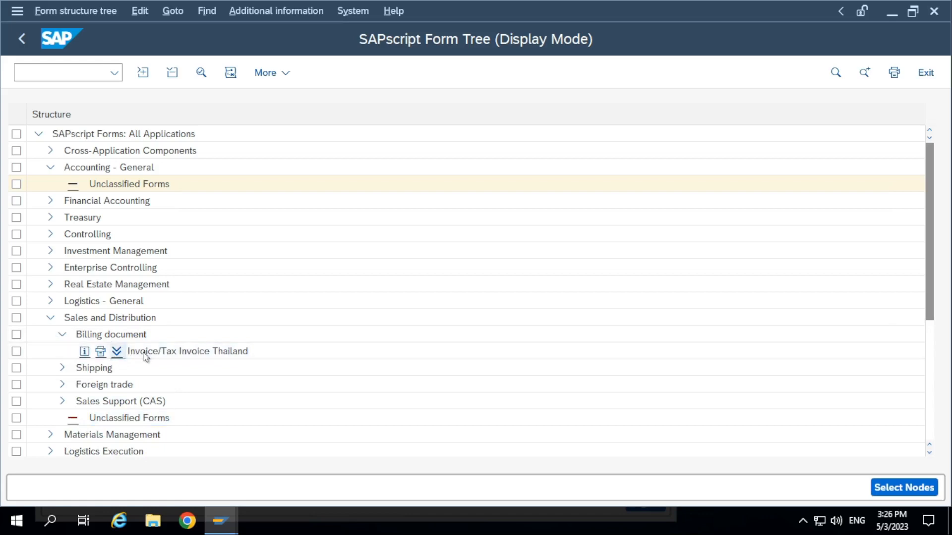
pyautogui.doubleClick(143, 354)
pyautogui.doubleClick(230, 149)
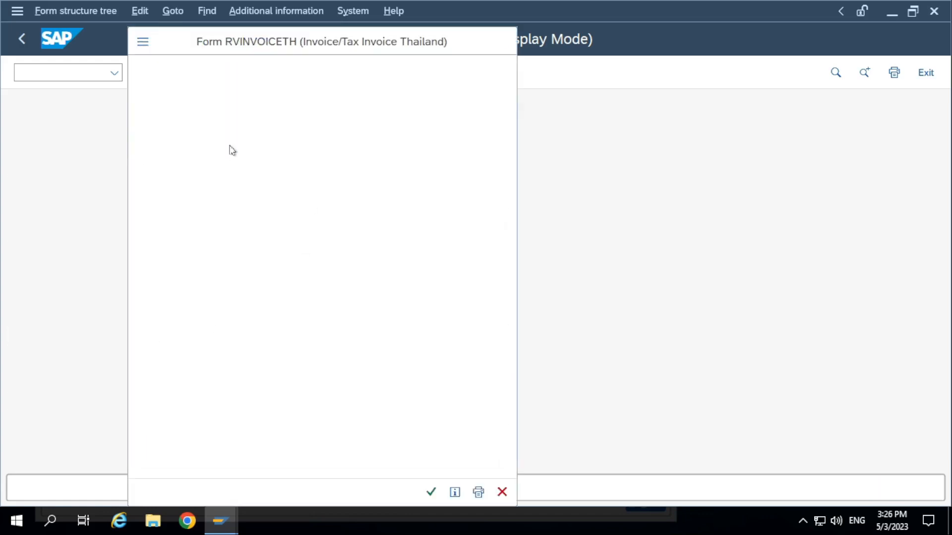
# Display the header of form RVINVOICETH in language EN and review its administrative data and language attributes
pyautogui.click(85, 423)
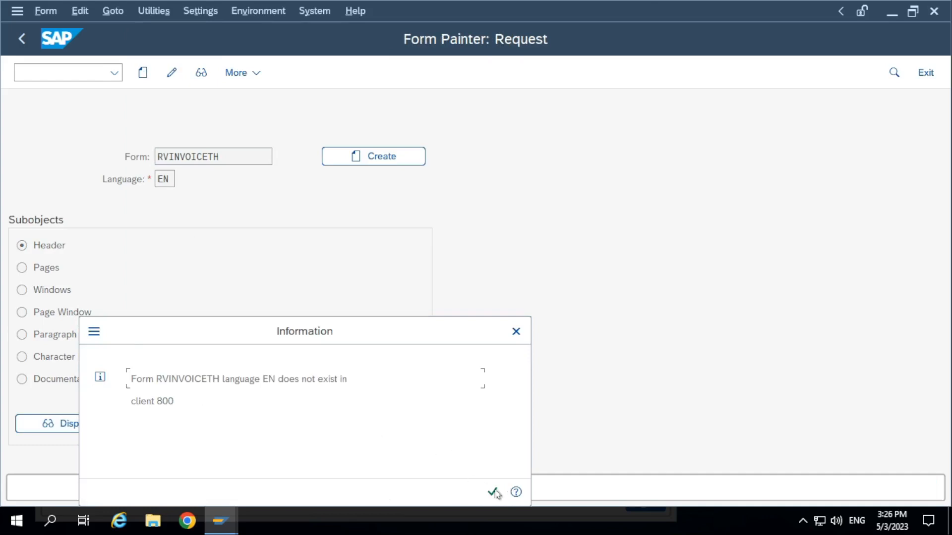
pyautogui.click(493, 492)
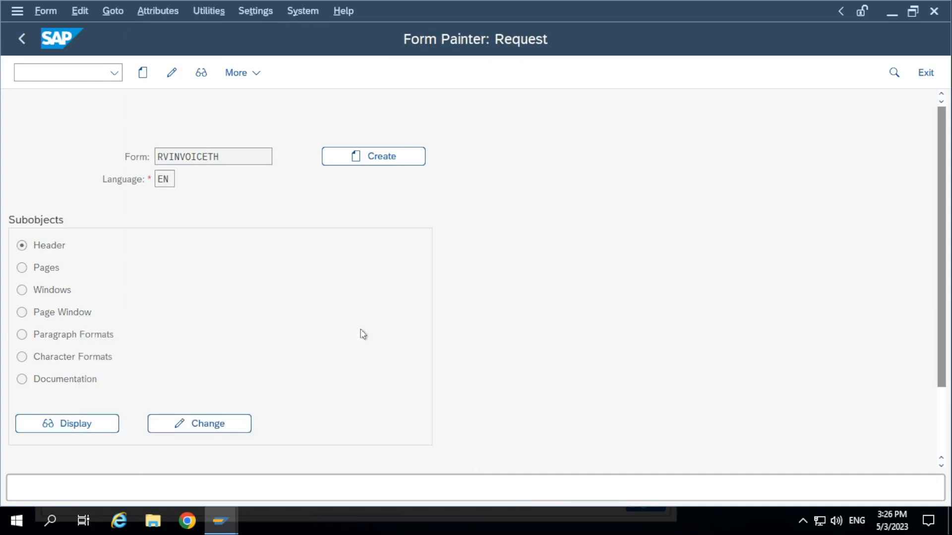
pyautogui.scroll(-1, 284, 362)
pyautogui.scroll(1, 284, 361)
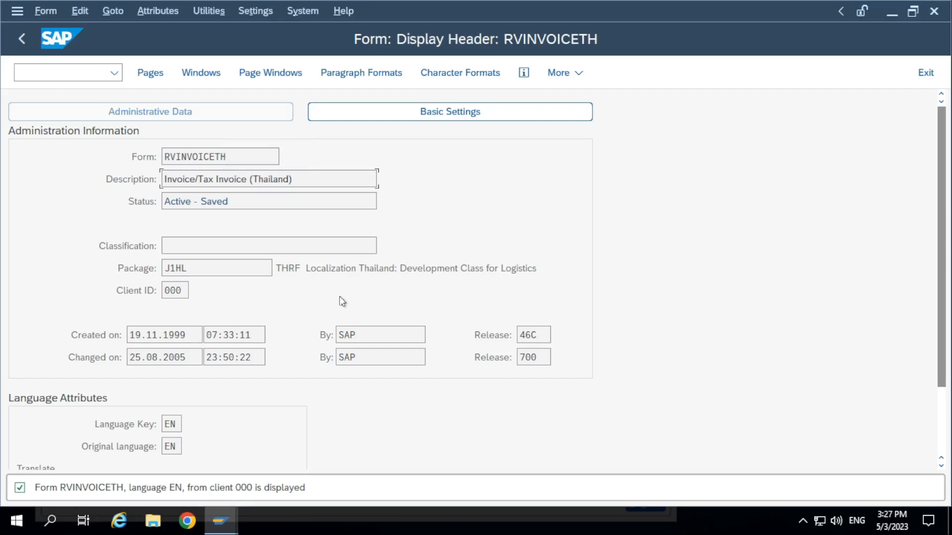
# Leave the full-screen remote session and switch to the SMARTFROMS 09 02 2023 notes image in Photos
pyautogui.click(631, 7)
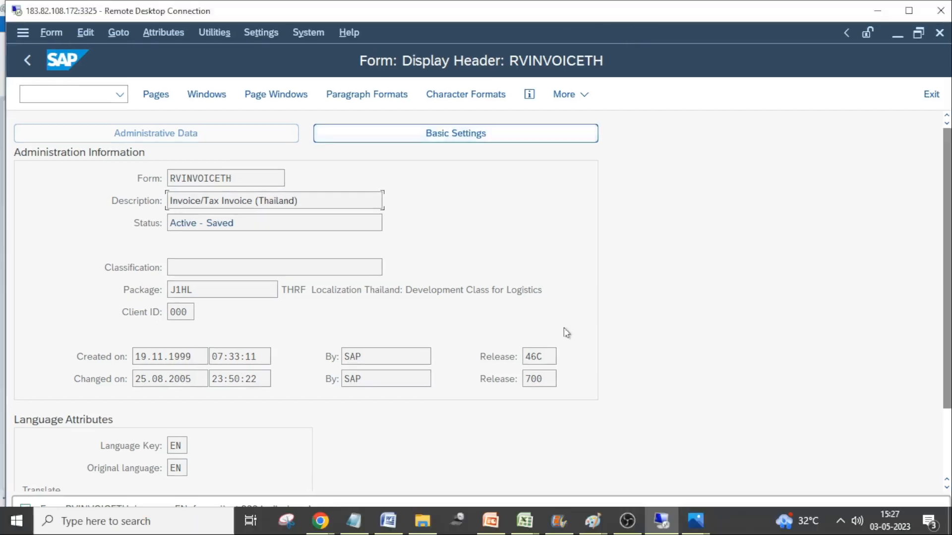
pyautogui.moveTo(693, 523)
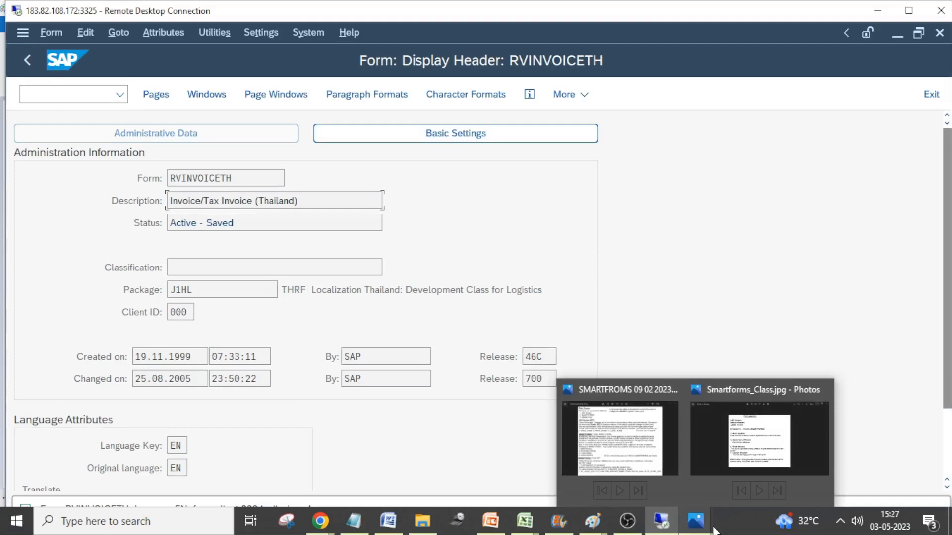
pyautogui.click(644, 440)
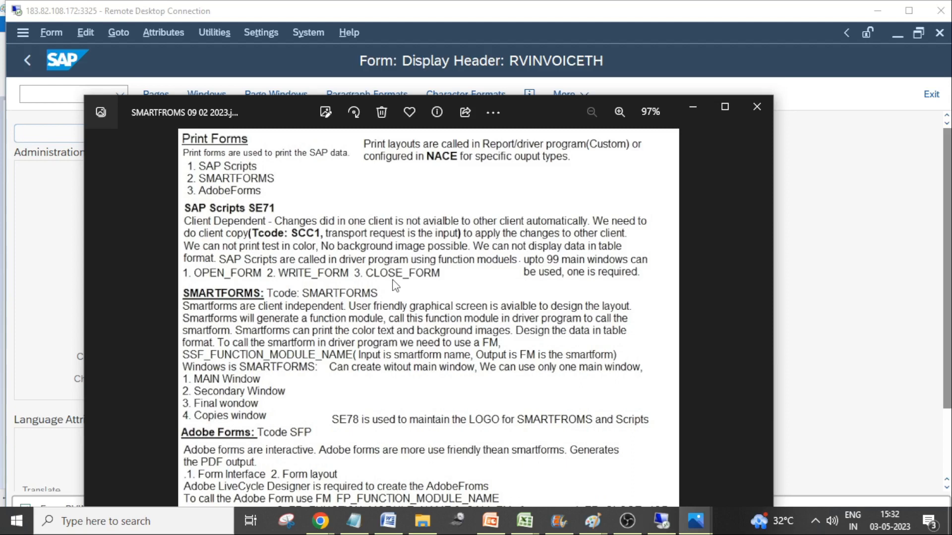
# Return to the remote SAP session in full screen and bring up the list of spool requests
pyautogui.click(662, 521)
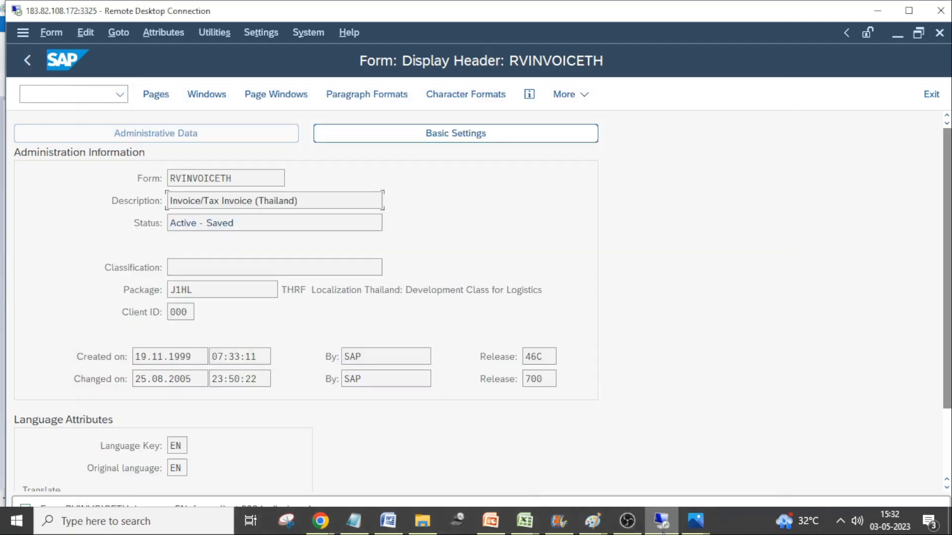
pyautogui.click(62, 99)
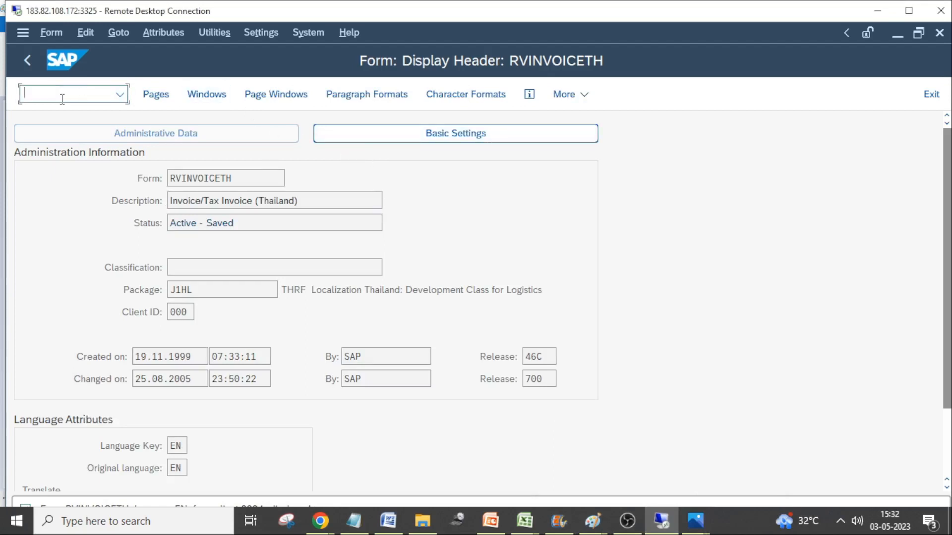
pyautogui.doubleClick(424, 11)
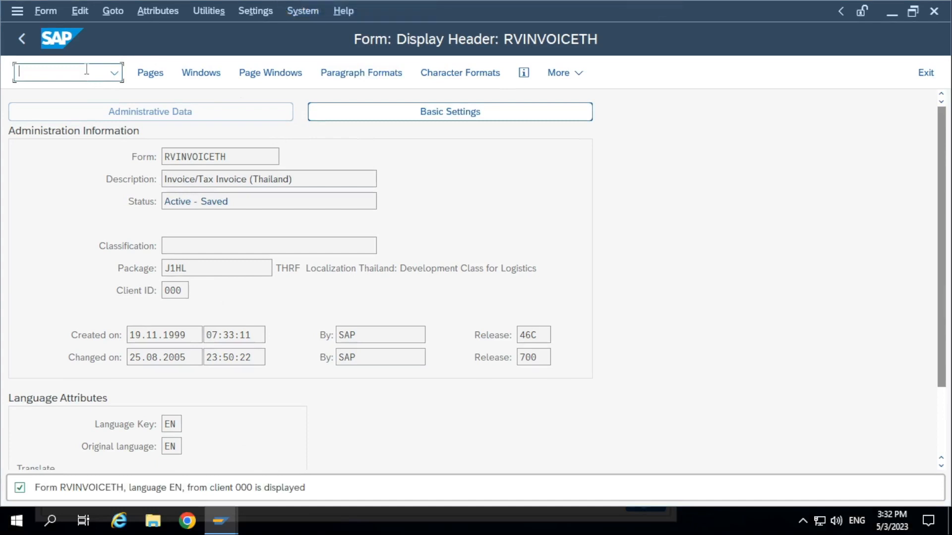
pyautogui.write('/o')
pyautogui.write('se71')
pyautogui.press('Return')
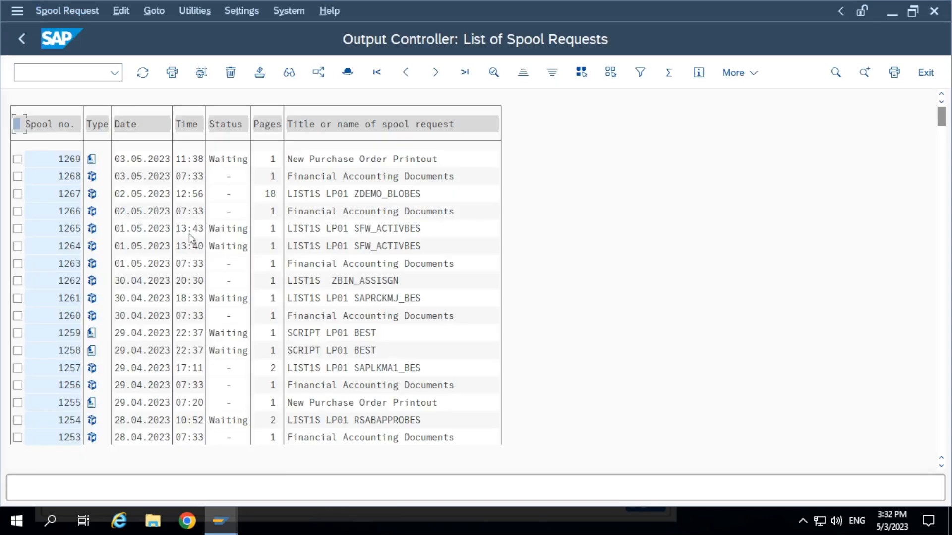
# Preview the latest New Purchase Order Printout in the spool list, examine its delivery details, item table and total, and close the preview
pyautogui.click(93, 164)
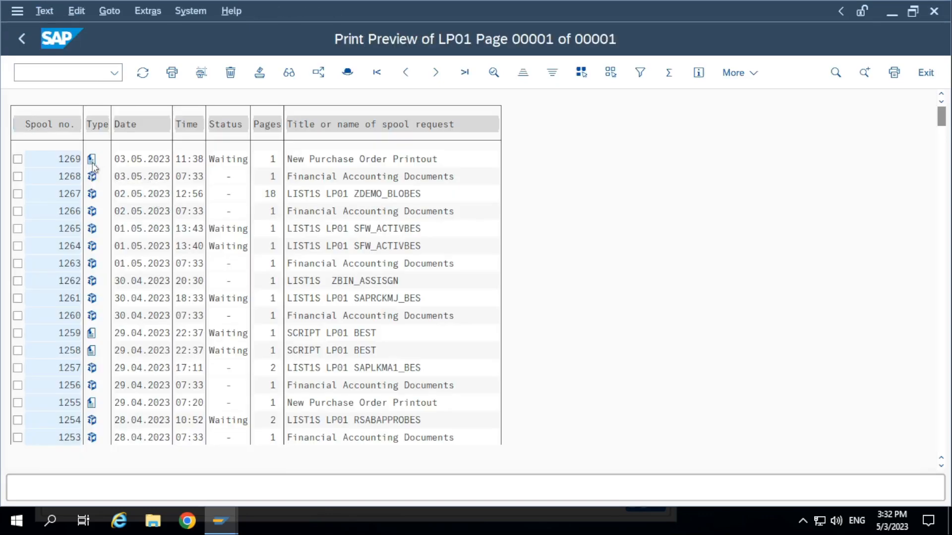
pyautogui.scroll(-3, 253, 271)
pyautogui.scroll(-15, 261, 285)
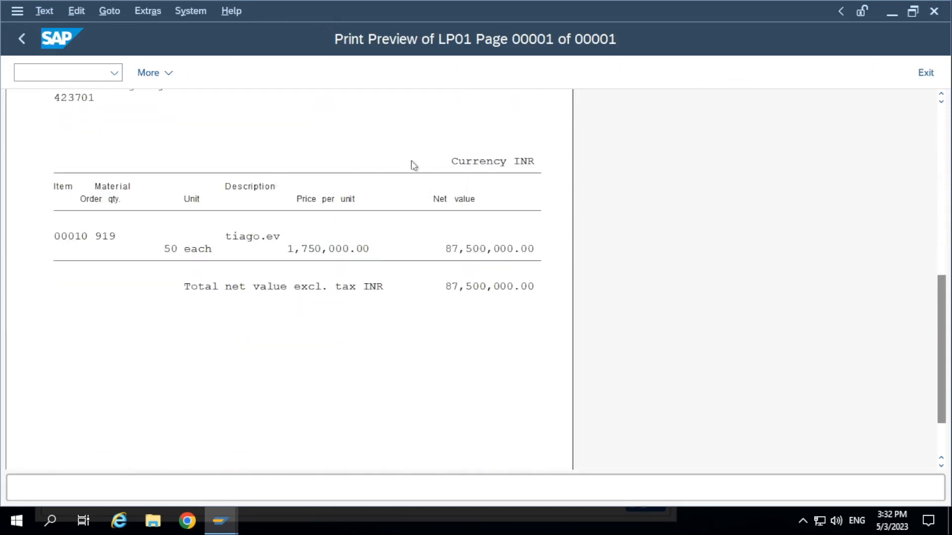
pyautogui.scroll(1, 368, 299)
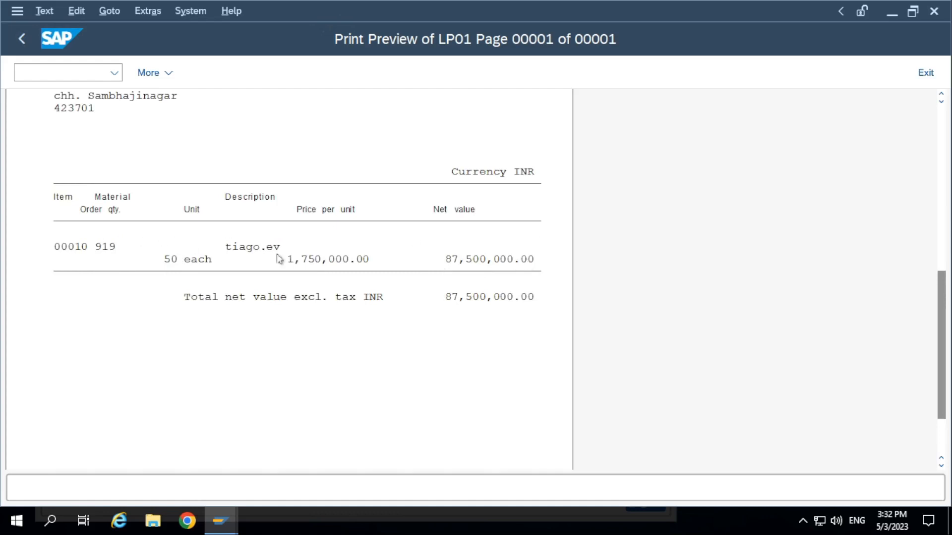
pyautogui.scroll(3, 500, 278)
pyautogui.scroll(20, 501, 314)
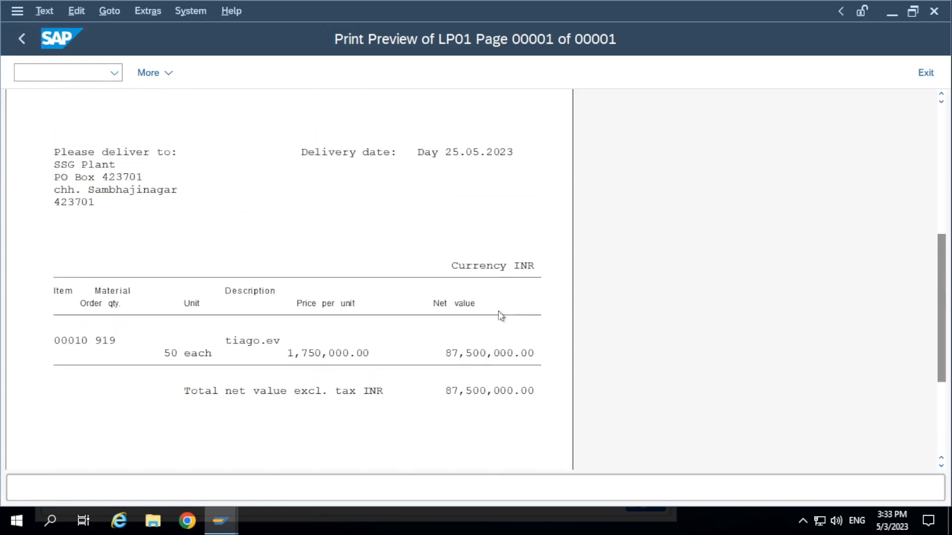
pyautogui.scroll(-15, 467, 333)
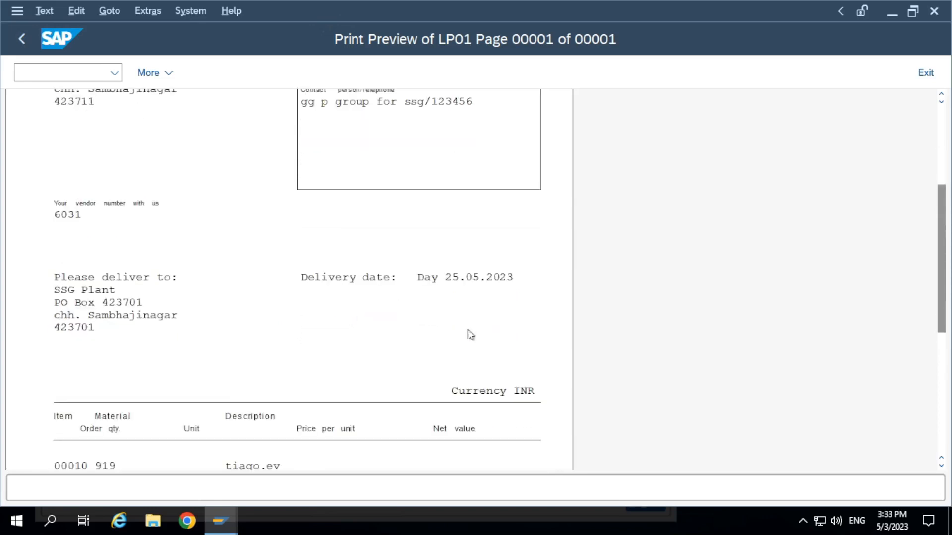
pyautogui.scroll(-10, 462, 339)
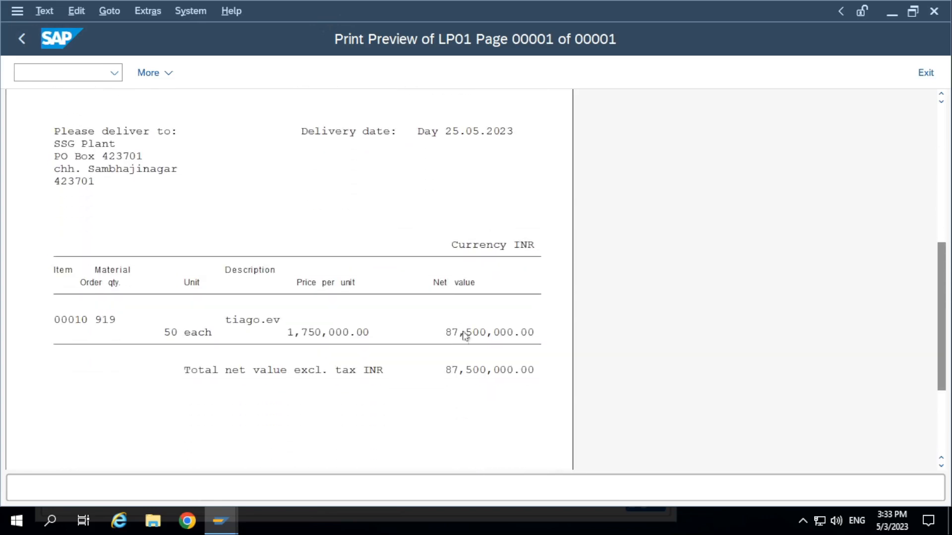
pyautogui.click(22, 42)
pyautogui.click(23, 45)
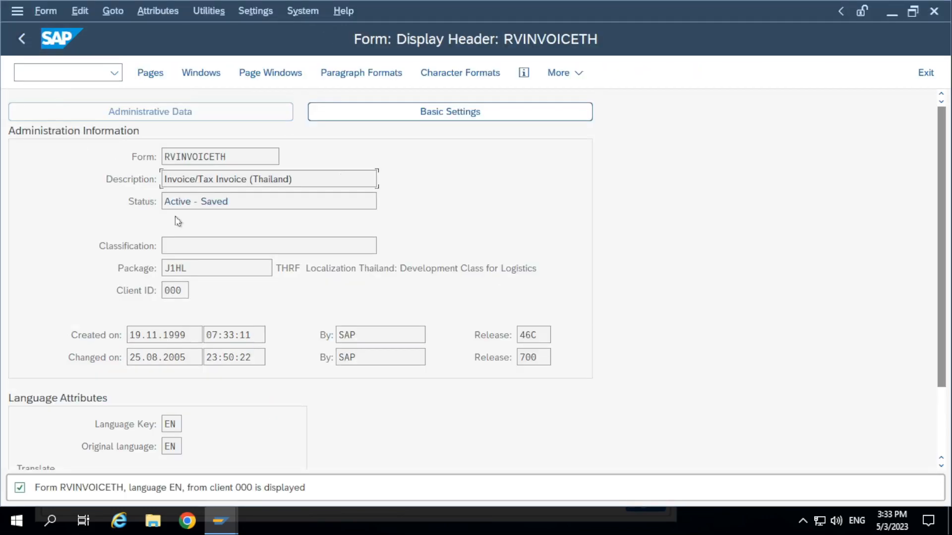
# Reopen the preview of the New Purchase Order Printout dated 03.05.2023 and review its address, order header and item sections
pyautogui.hotkey('alt', 'Tab')
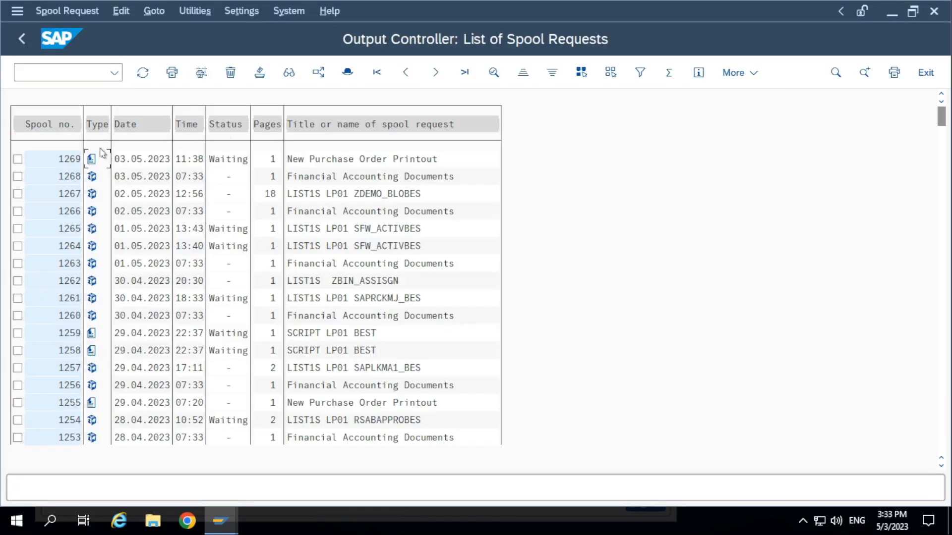
pyautogui.click(92, 159)
pyautogui.scroll(-6, 247, 342)
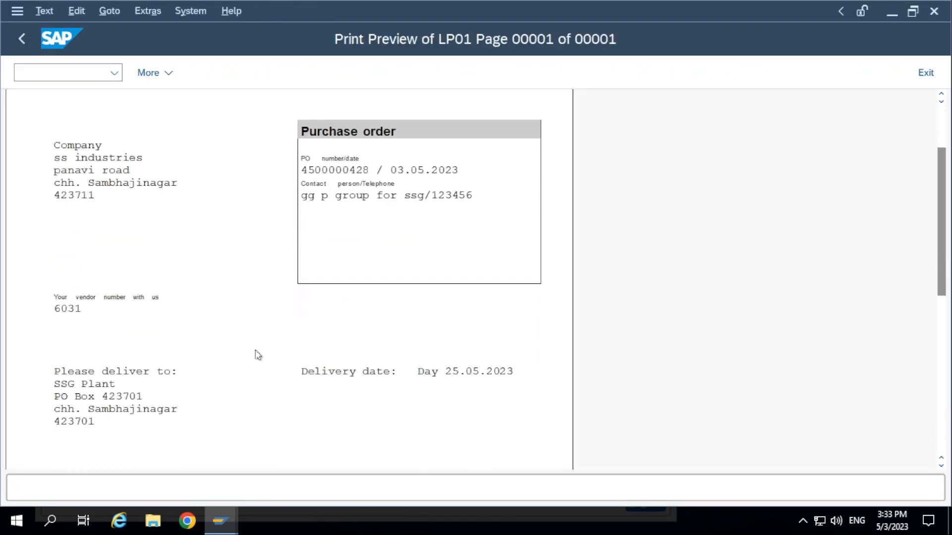
pyautogui.scroll(-1, 255, 356)
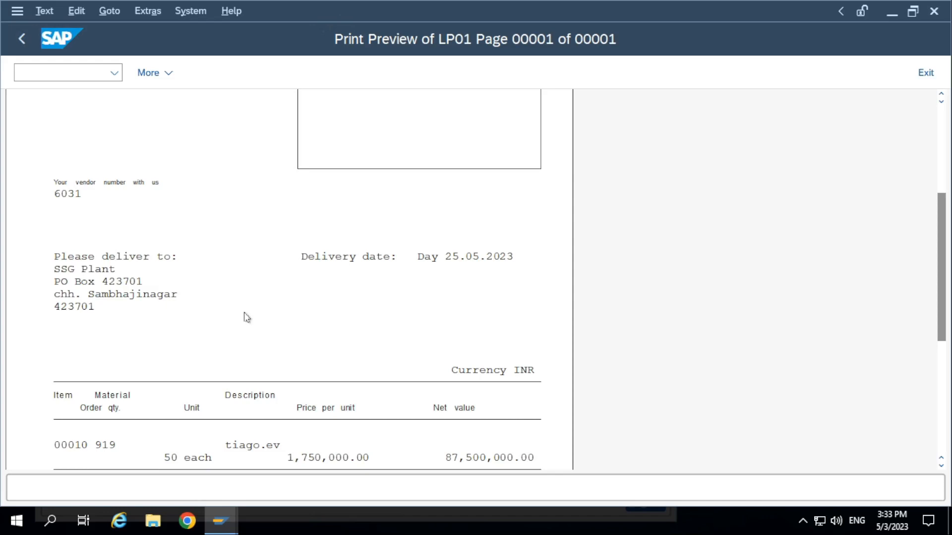
pyautogui.scroll(3, 253, 346)
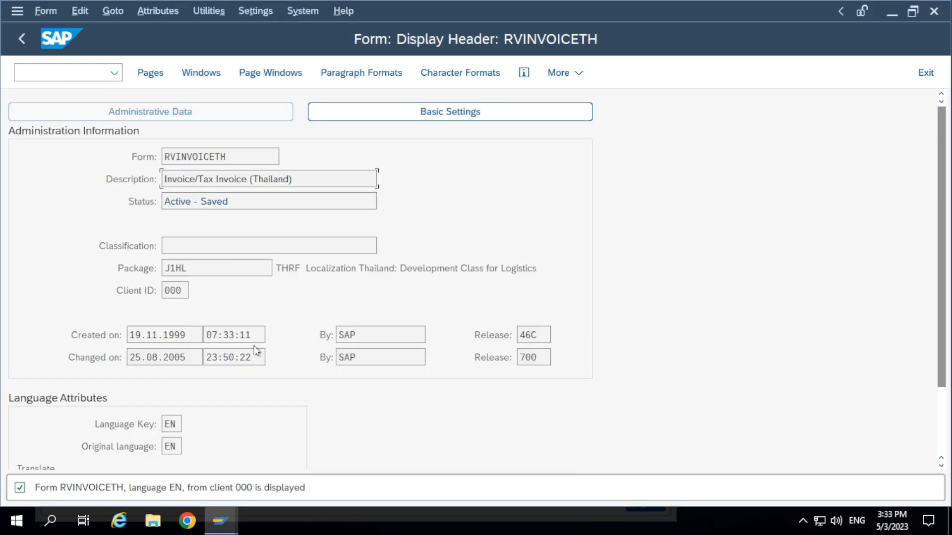
# Leave the full-screen remote session for the SMARTFROMS 09 02 2023 notes image in Photos, and reposition and widen its window to show all notes
pyautogui.hotkey('alt', 'Tab')
pyautogui.hotkey('alt', 'Tab')
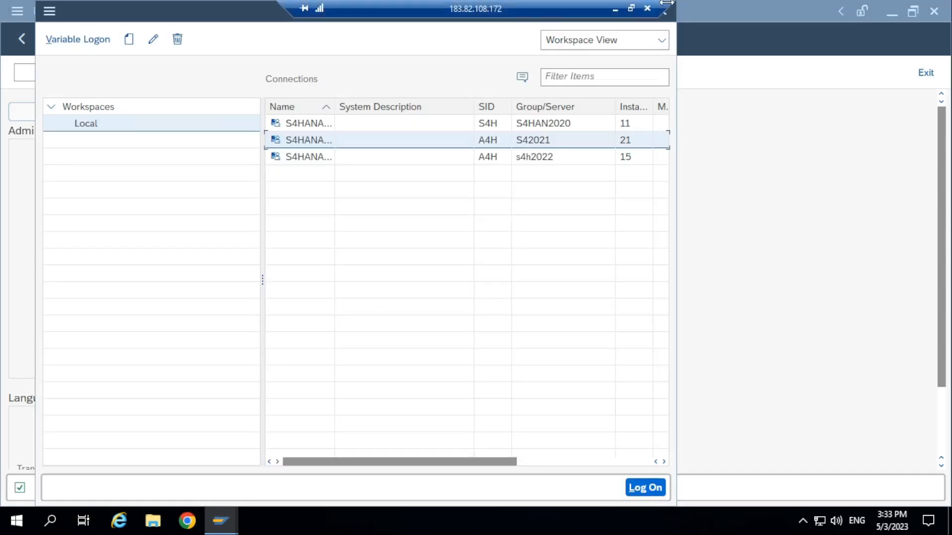
pyautogui.click(644, 11)
pyautogui.moveTo(696, 523)
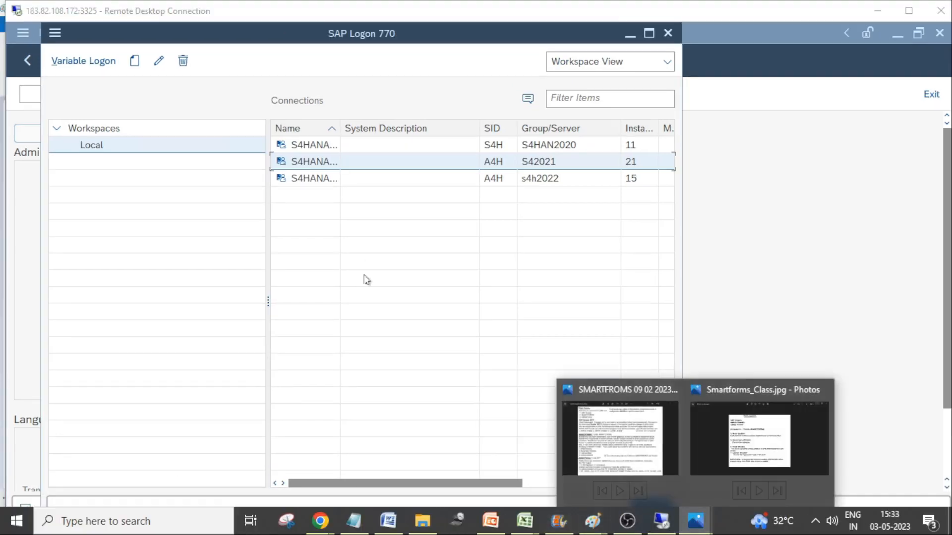
pyautogui.click(611, 409)
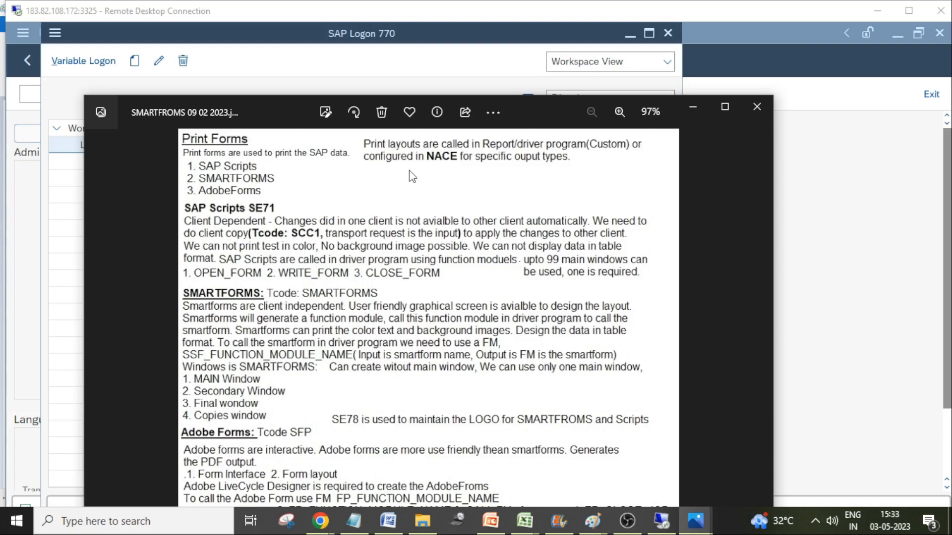
pyautogui.moveTo(546, 105); pyautogui.dragTo(534, 49)
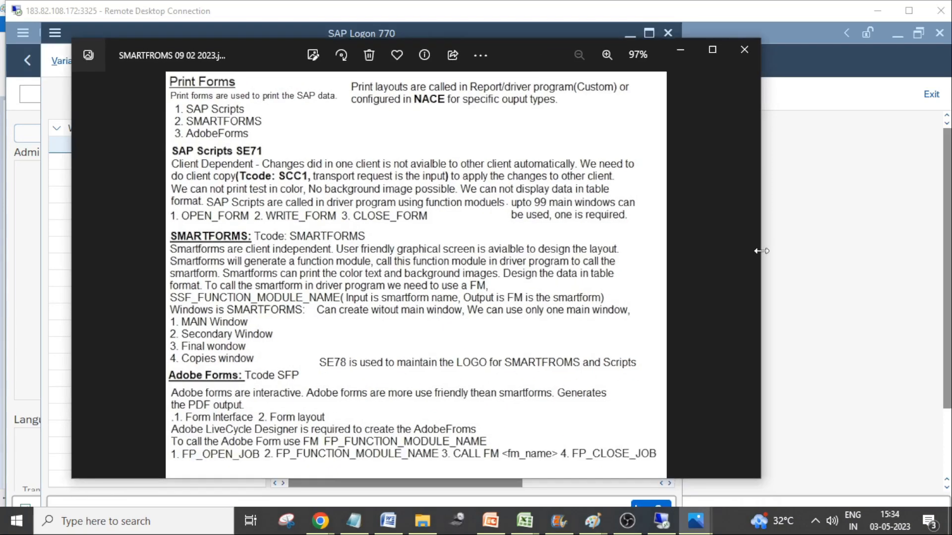
pyautogui.moveTo(761, 257); pyautogui.dragTo(886, 272)
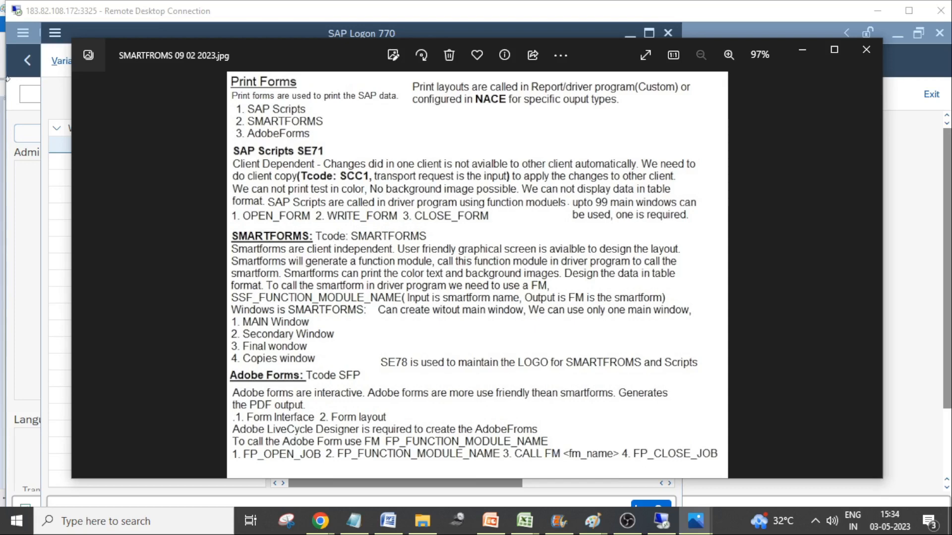
# Alternate between the RVINVOICETH form header in the remote session and the notes image to review the SAP Scripts and SMARTFORMS sections
pyautogui.click(25, 110)
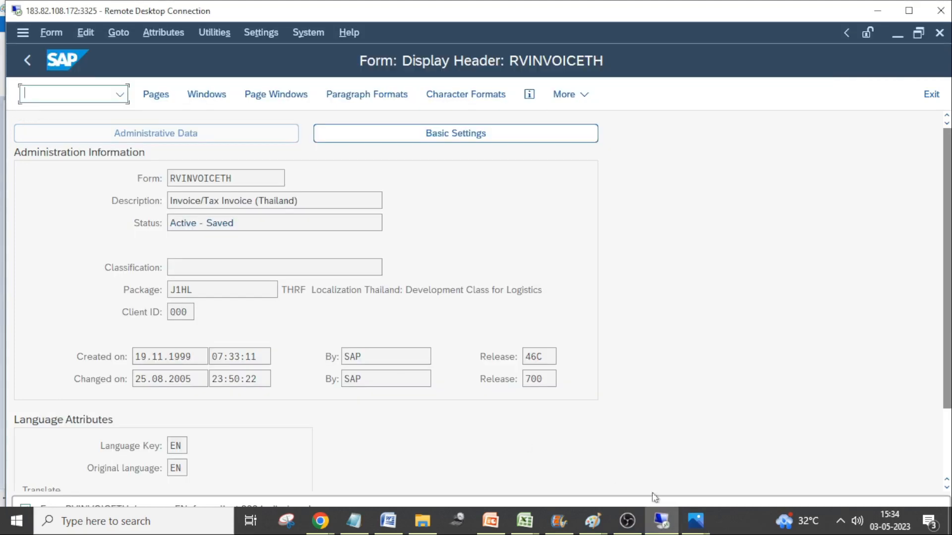
pyautogui.click(696, 521)
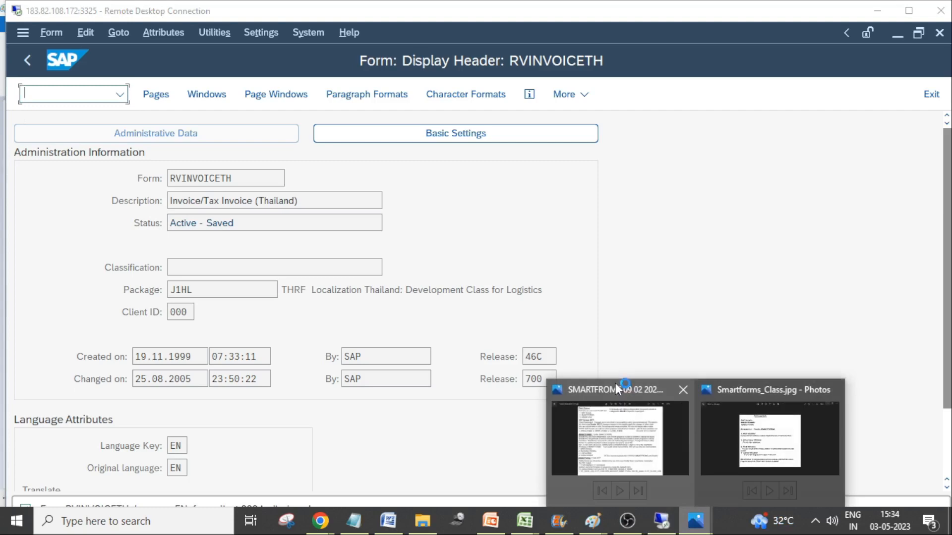
pyautogui.click(644, 415)
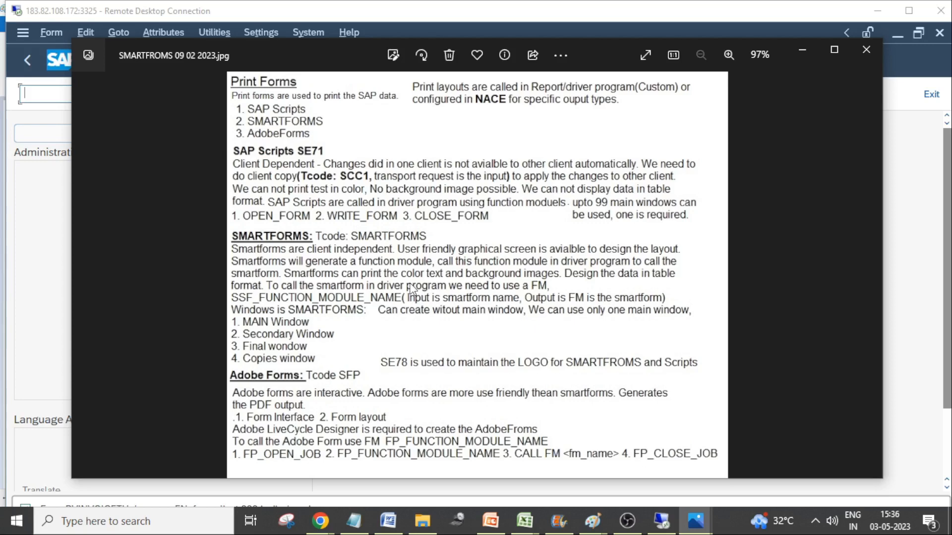
pyautogui.click(34, 179)
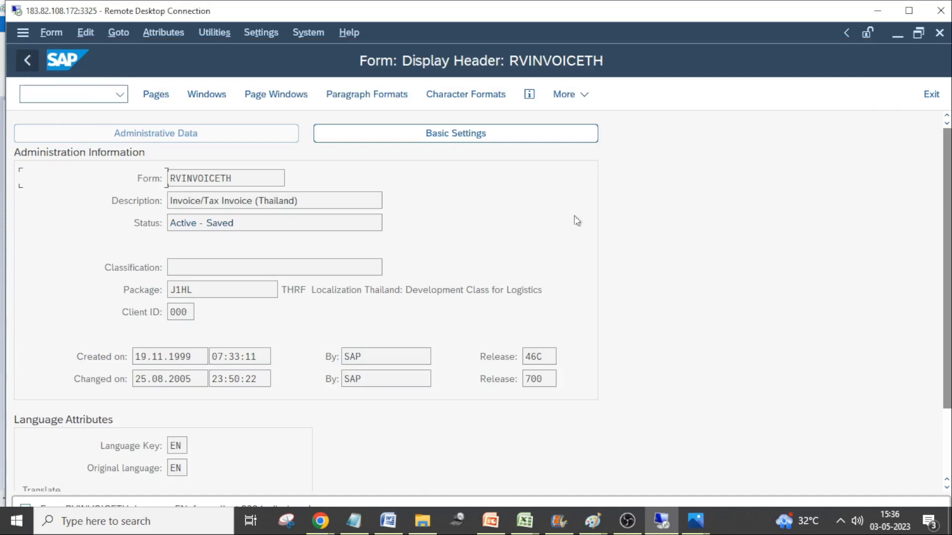
pyautogui.click(671, 523)
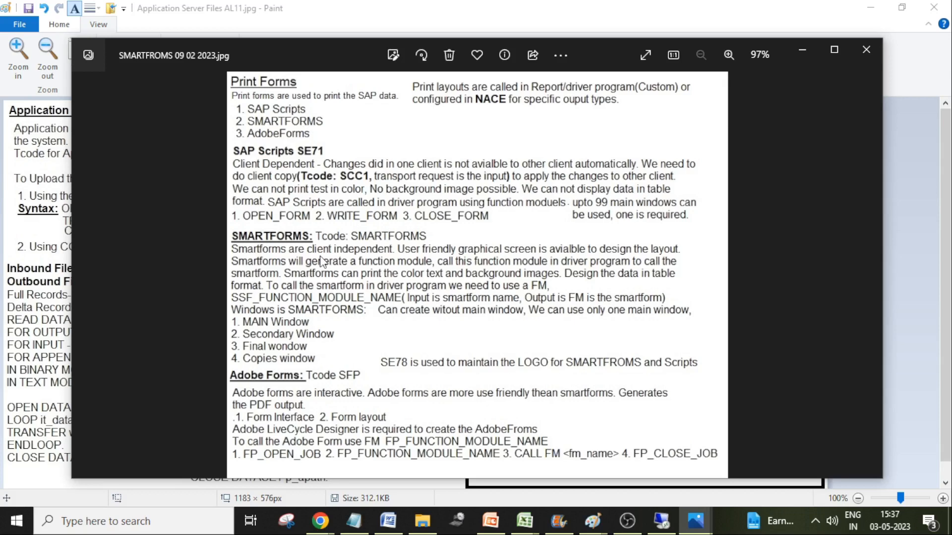
# Switch from the notes image back to the remote SAP session in full screen
pyautogui.click(661, 520)
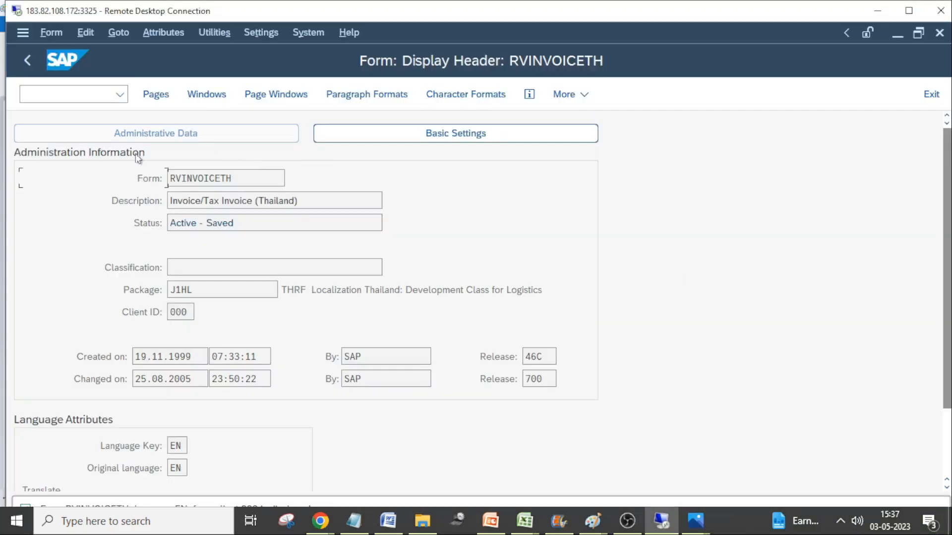
pyautogui.doubleClick(261, 12)
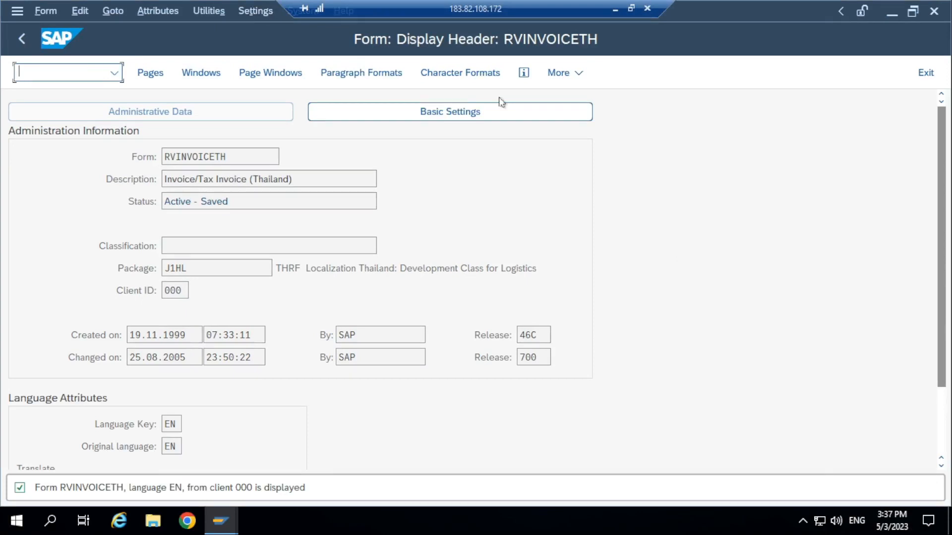
# Try to start the Smart Forms transaction with the code SMARTFROMS
pyautogui.write('/nSMA')
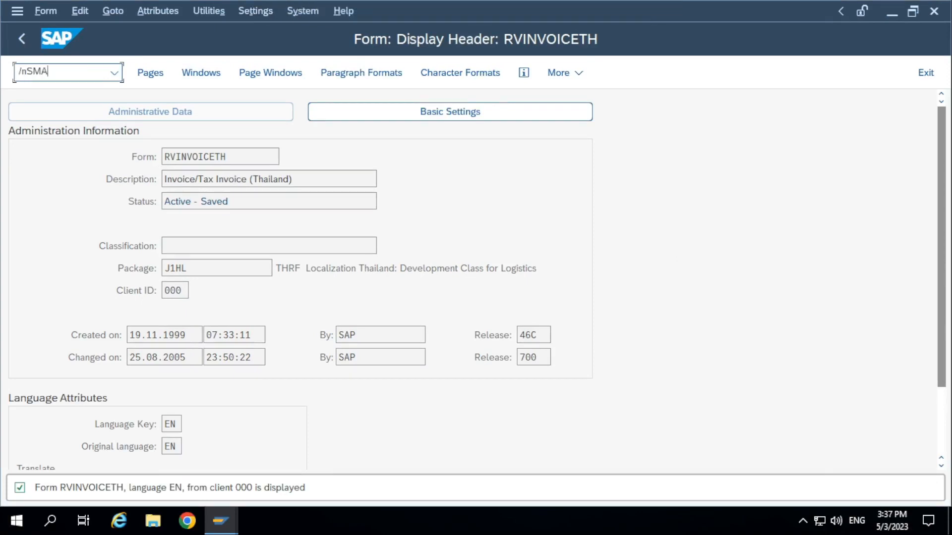
pyautogui.write('RTFROMS')
pyautogui.press('Return')
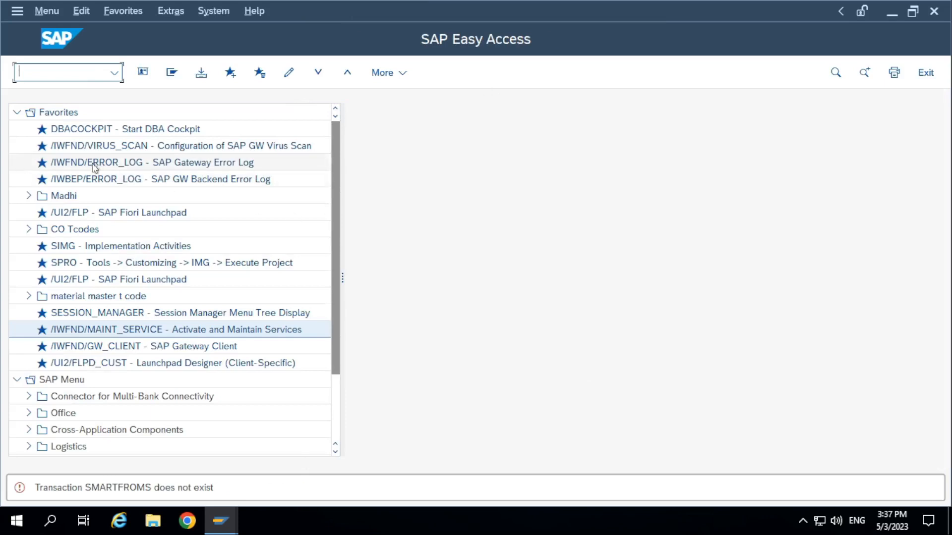
pyautogui.write('SMARTFROMS')
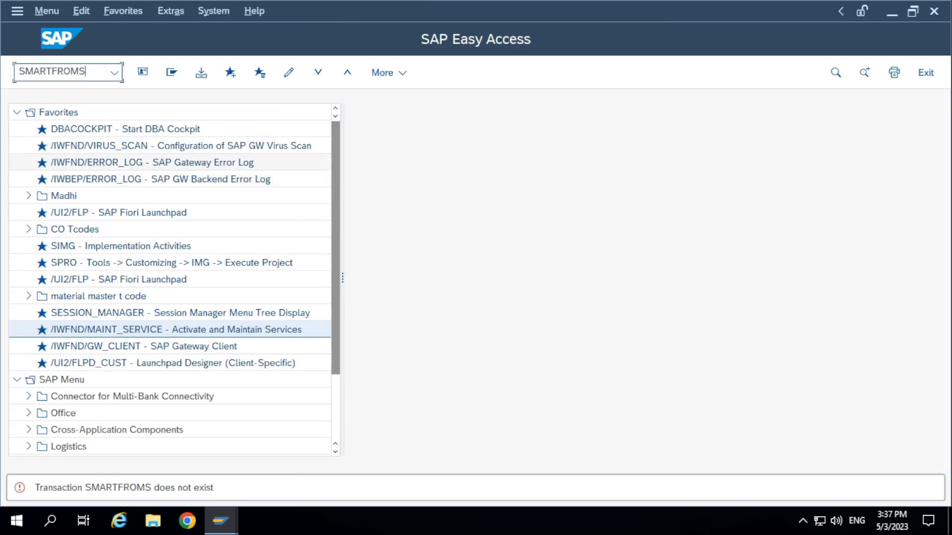
pyautogui.press('Return')
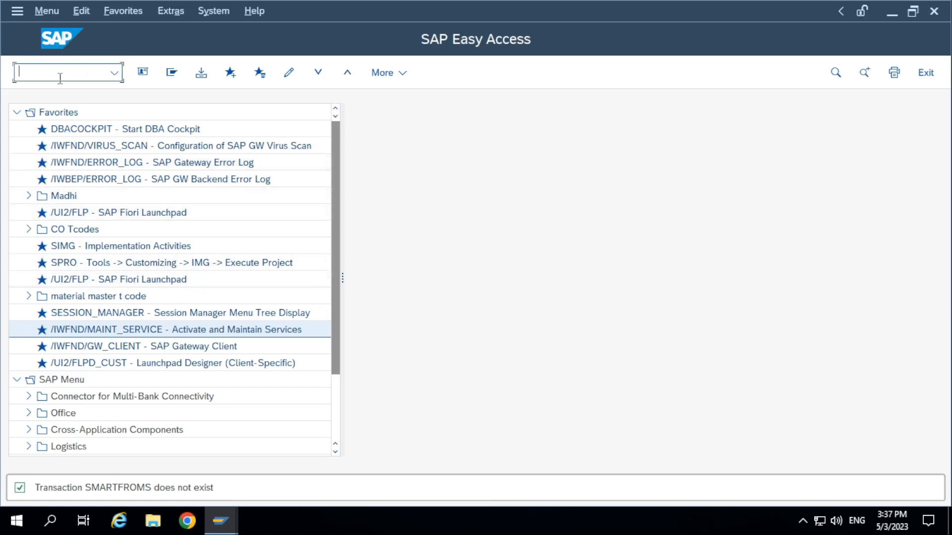
# Start transaction SMARTFORMS and search for form names matching Z*PRINT*
pyautogui.write('SMARTFORMS')
pyautogui.press('Return')
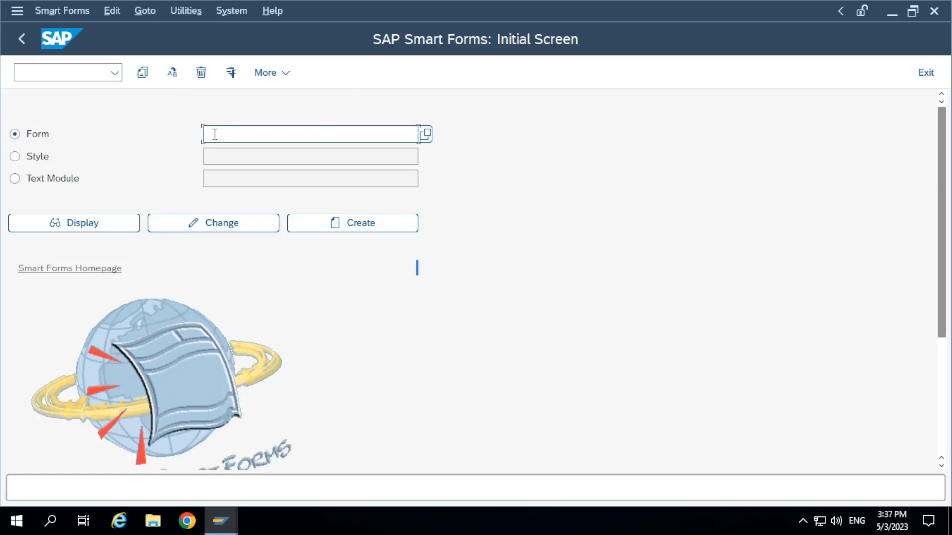
pyautogui.write('z*PRINT*')
pyautogui.press('F4')
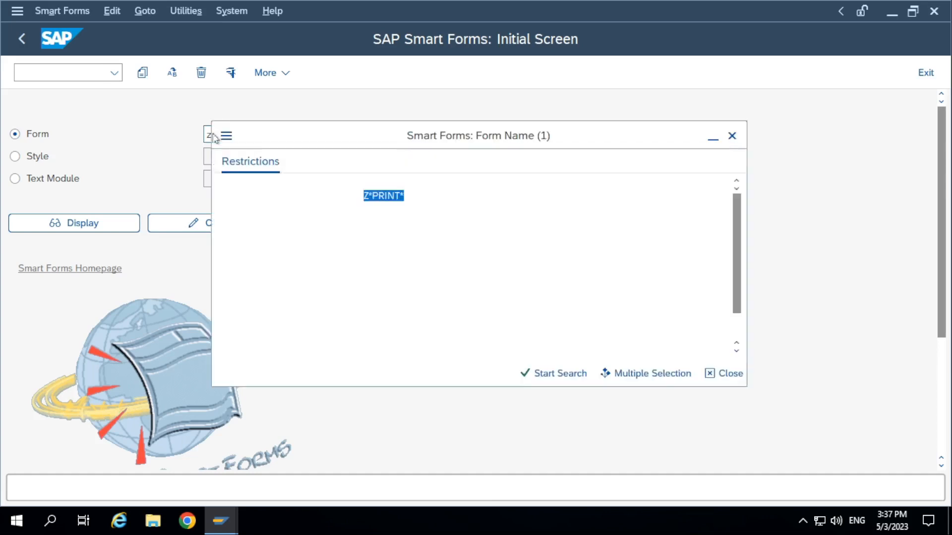
pyautogui.click(552, 373)
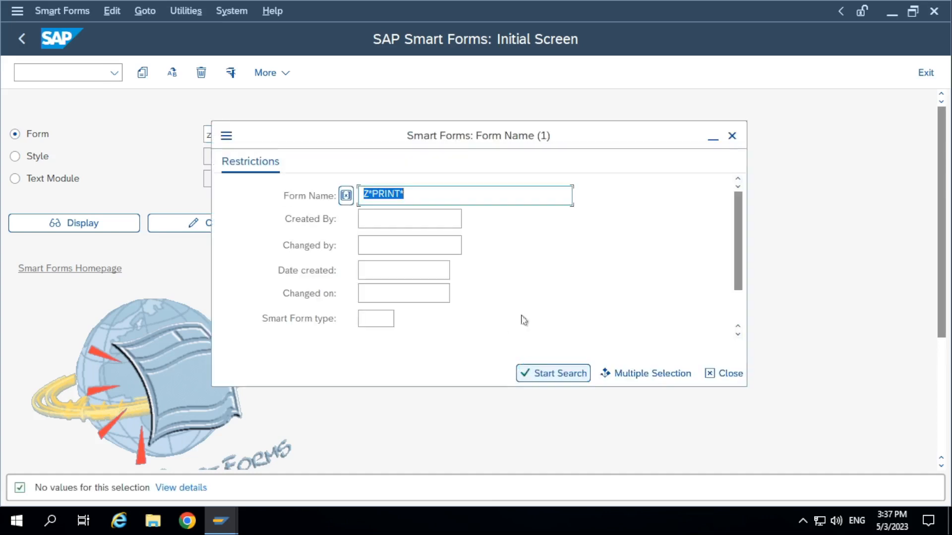
# Edit the Z*PRINT* form name pattern and search the Smart Forms list again
pyautogui.click(415, 200)
pyautogui.press('BackSpace')
pyautogui.press('BackSpace')
pyautogui.press('BackSpace')
pyautogui.press('BackSpace')
pyautogui.press('BackSpace')
pyautogui.press('BackSpace')
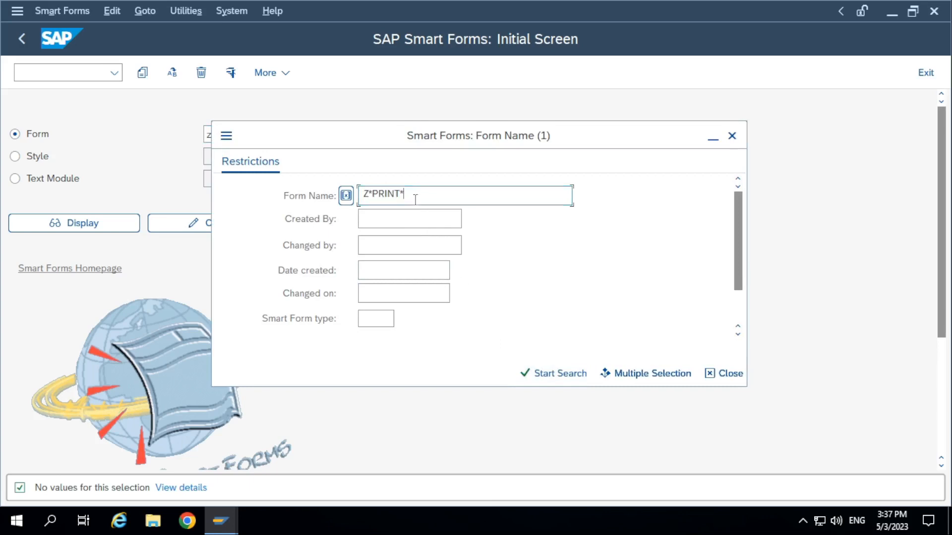
pyautogui.click(550, 373)
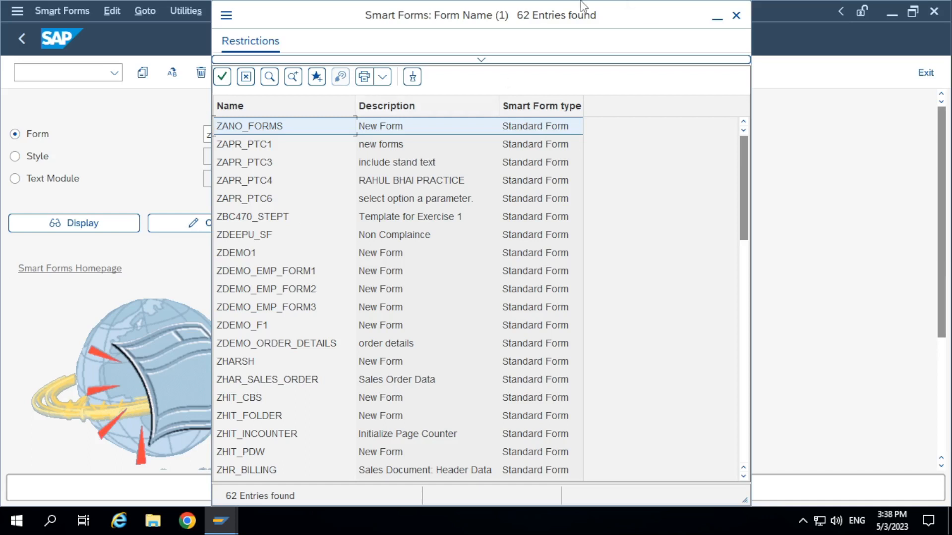
pyautogui.moveTo(481, 5)
pyautogui.click(632, 9)
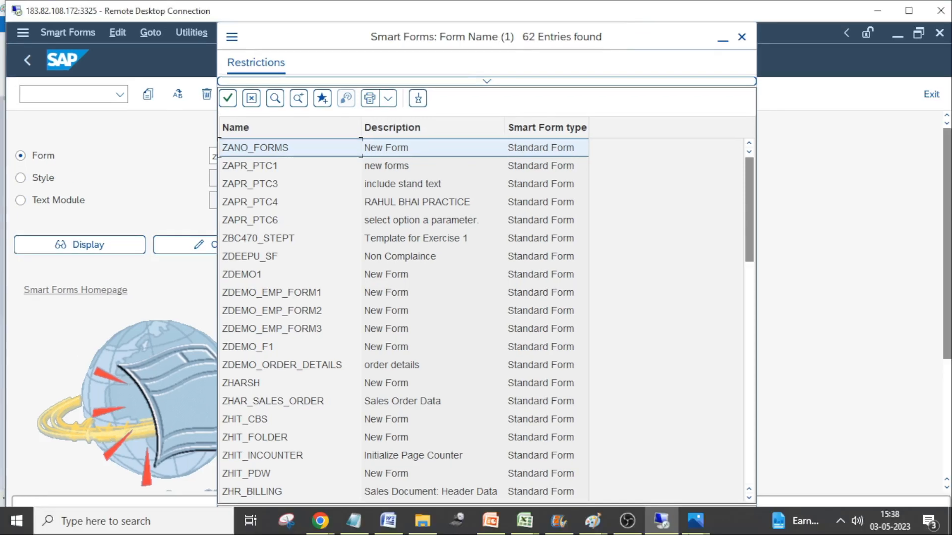
pyautogui.click(627, 520)
pyautogui.click(723, 352)
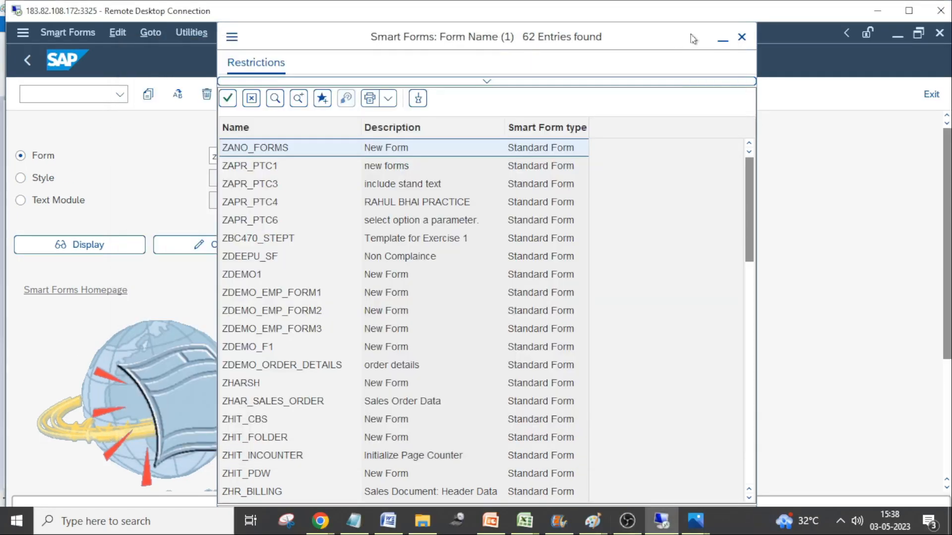
pyautogui.click(653, 47)
# Choose the form ZDEMO_ORDER_DETAILS from the search results and return the remote session to full screen
pyautogui.doubleClick(247, 367)
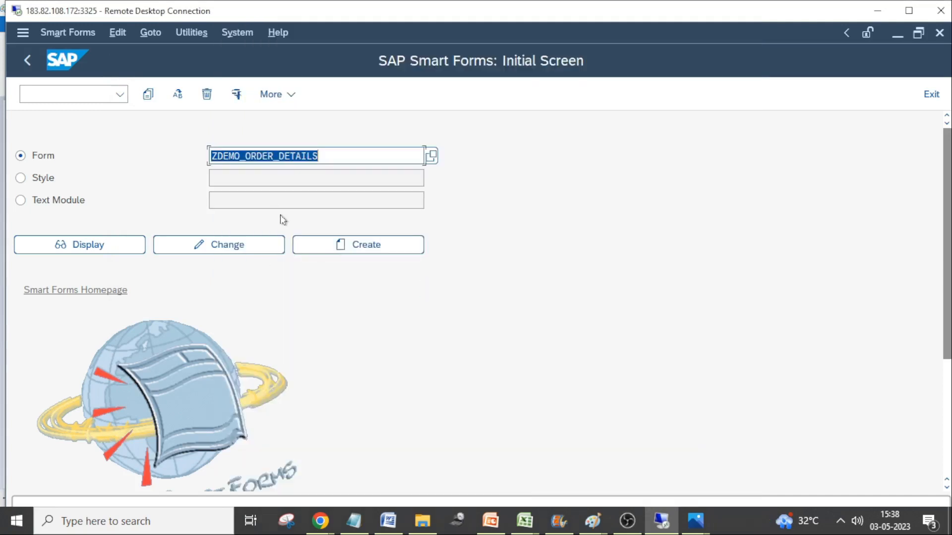
pyautogui.click(256, 155)
pyautogui.moveTo(353, 155); pyautogui.dragTo(122, 150)
pyautogui.doubleClick(387, 12)
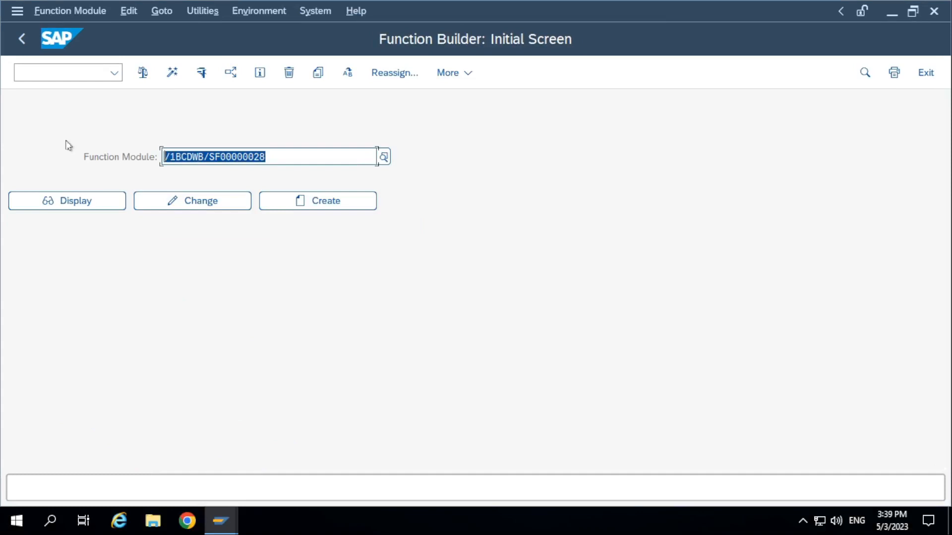
# Test the generated function module /1BCDWB/SF00000028 and execute it with its default import parameters
pyautogui.click(313, 153)
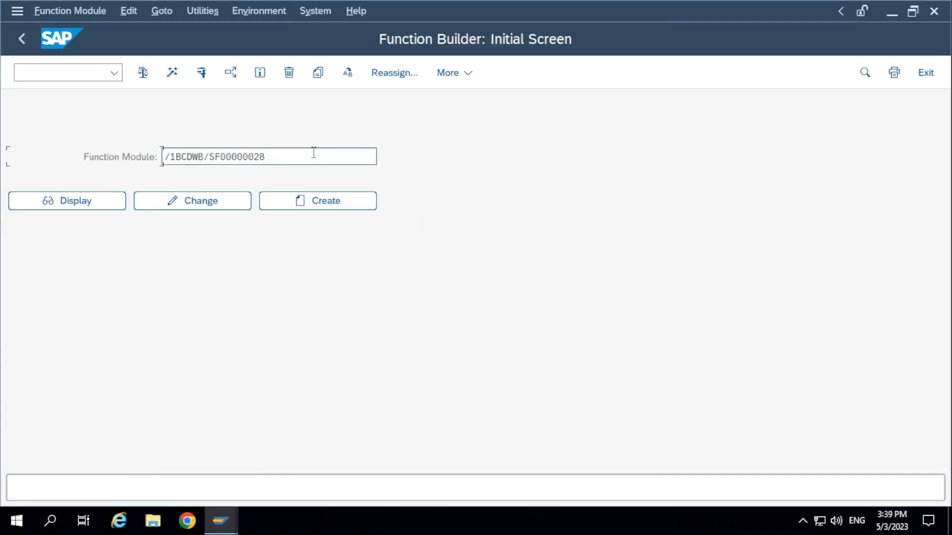
pyautogui.click(201, 73)
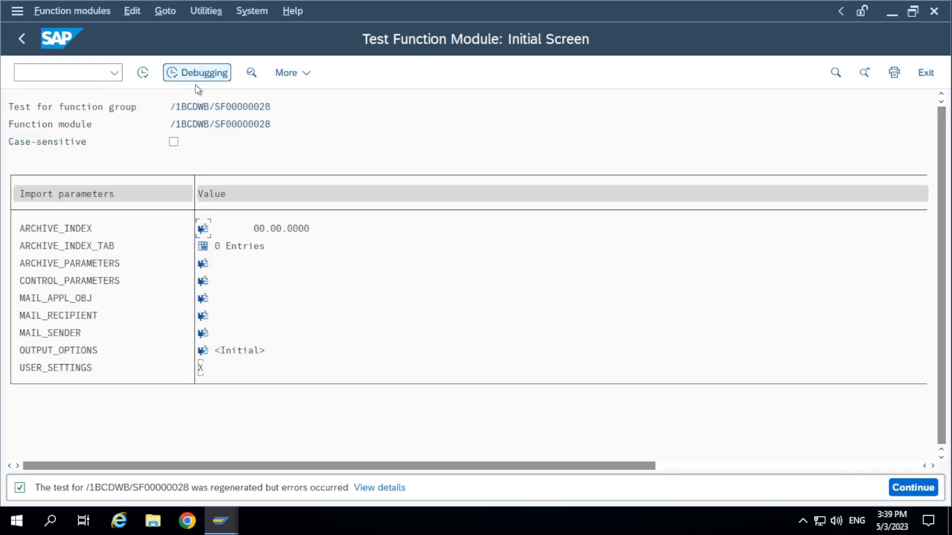
pyautogui.click(143, 73)
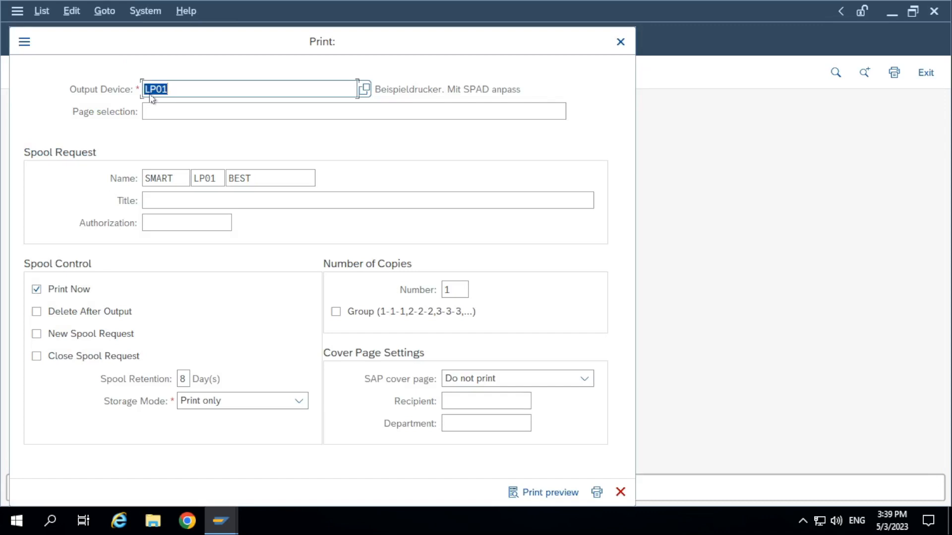
# Move the print dialog for a clear view, keep output device LP01 and open the form's print preview
pyautogui.click(202, 88)
pyautogui.moveTo(221, 52); pyautogui.dragTo(279, 50)
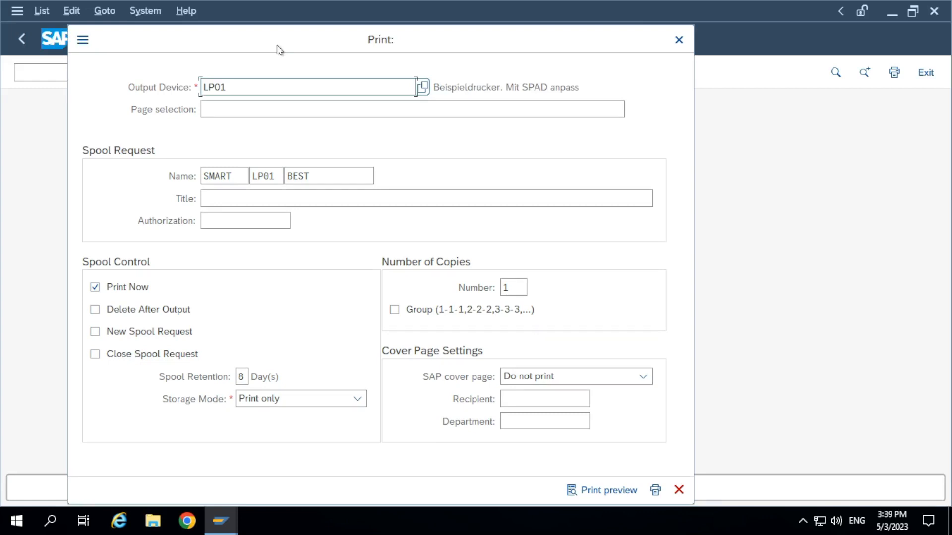
pyautogui.moveTo(247, 86); pyautogui.dragTo(110, 78)
pyautogui.click(307, 87)
pyautogui.moveTo(513, 36); pyautogui.dragTo(520, 12)
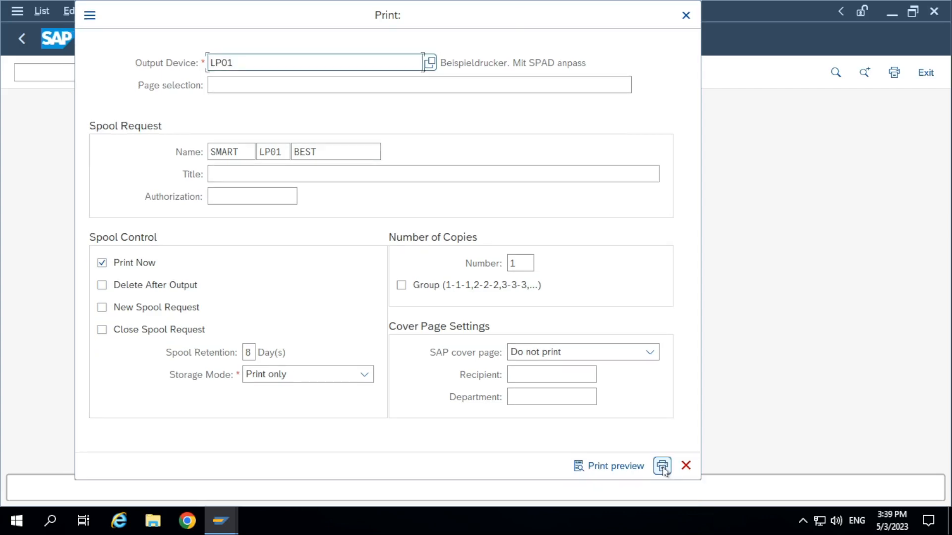
pyautogui.click(603, 470)
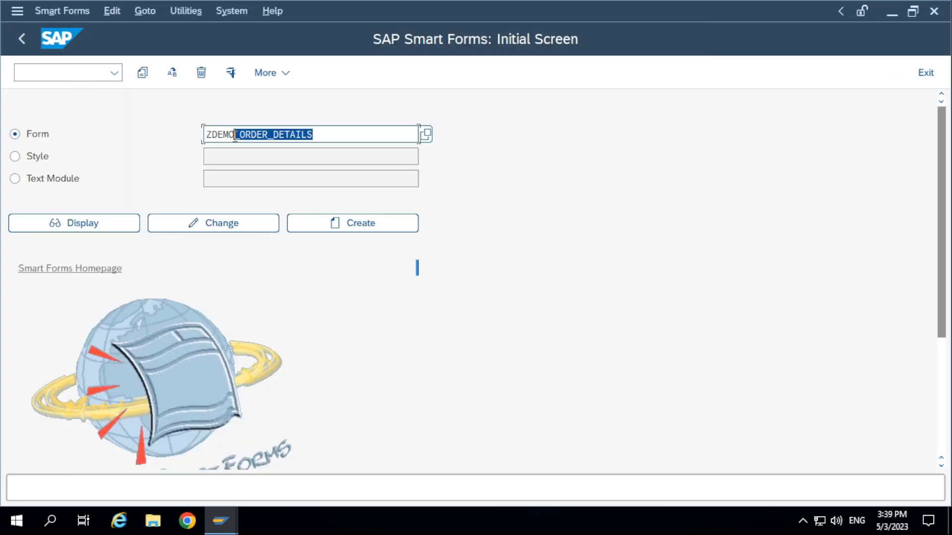
# Search for Smart Forms matching ZDEMO* and choose the form ZDEMO_EMP_FORM1
pyautogui.write('*')
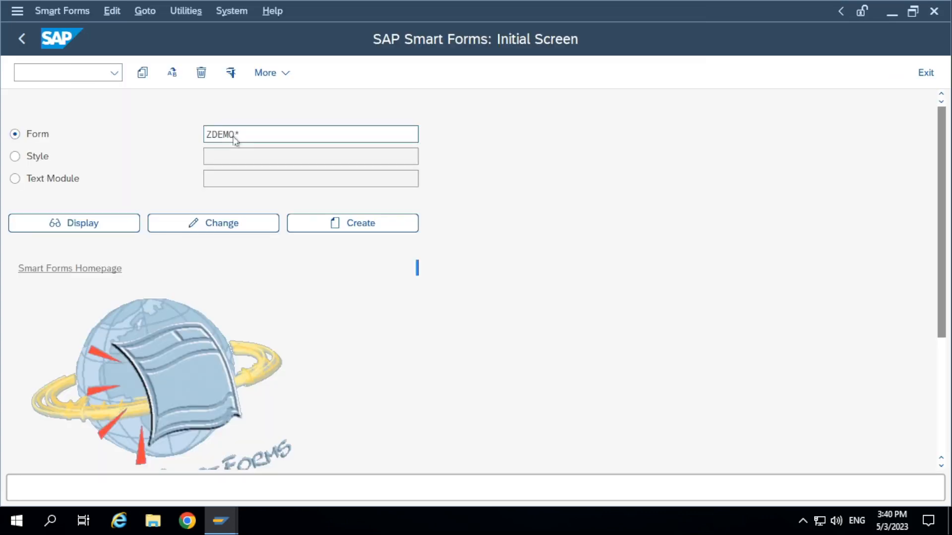
pyautogui.press('F4')
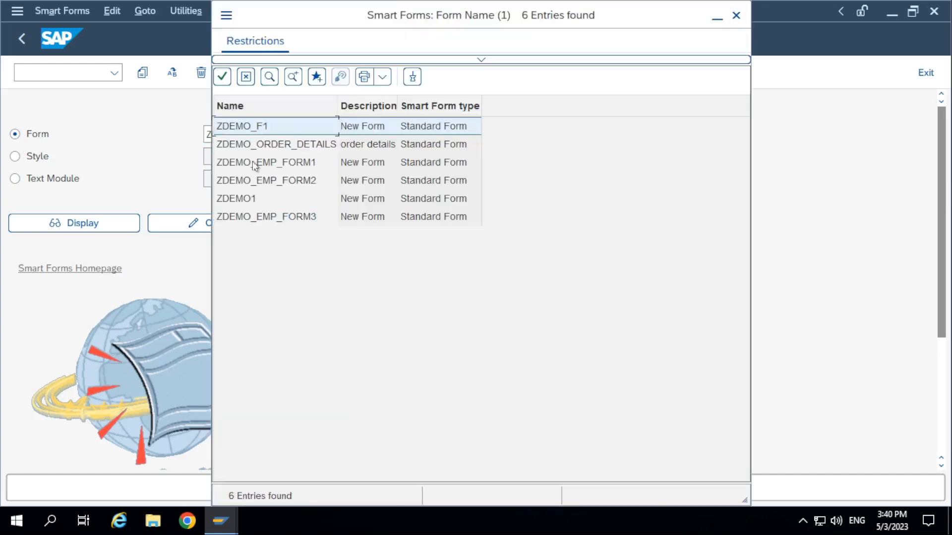
pyautogui.doubleClick(254, 164)
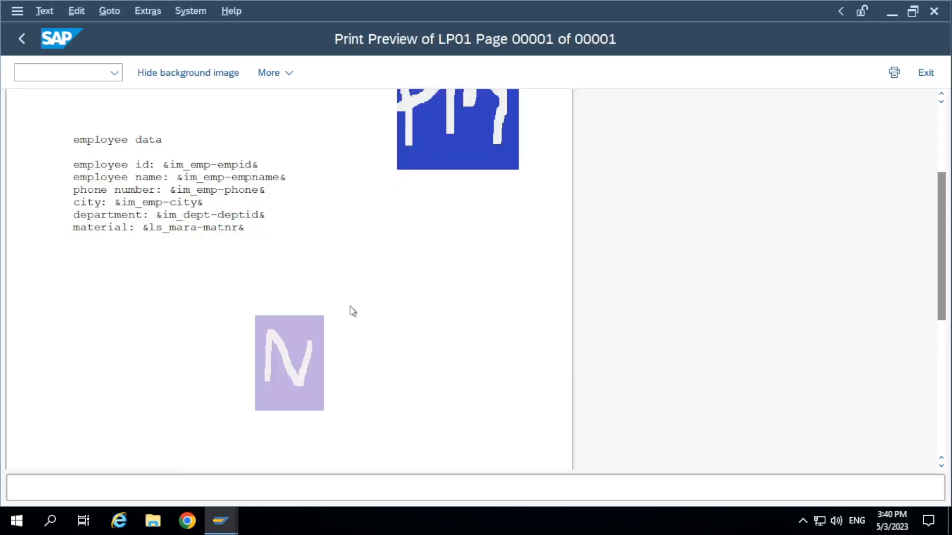
# Examine the employee form's print preview from the company address and images down to the terms of service, then leave the preview
pyautogui.scroll(-5, 430, 379)
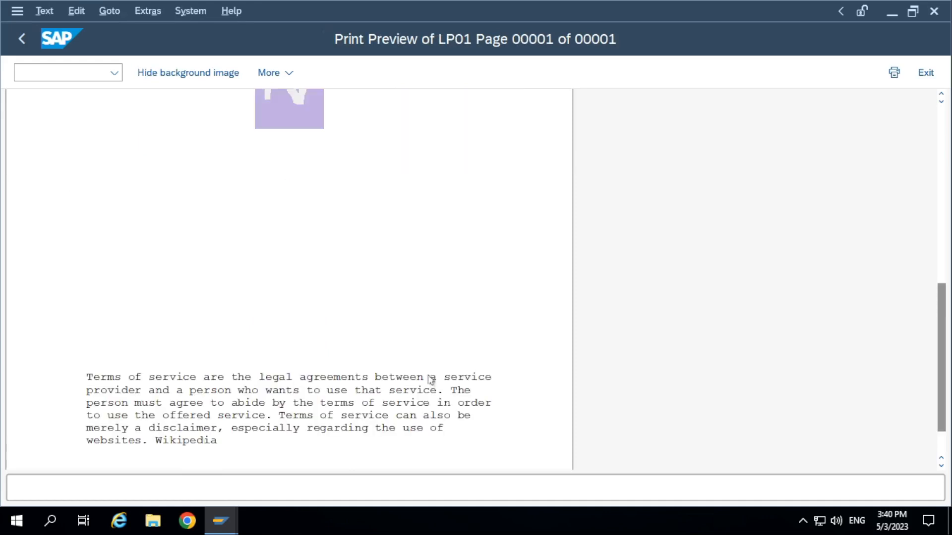
pyautogui.scroll(8, 466, 229)
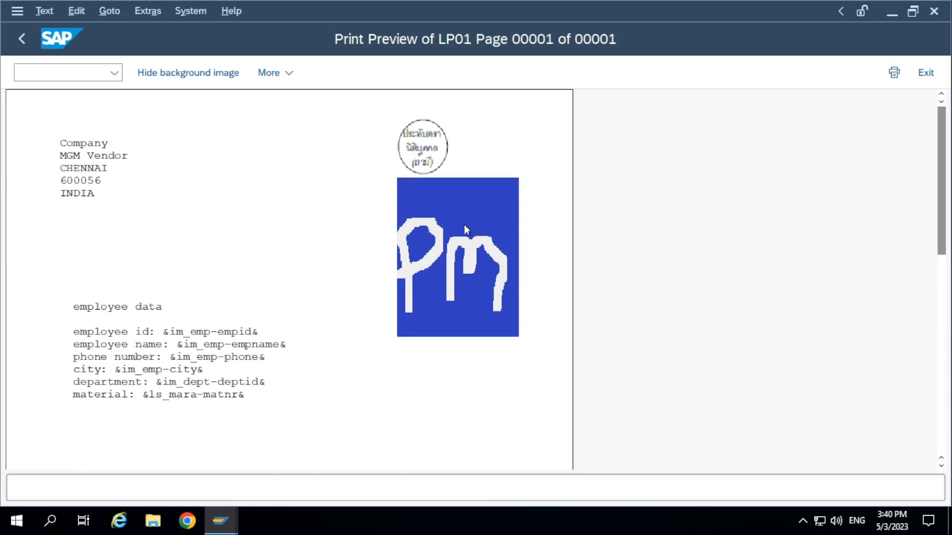
pyautogui.scroll(-8, 287, 364)
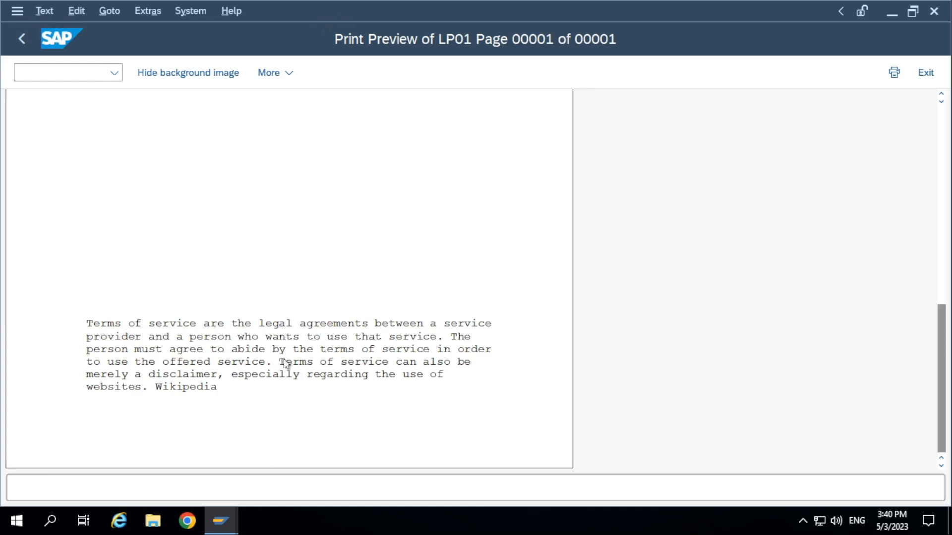
pyautogui.press('F3')
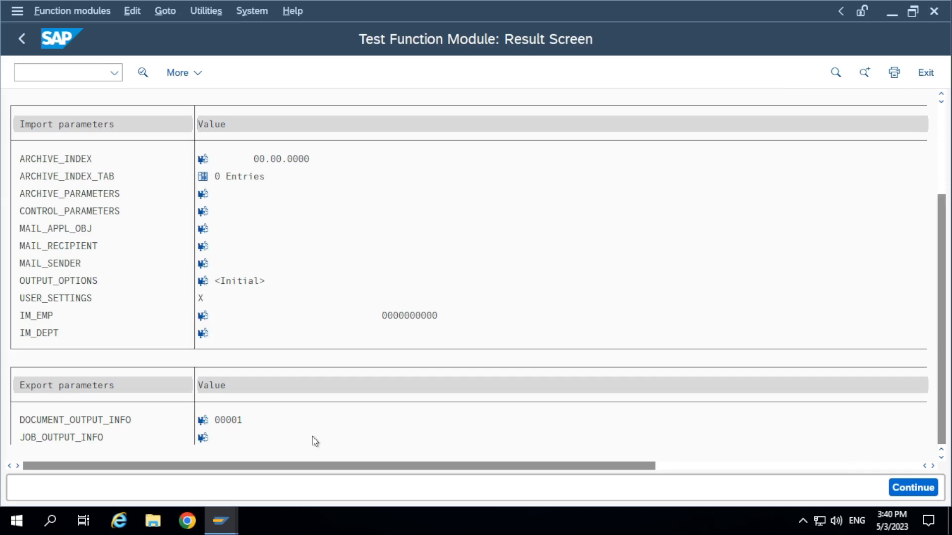
# Review the import and export parameters in the test result of function module /1BCDWB/SF00000048
pyautogui.scroll(-1, 314, 441)
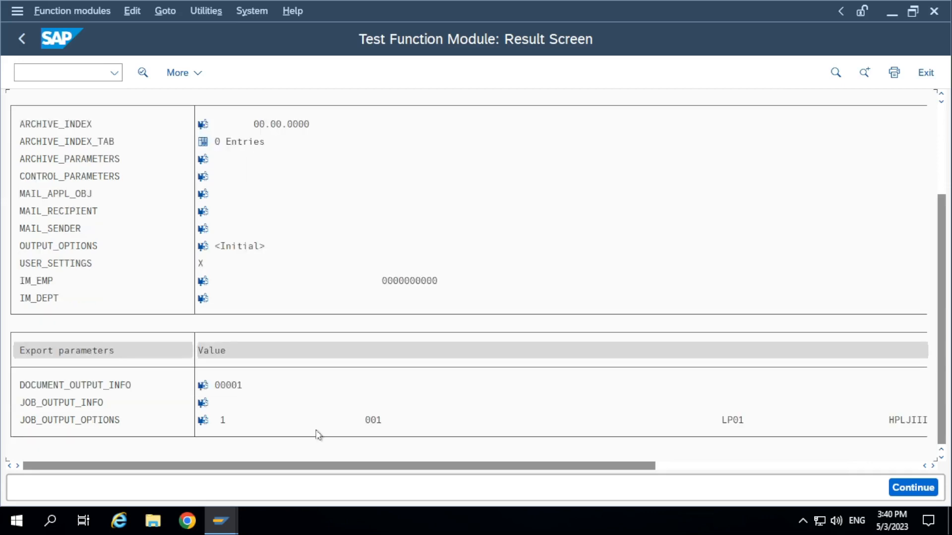
pyautogui.scroll(5, 317, 435)
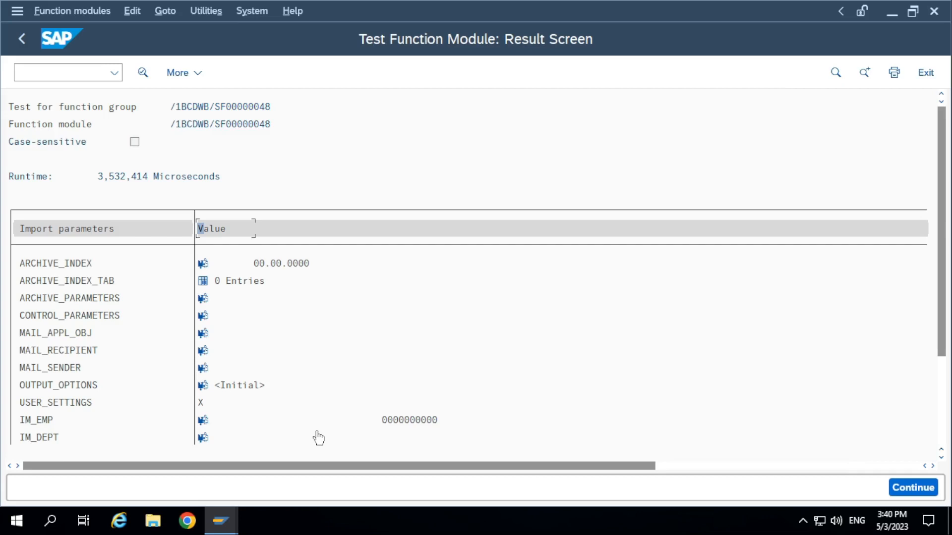
pyautogui.click(82, 74)
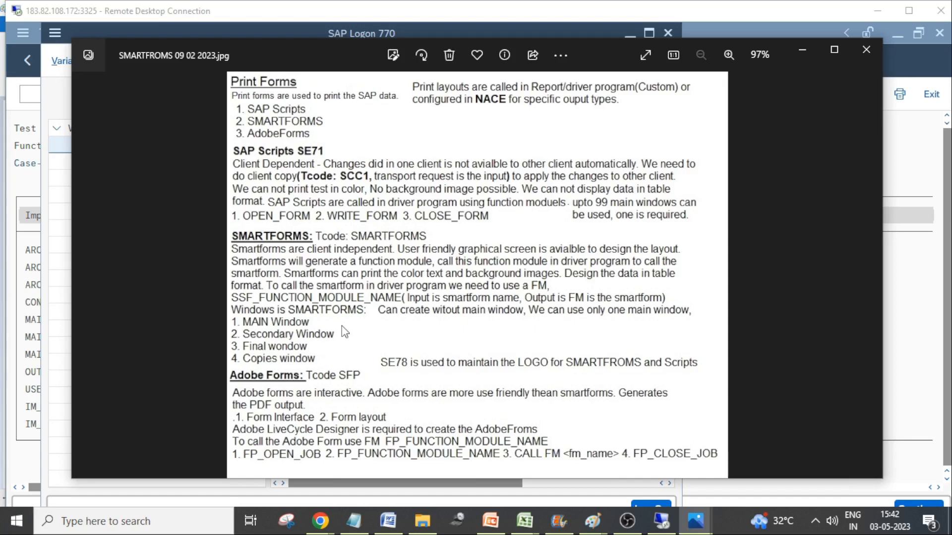
# Switch among Function Builder, the Paint layout sketch and the notes image to review the SMARTFORMS function module and window types
pyautogui.click(701, 526)
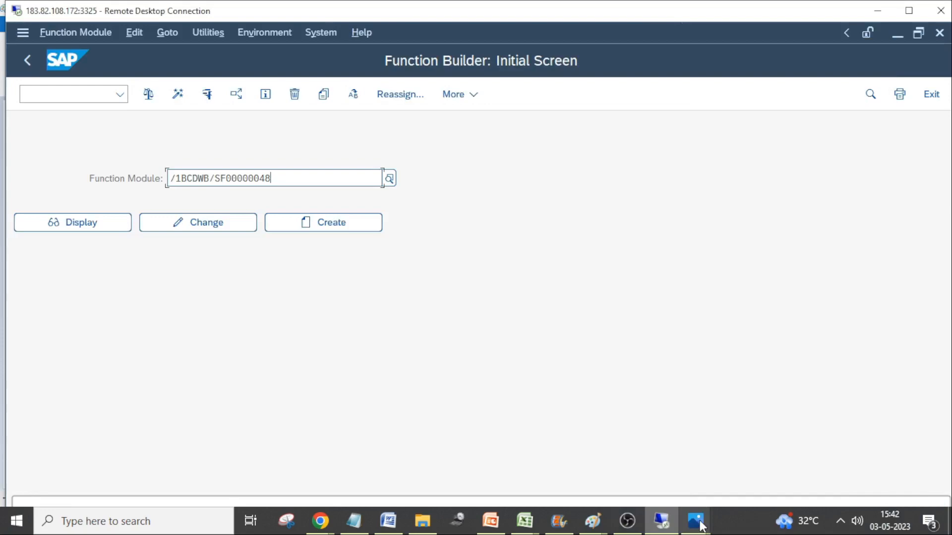
pyautogui.click(701, 527)
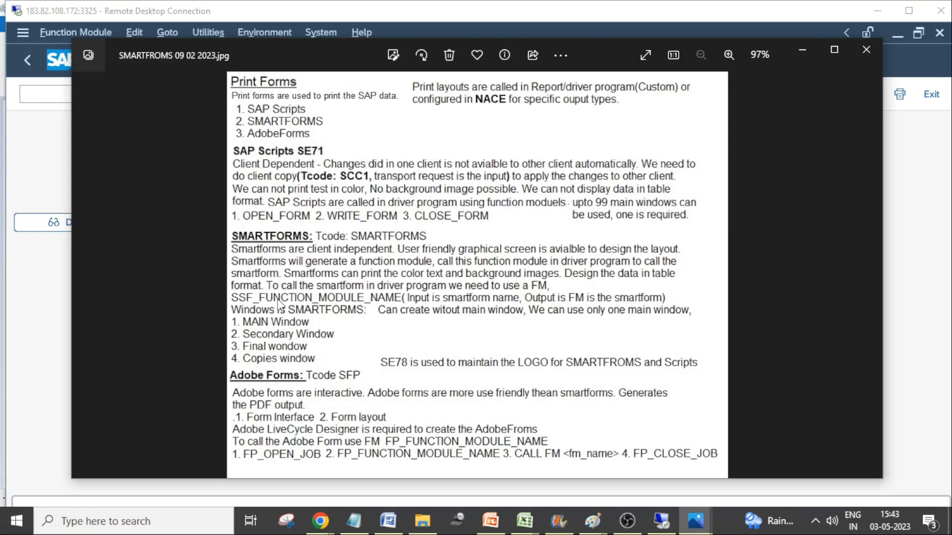
pyautogui.click(21, 172)
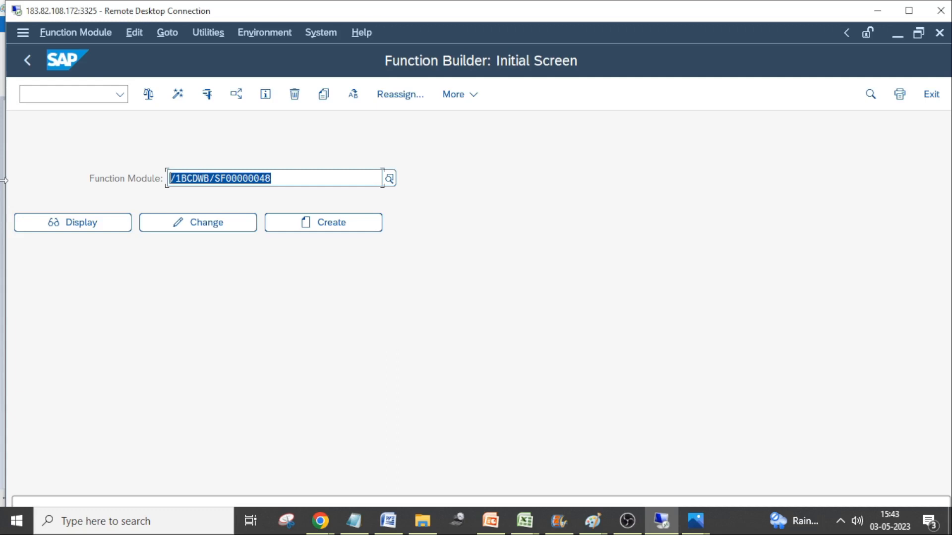
pyautogui.click(318, 179)
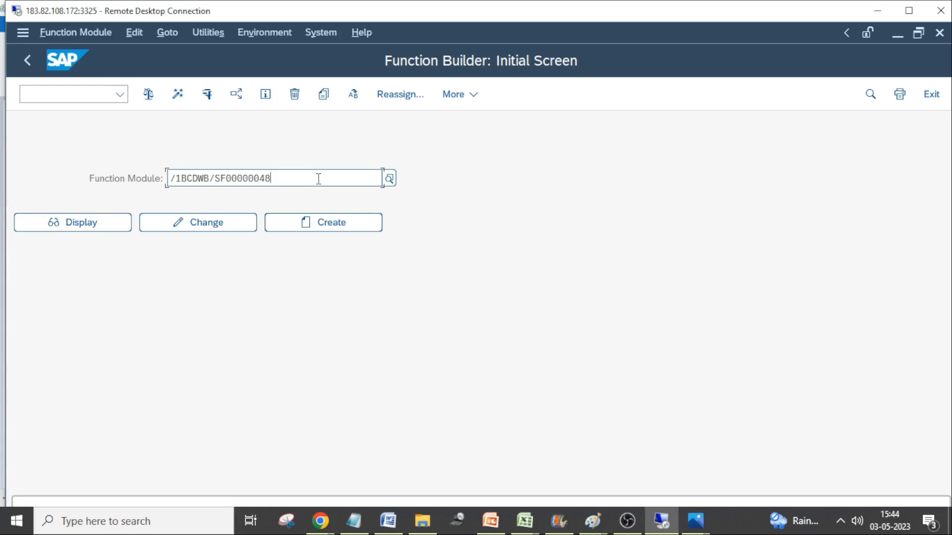
pyautogui.hotkey('alt', 'Tab')
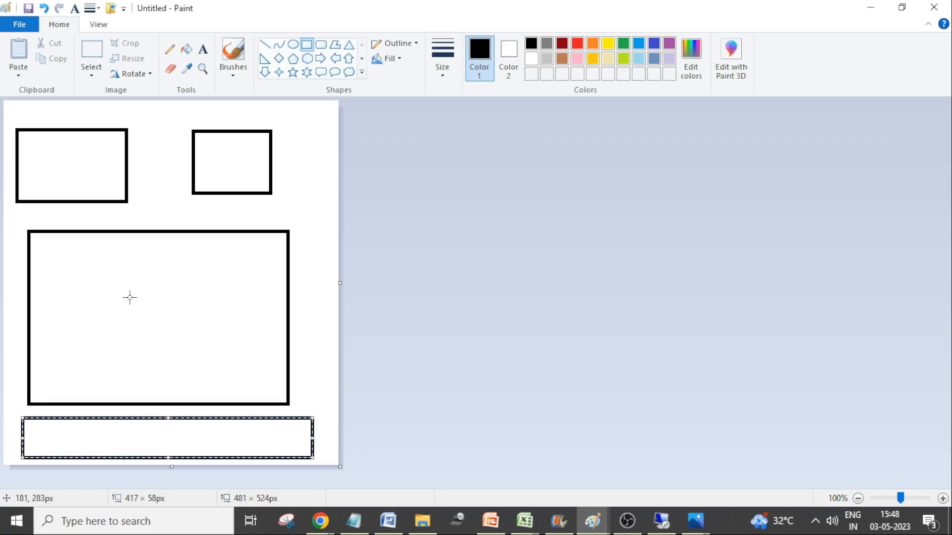
pyautogui.hotkey('alt', 'Tab')
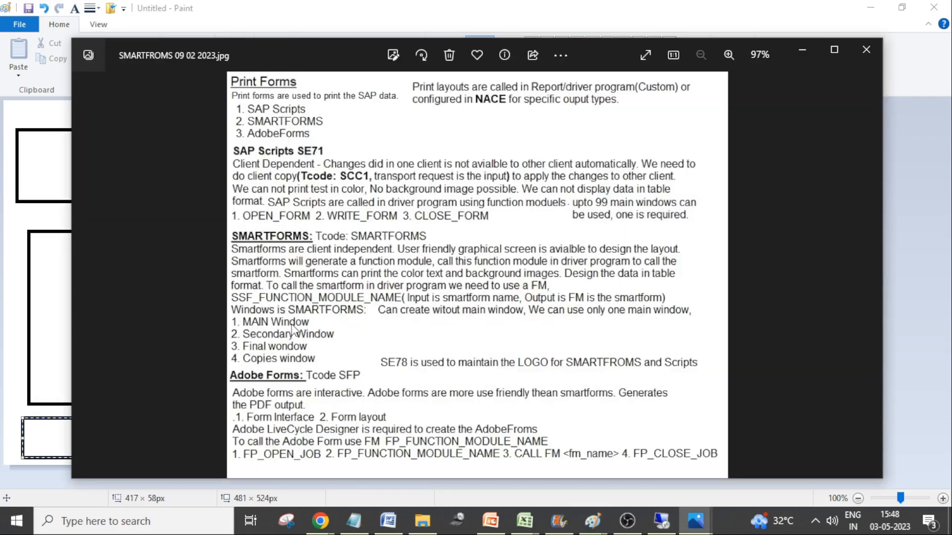